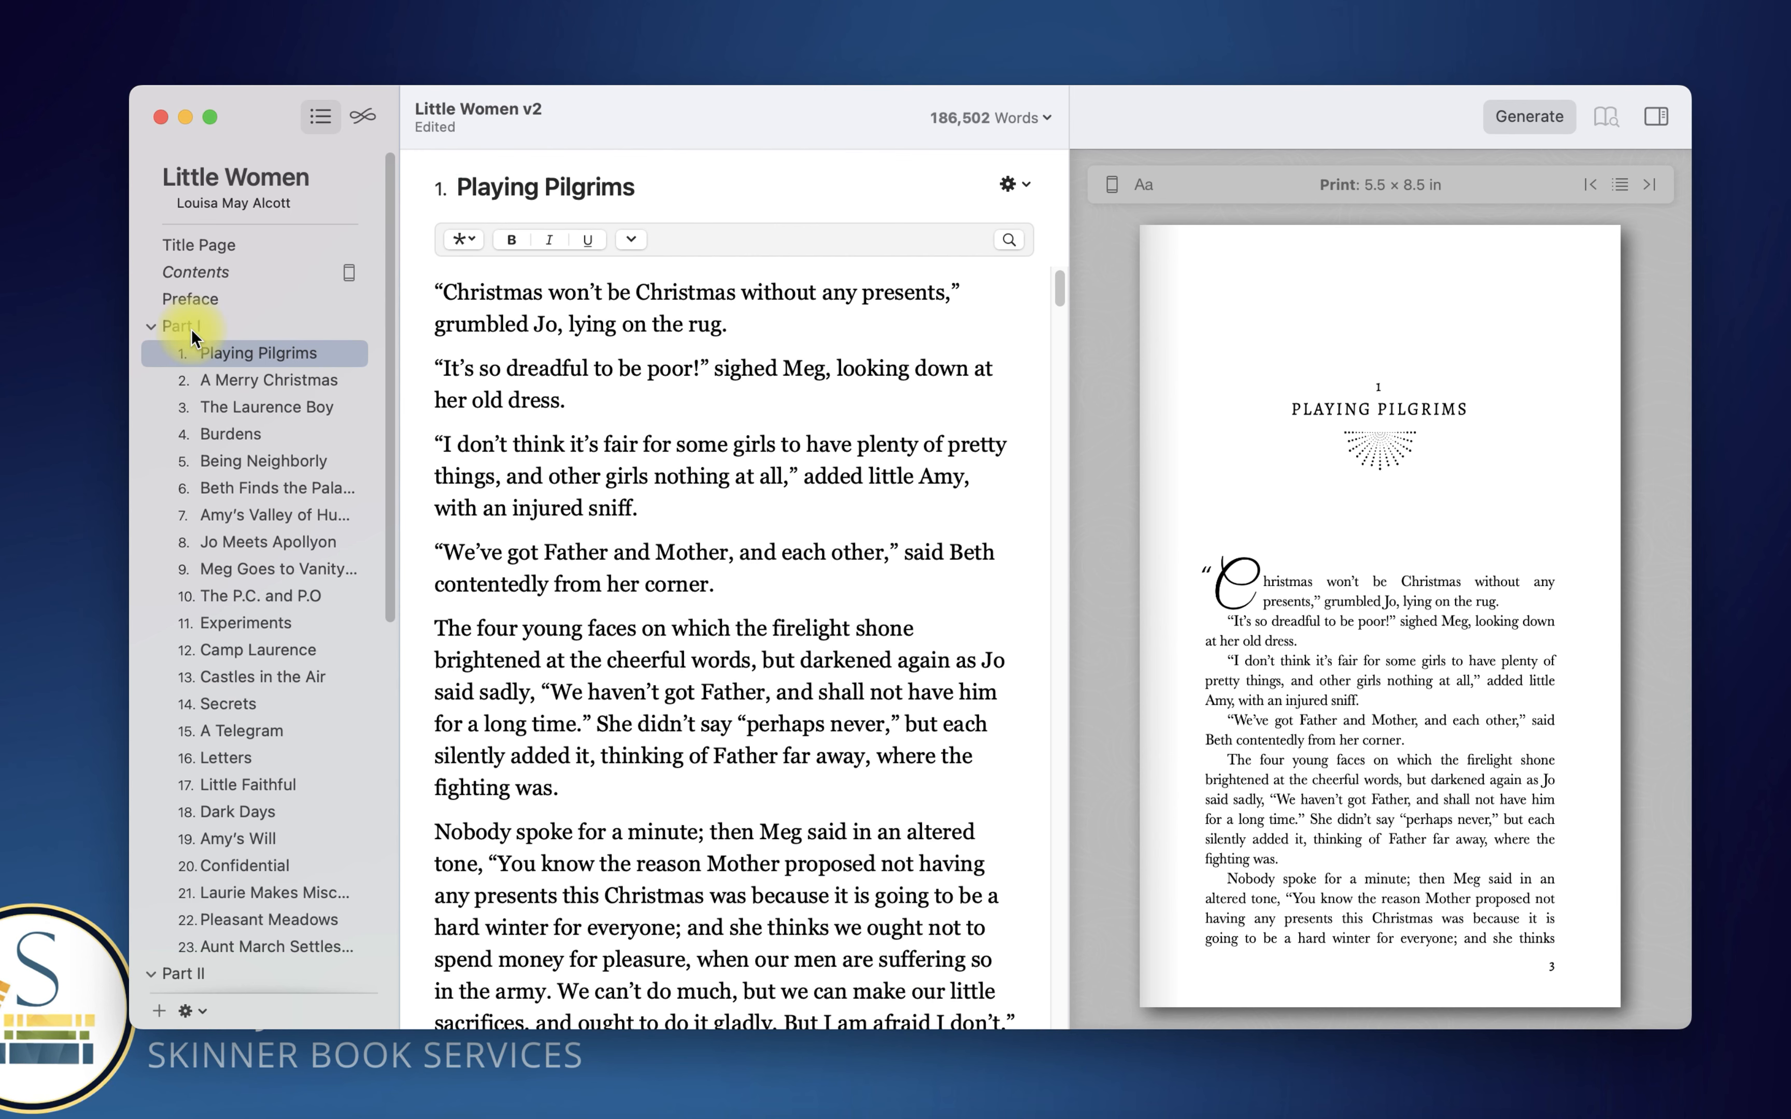
Step: Collapse Part I and Part II in the Little Women v2 outline and re-expand both to review their grouped chapters
left_click(216, 331)
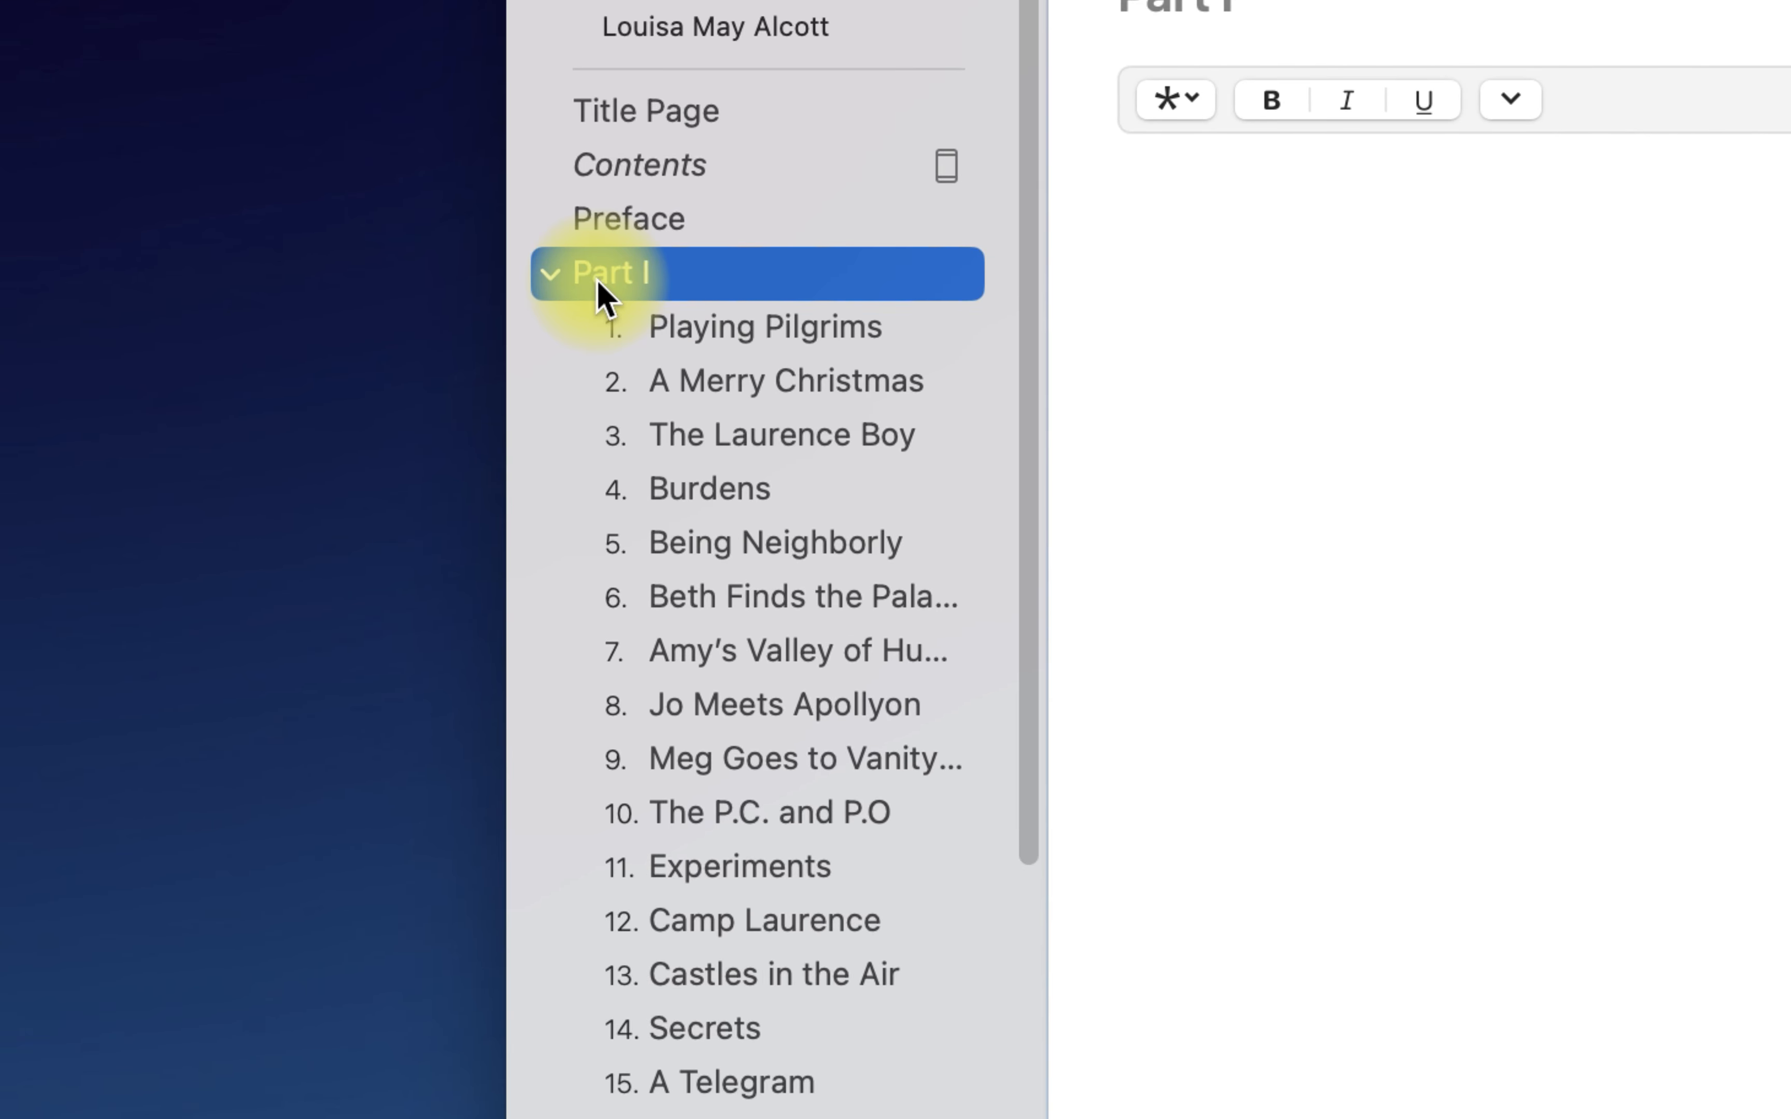
left_click(695, 340)
left_click(646, 287)
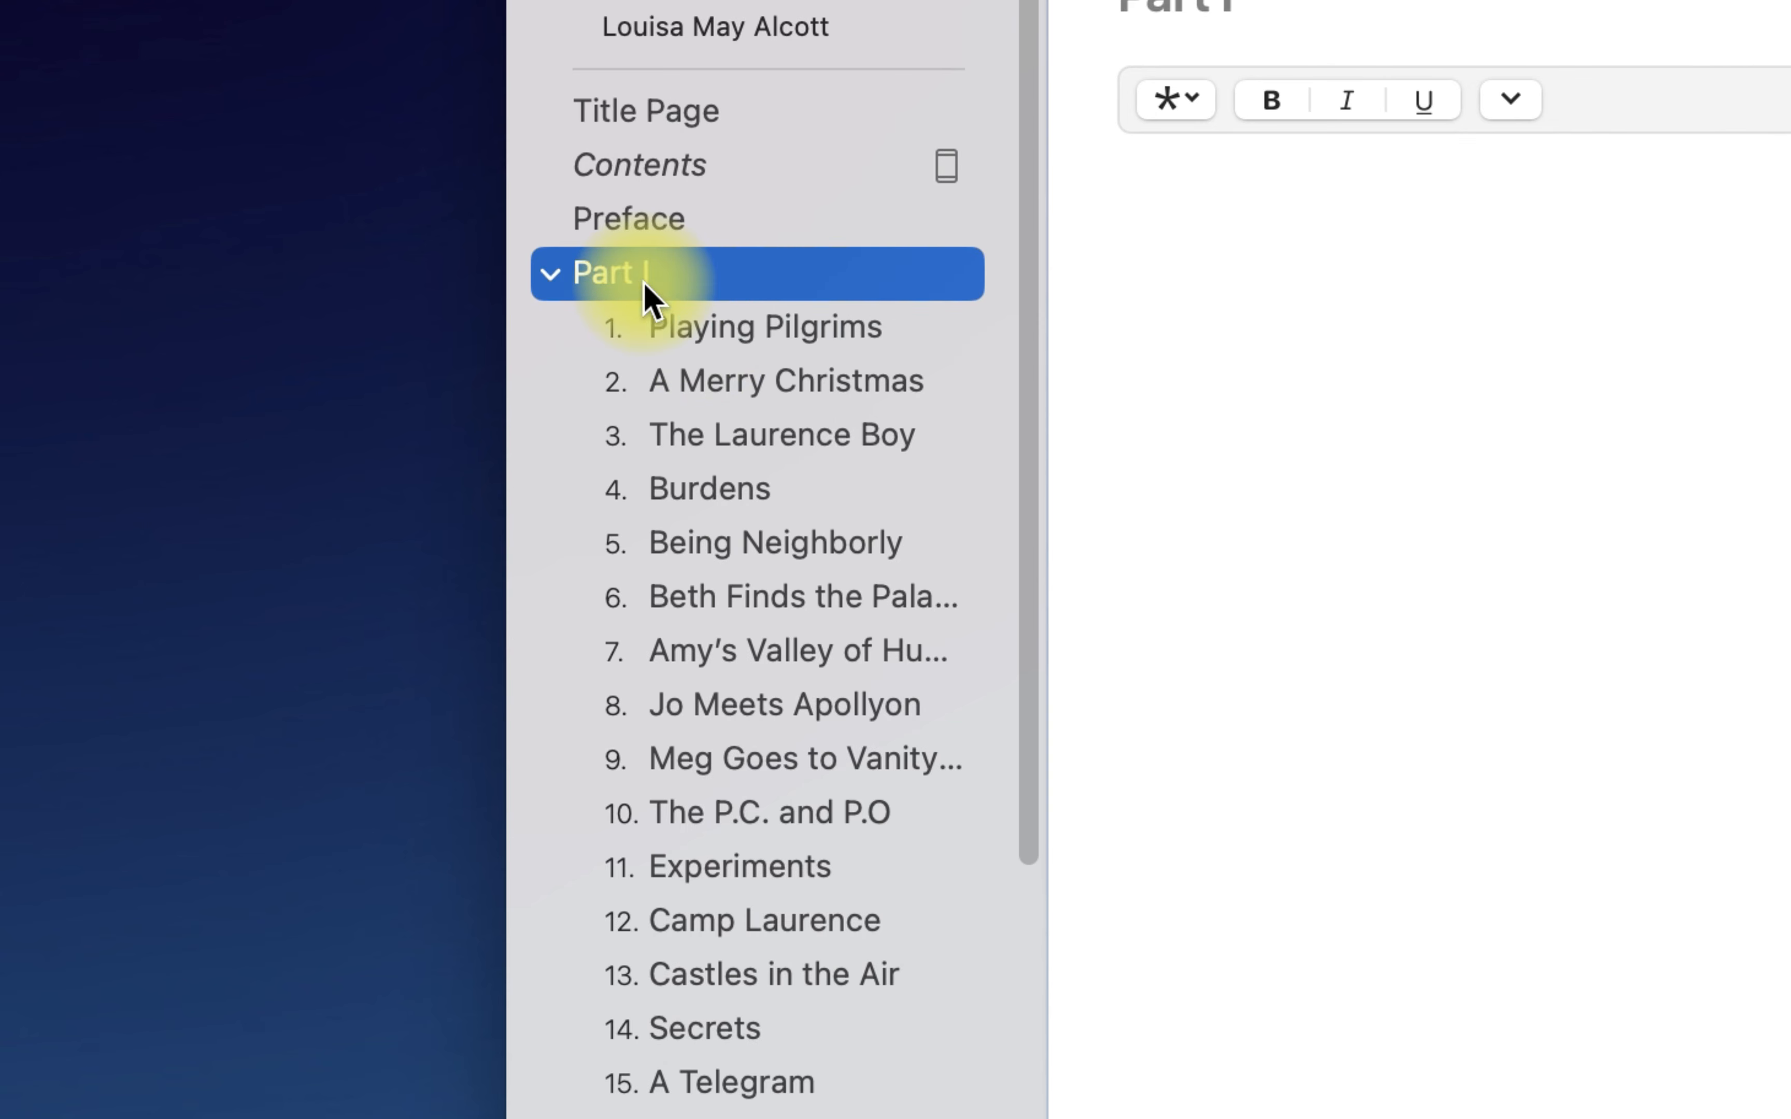
left_click(556, 286)
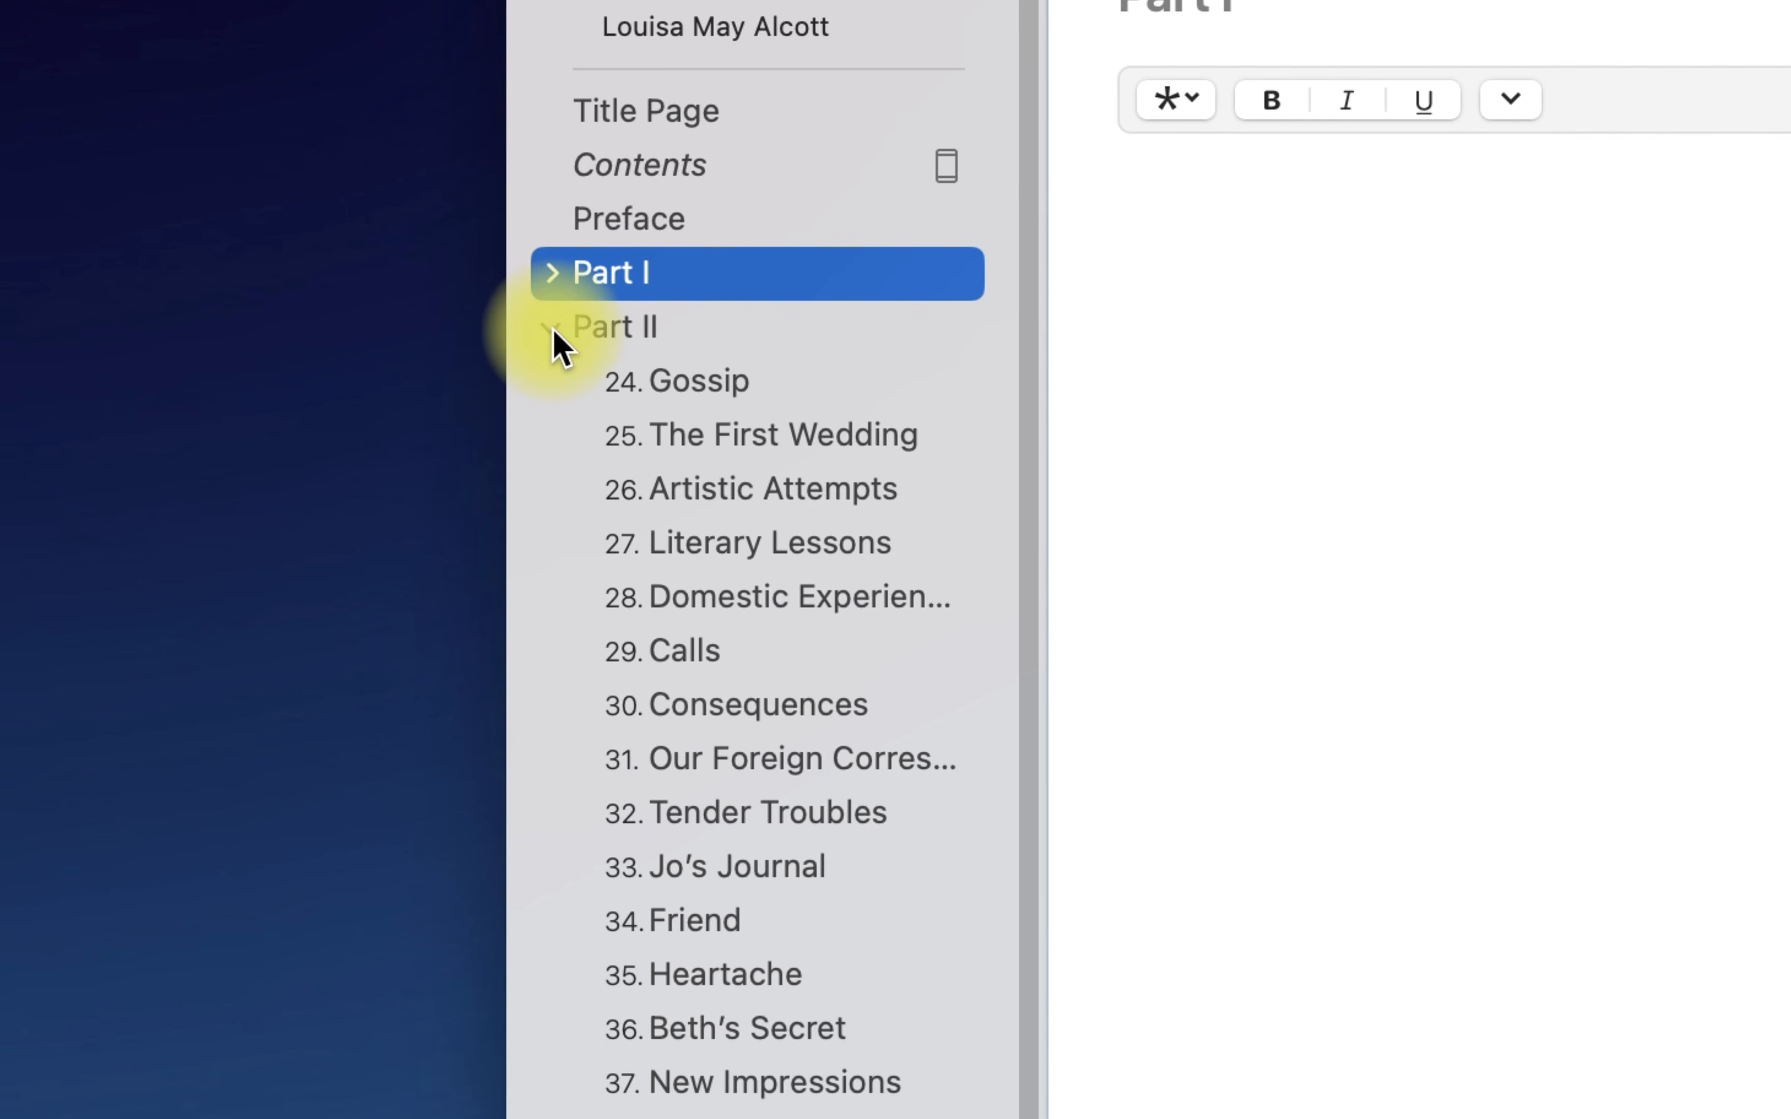
left_click(552, 330)
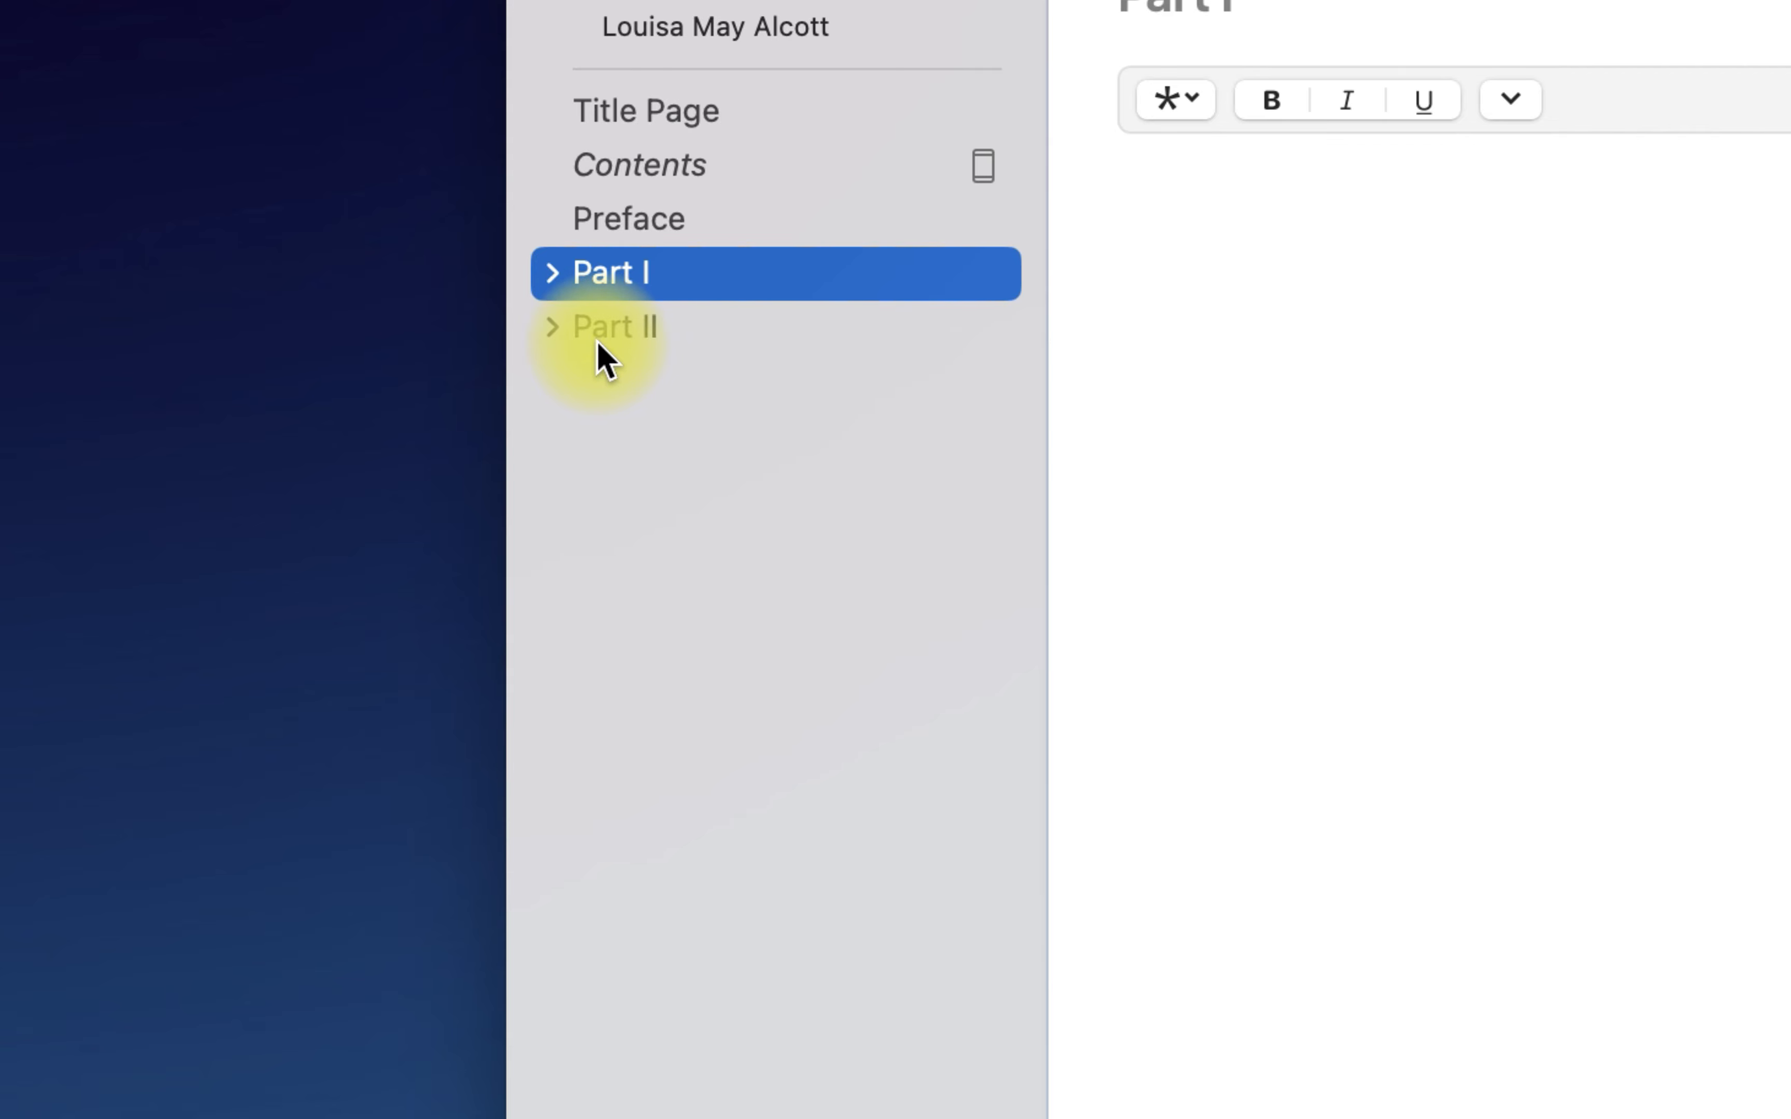
left_click(555, 333)
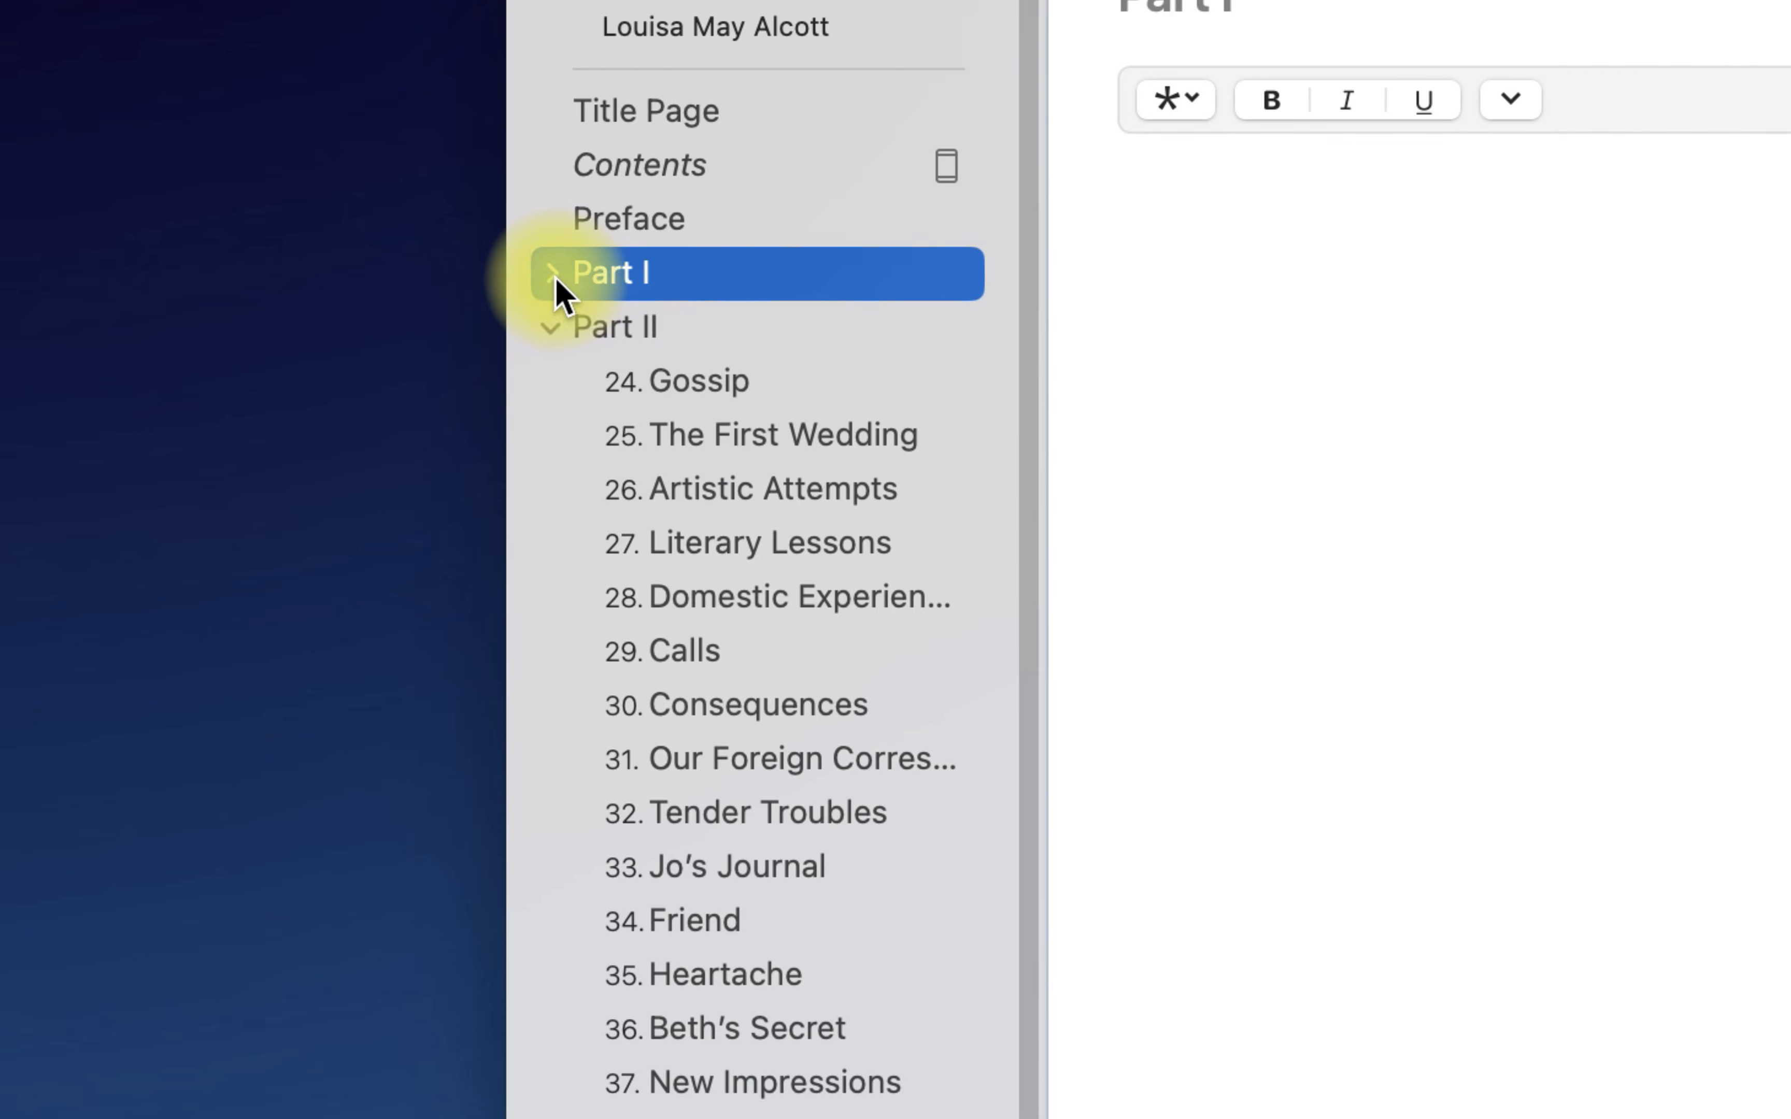
left_click(552, 275)
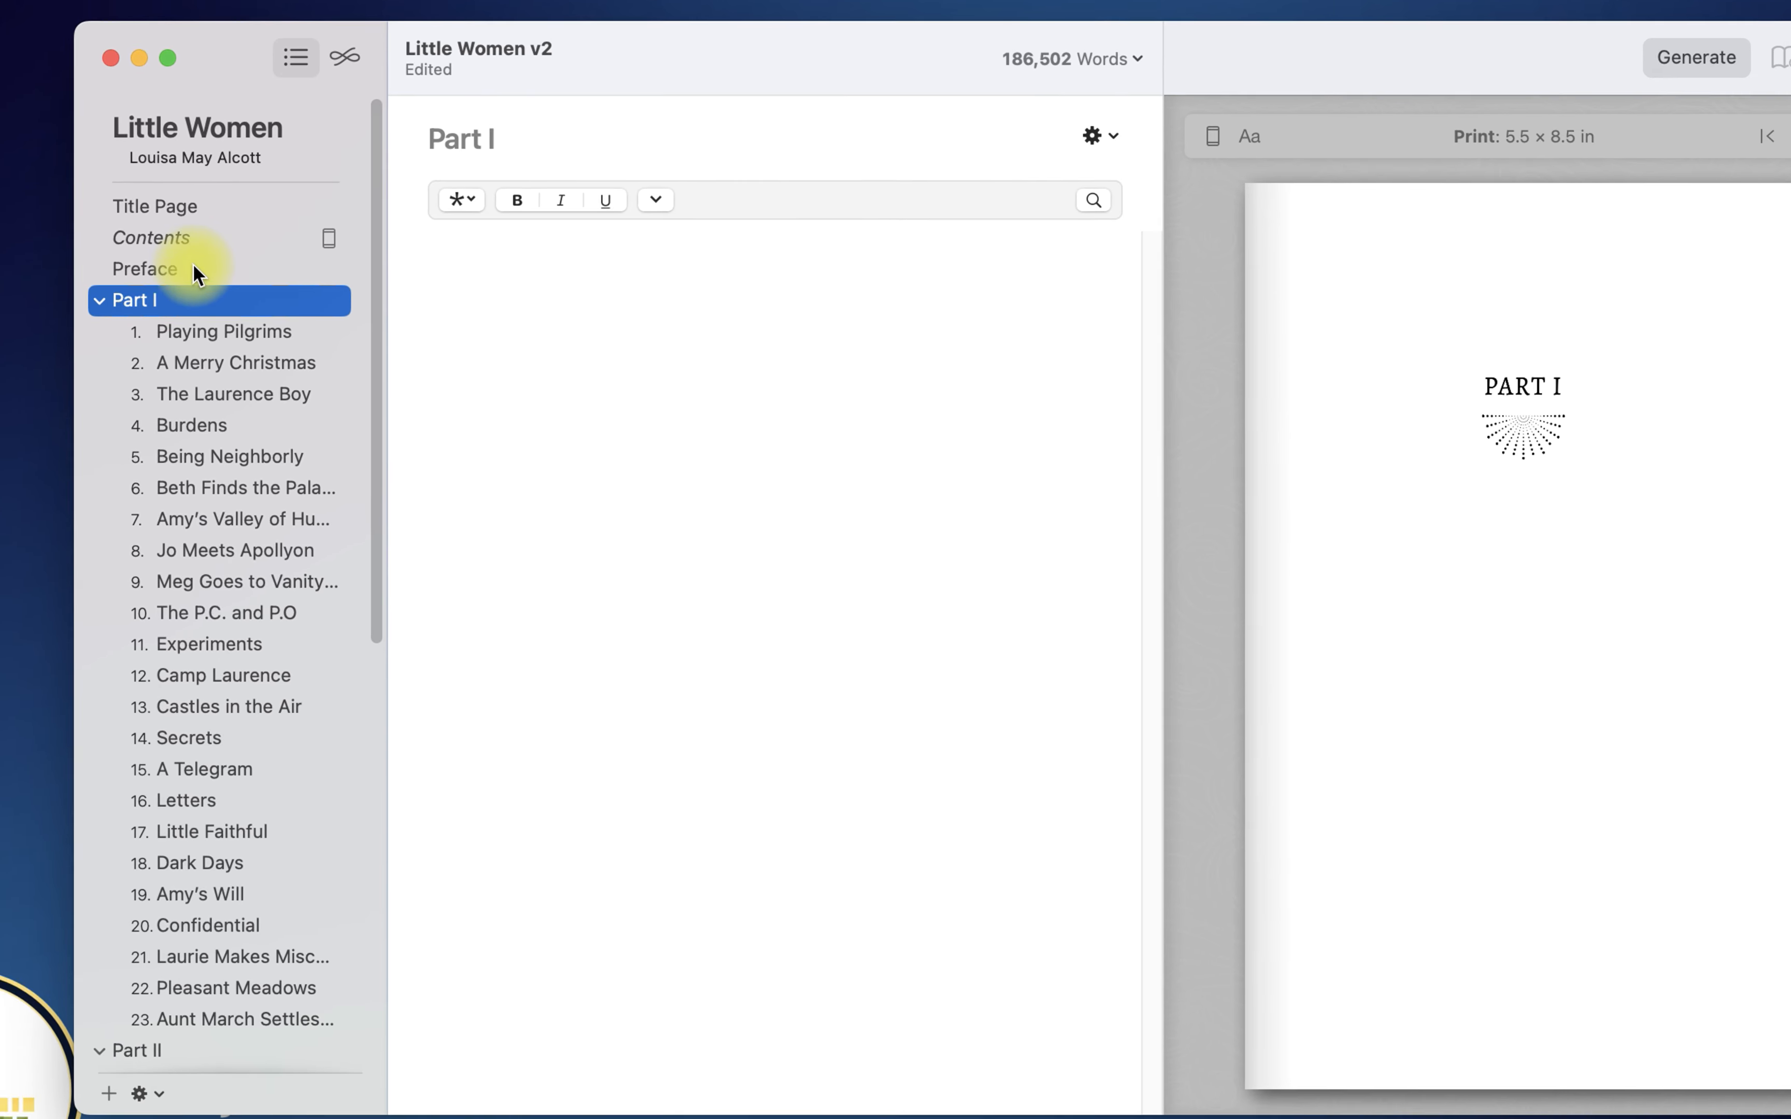
Step: Open the Contents element and turn off listing chapters within parts
left_click(181, 238)
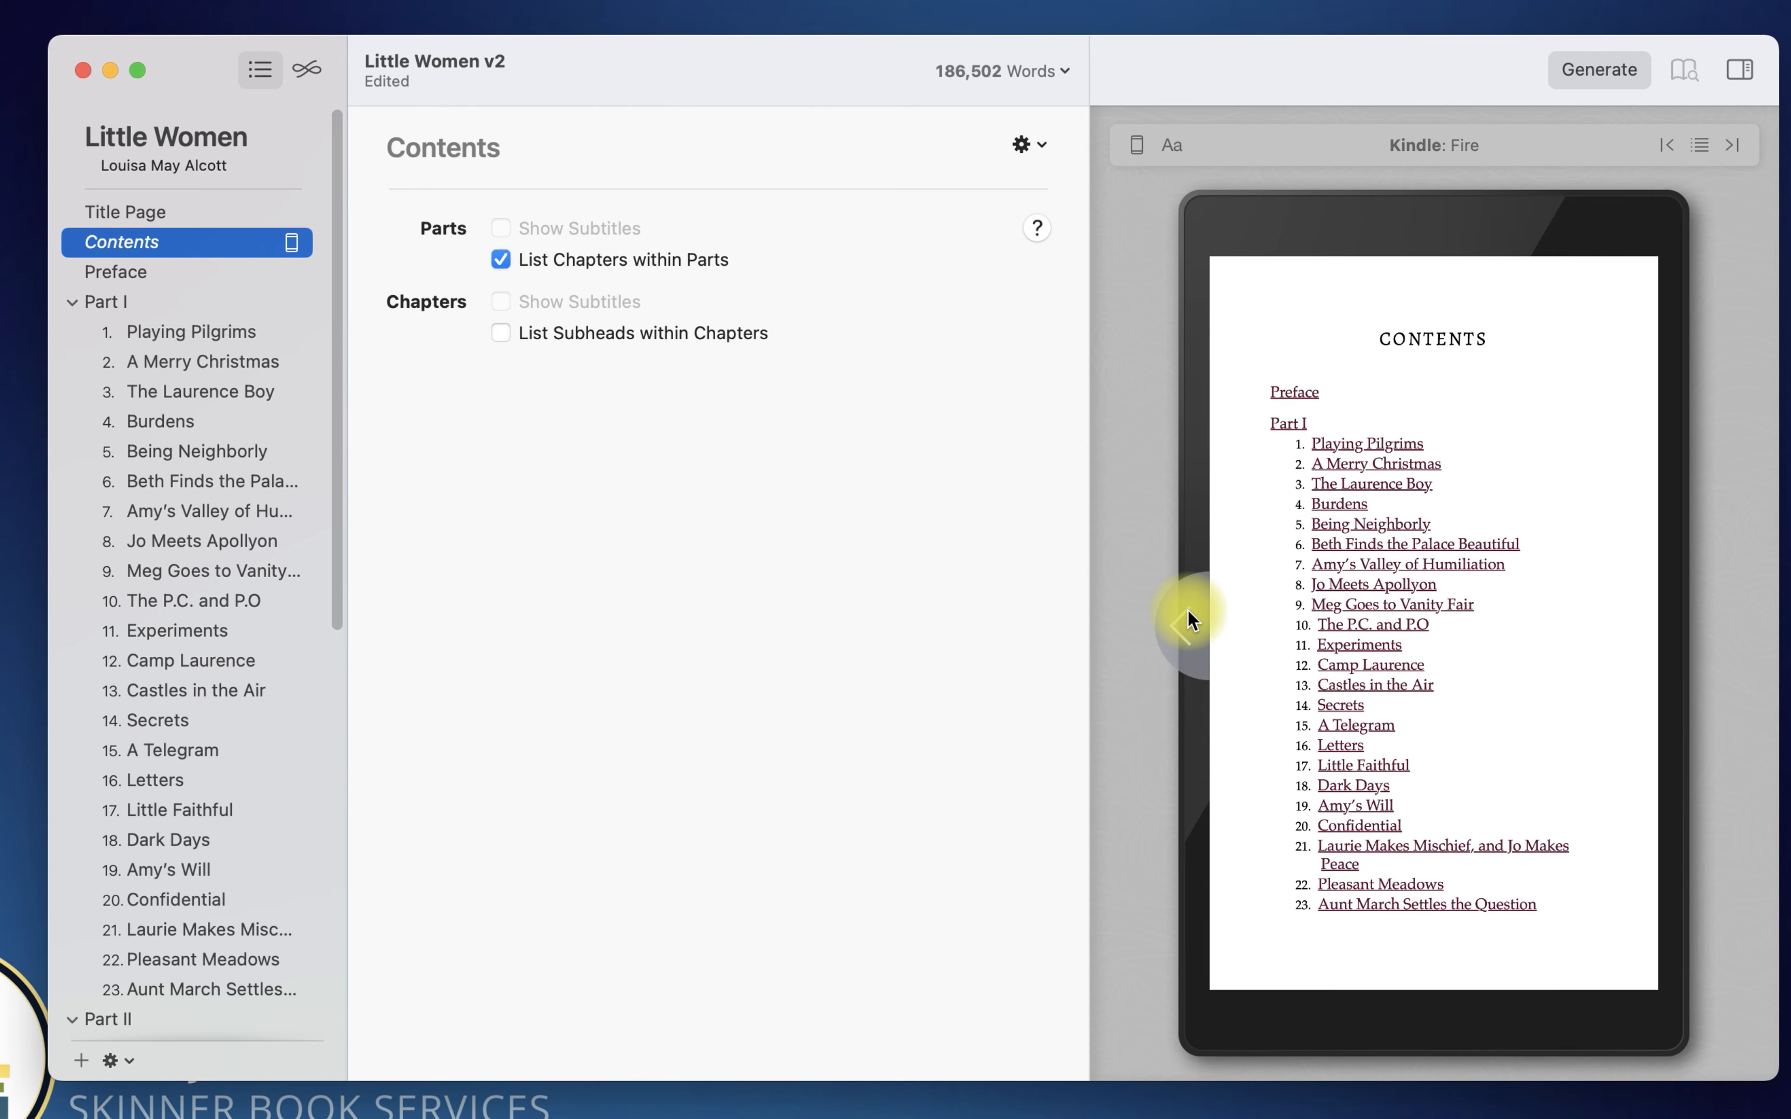
left_click(500, 260)
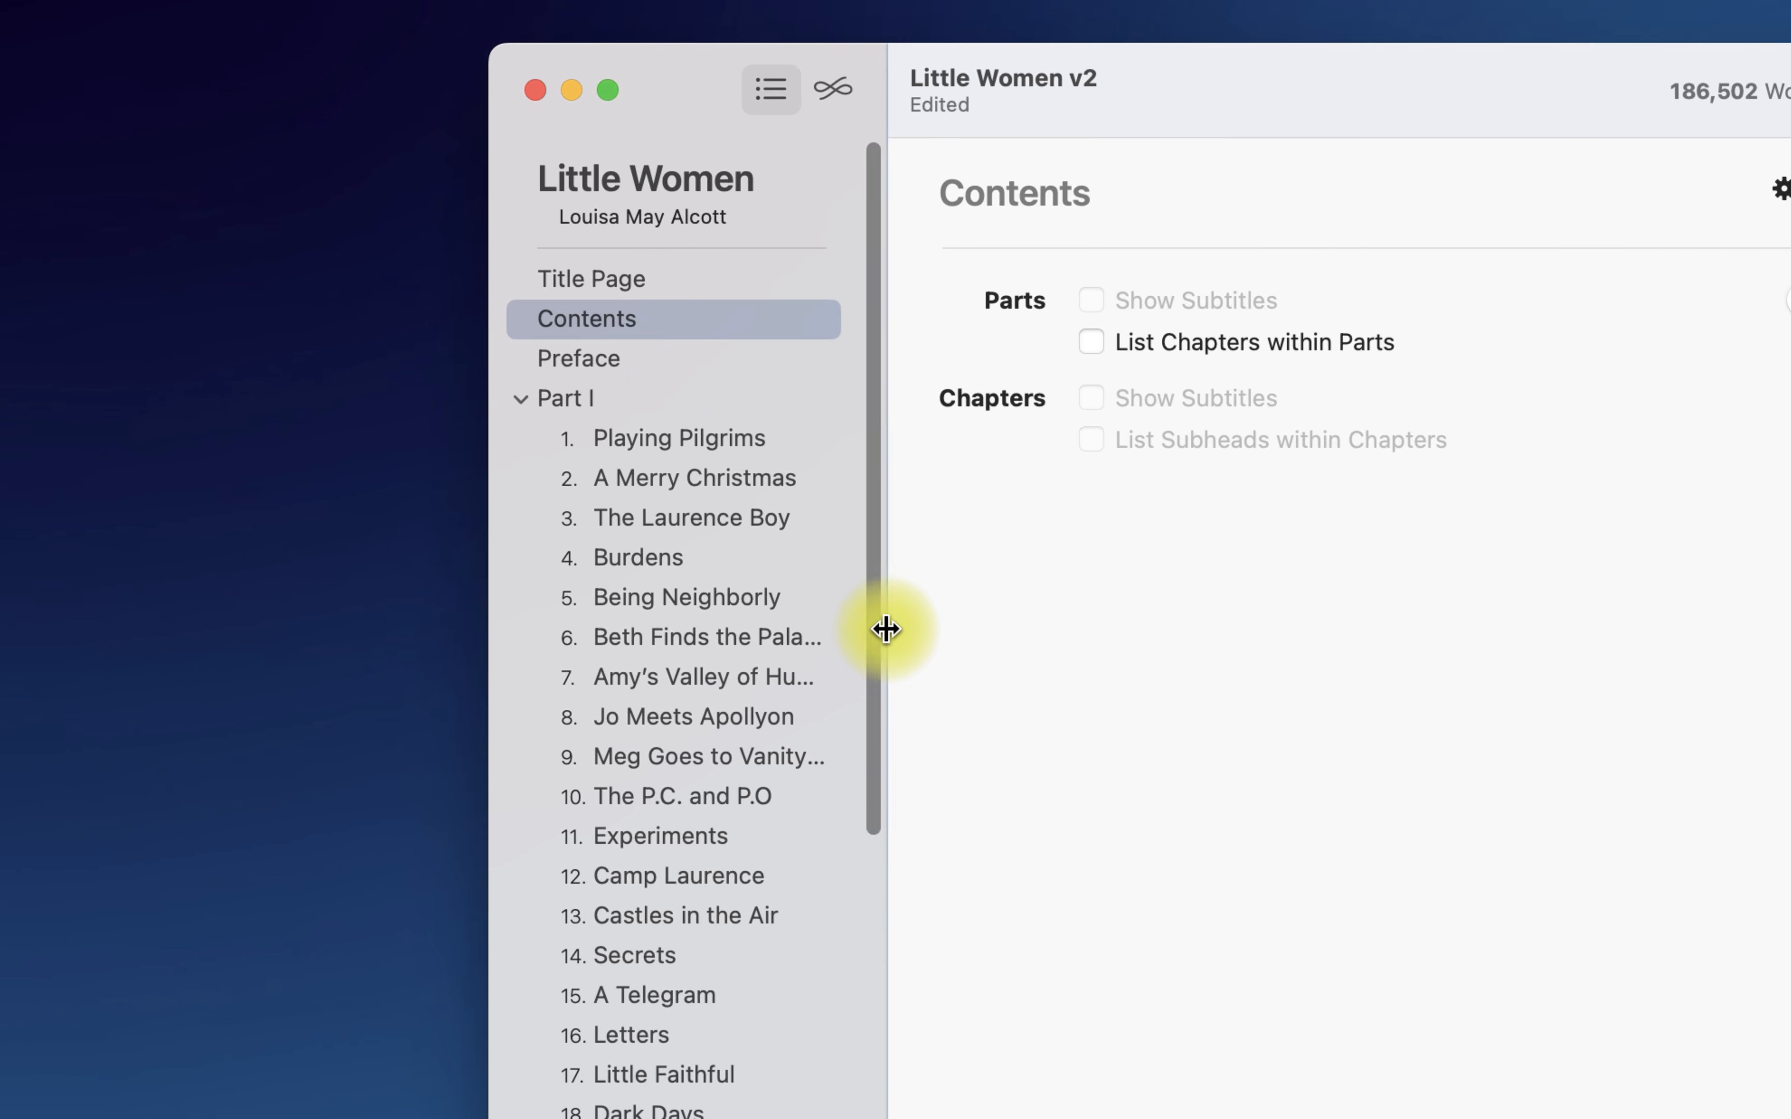
left_click_drag(873, 639, 882, 984)
scroll(881, 741, "up", 10)
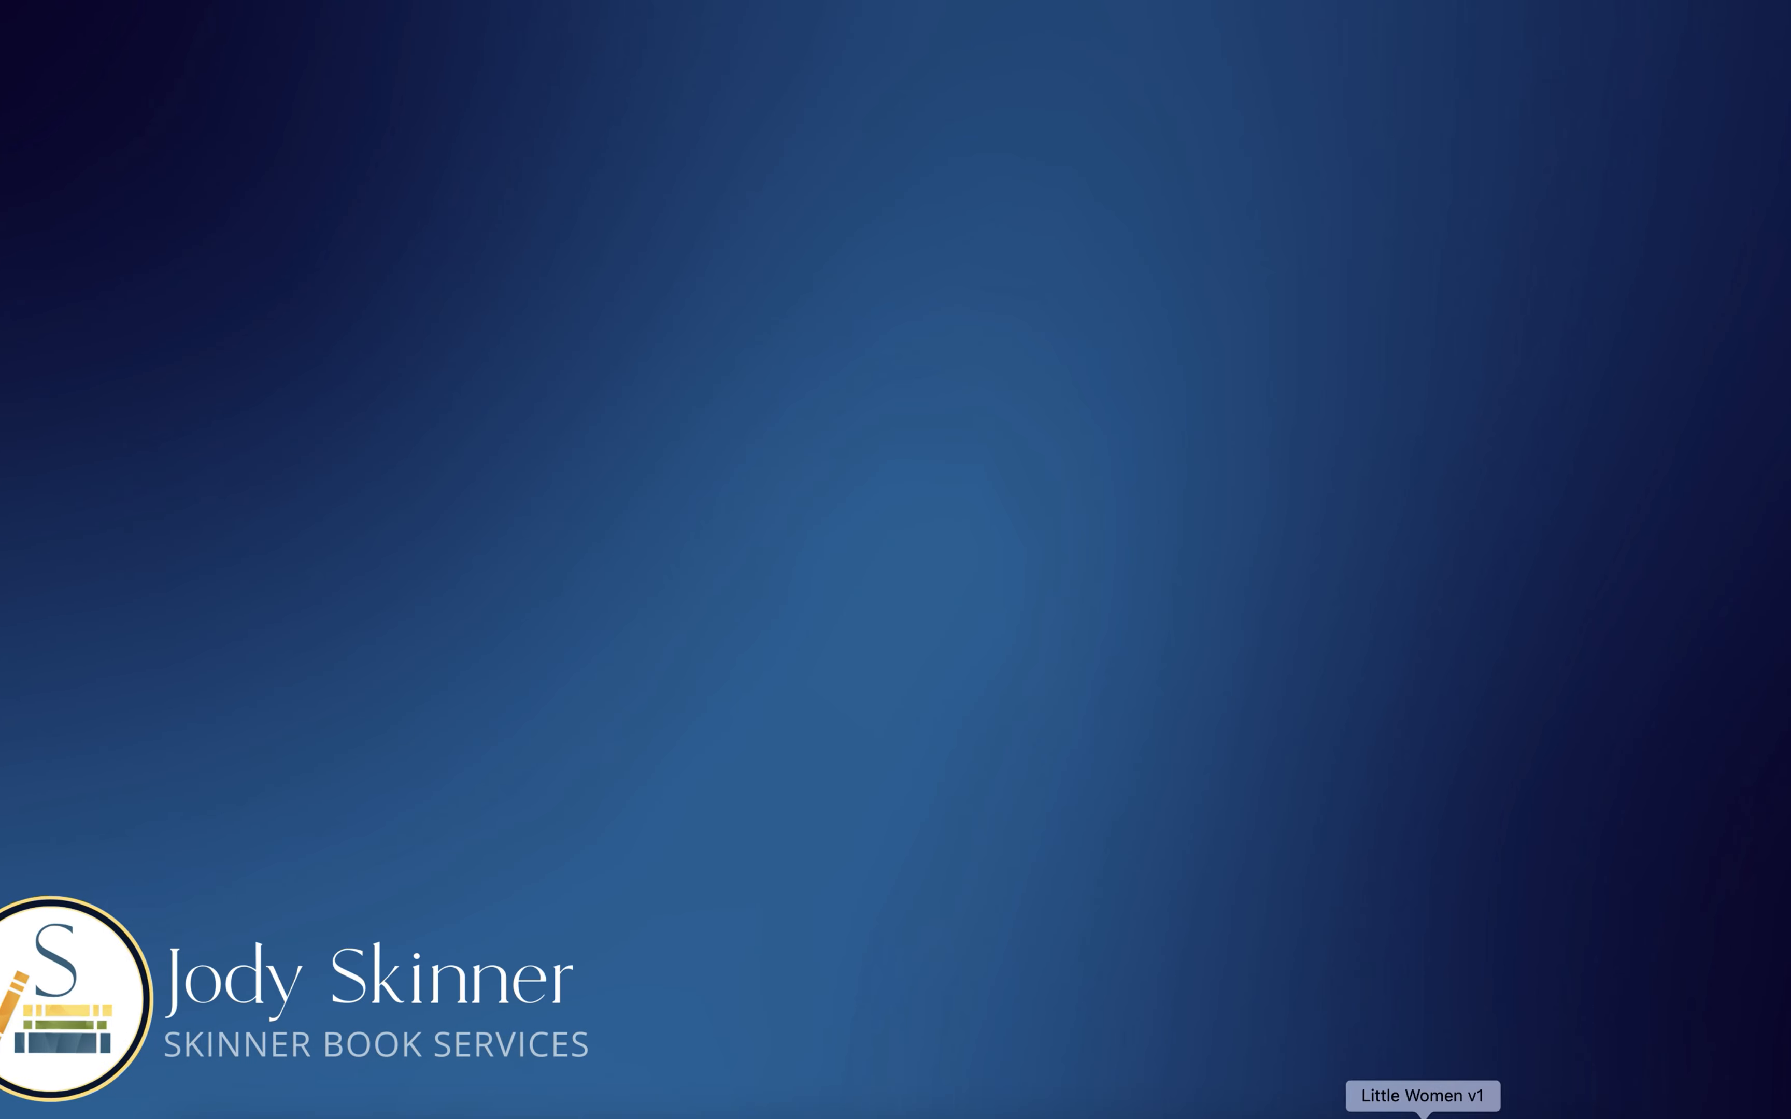
Step: Switch to the Little Women v1 book and compare its Part 1 chapter with the Part I grouping in Little Women v2
left_click(1423, 1112)
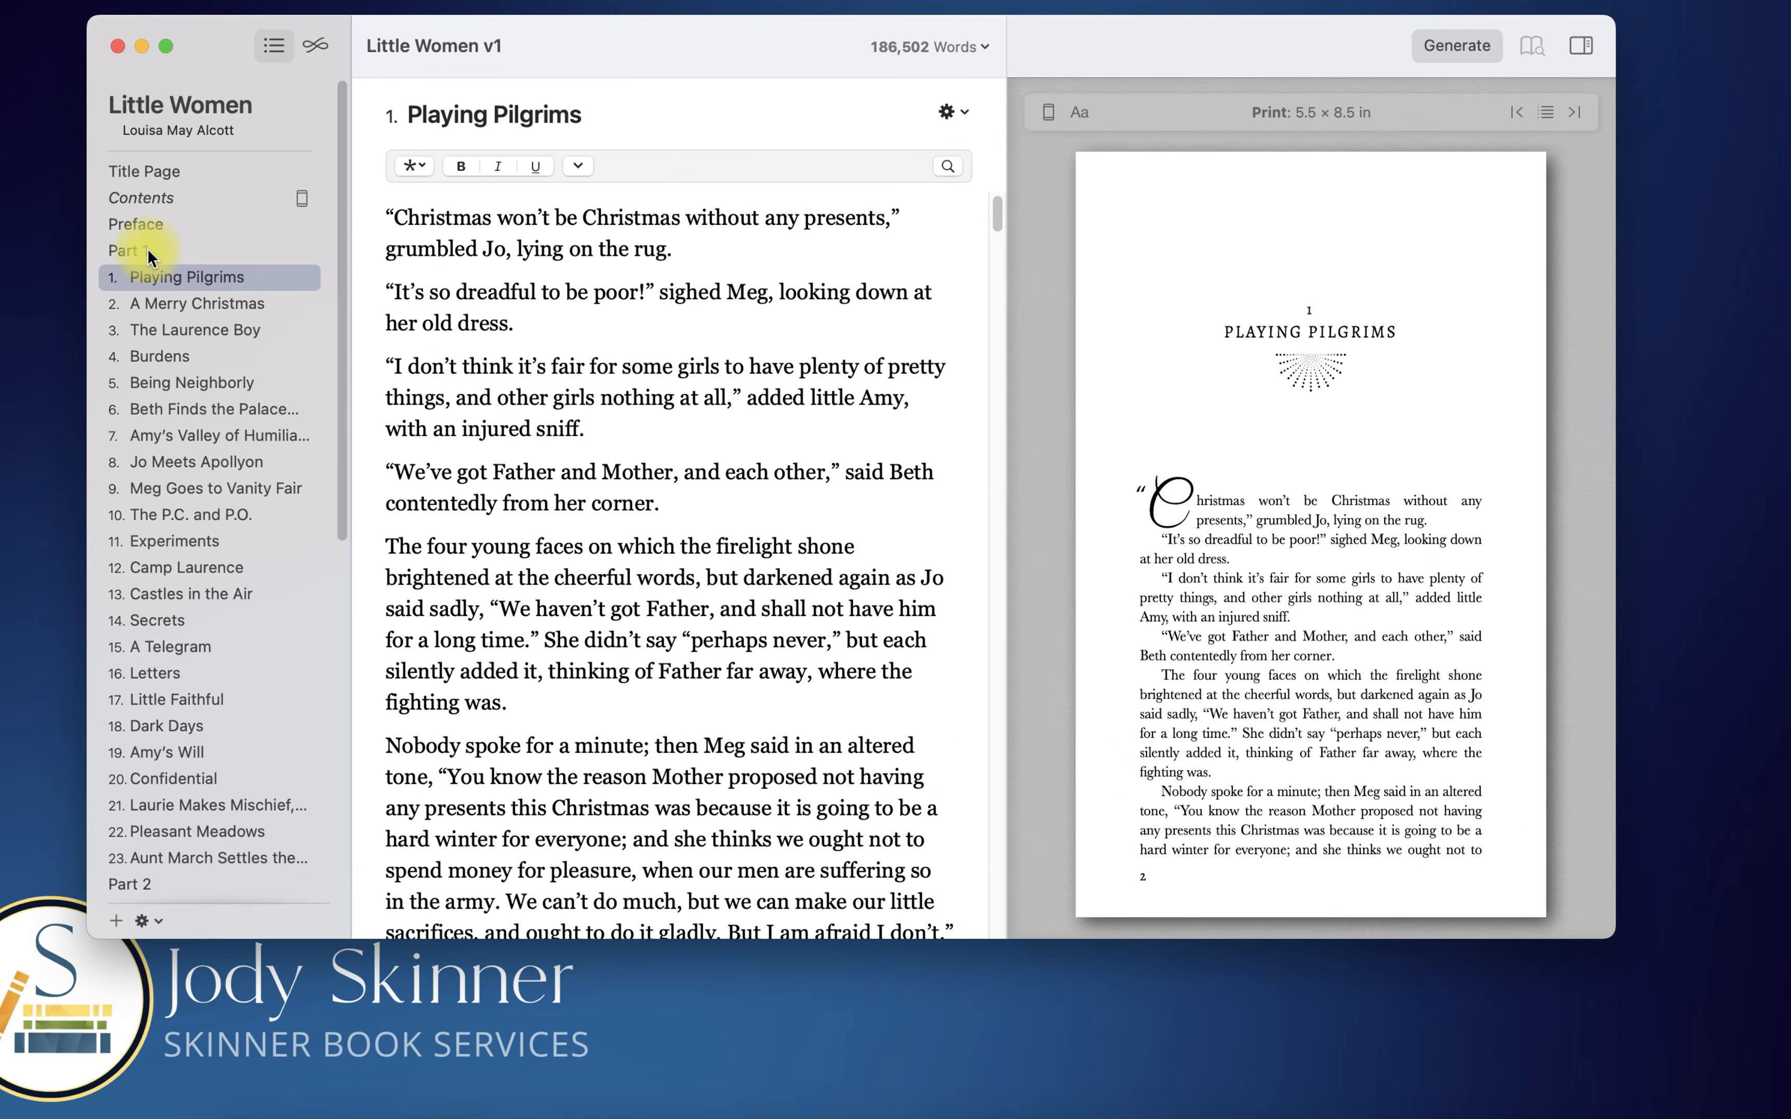
left_click(134, 250)
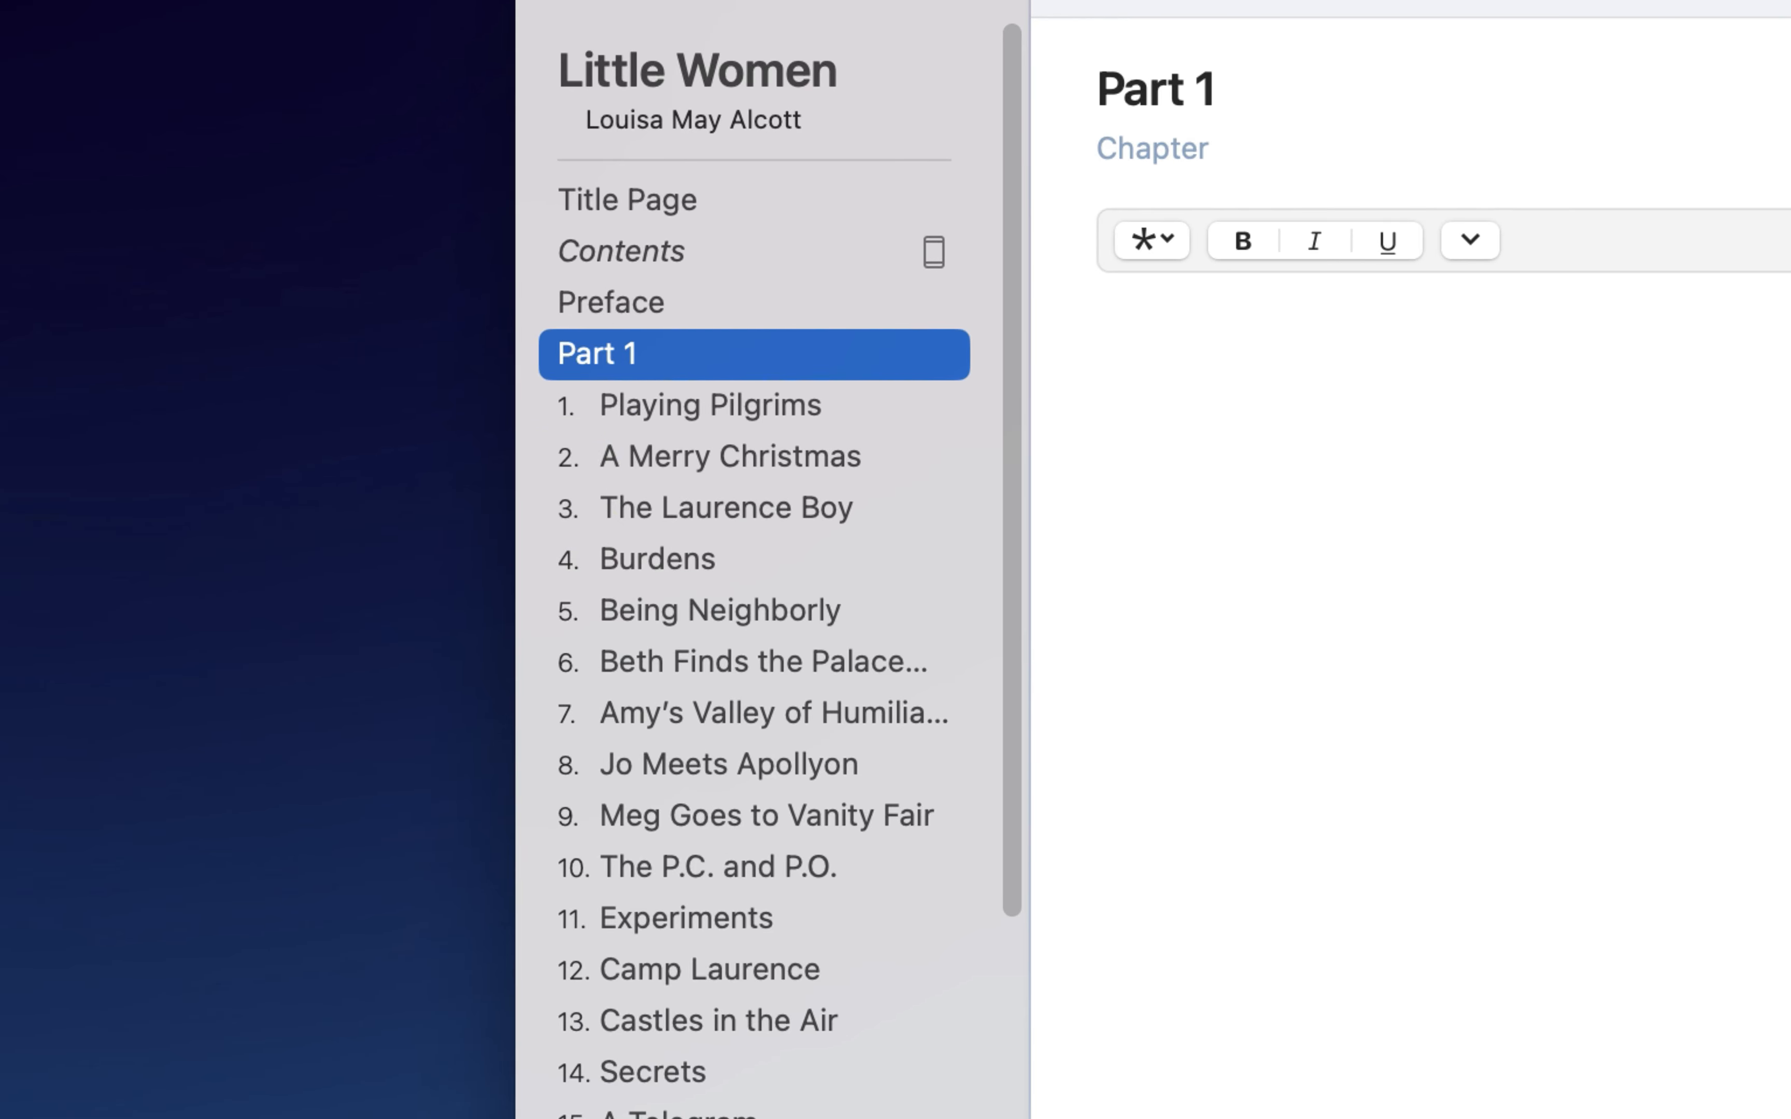
left_click(1776, 1114)
left_click_drag(1299, 140, 1380, 8)
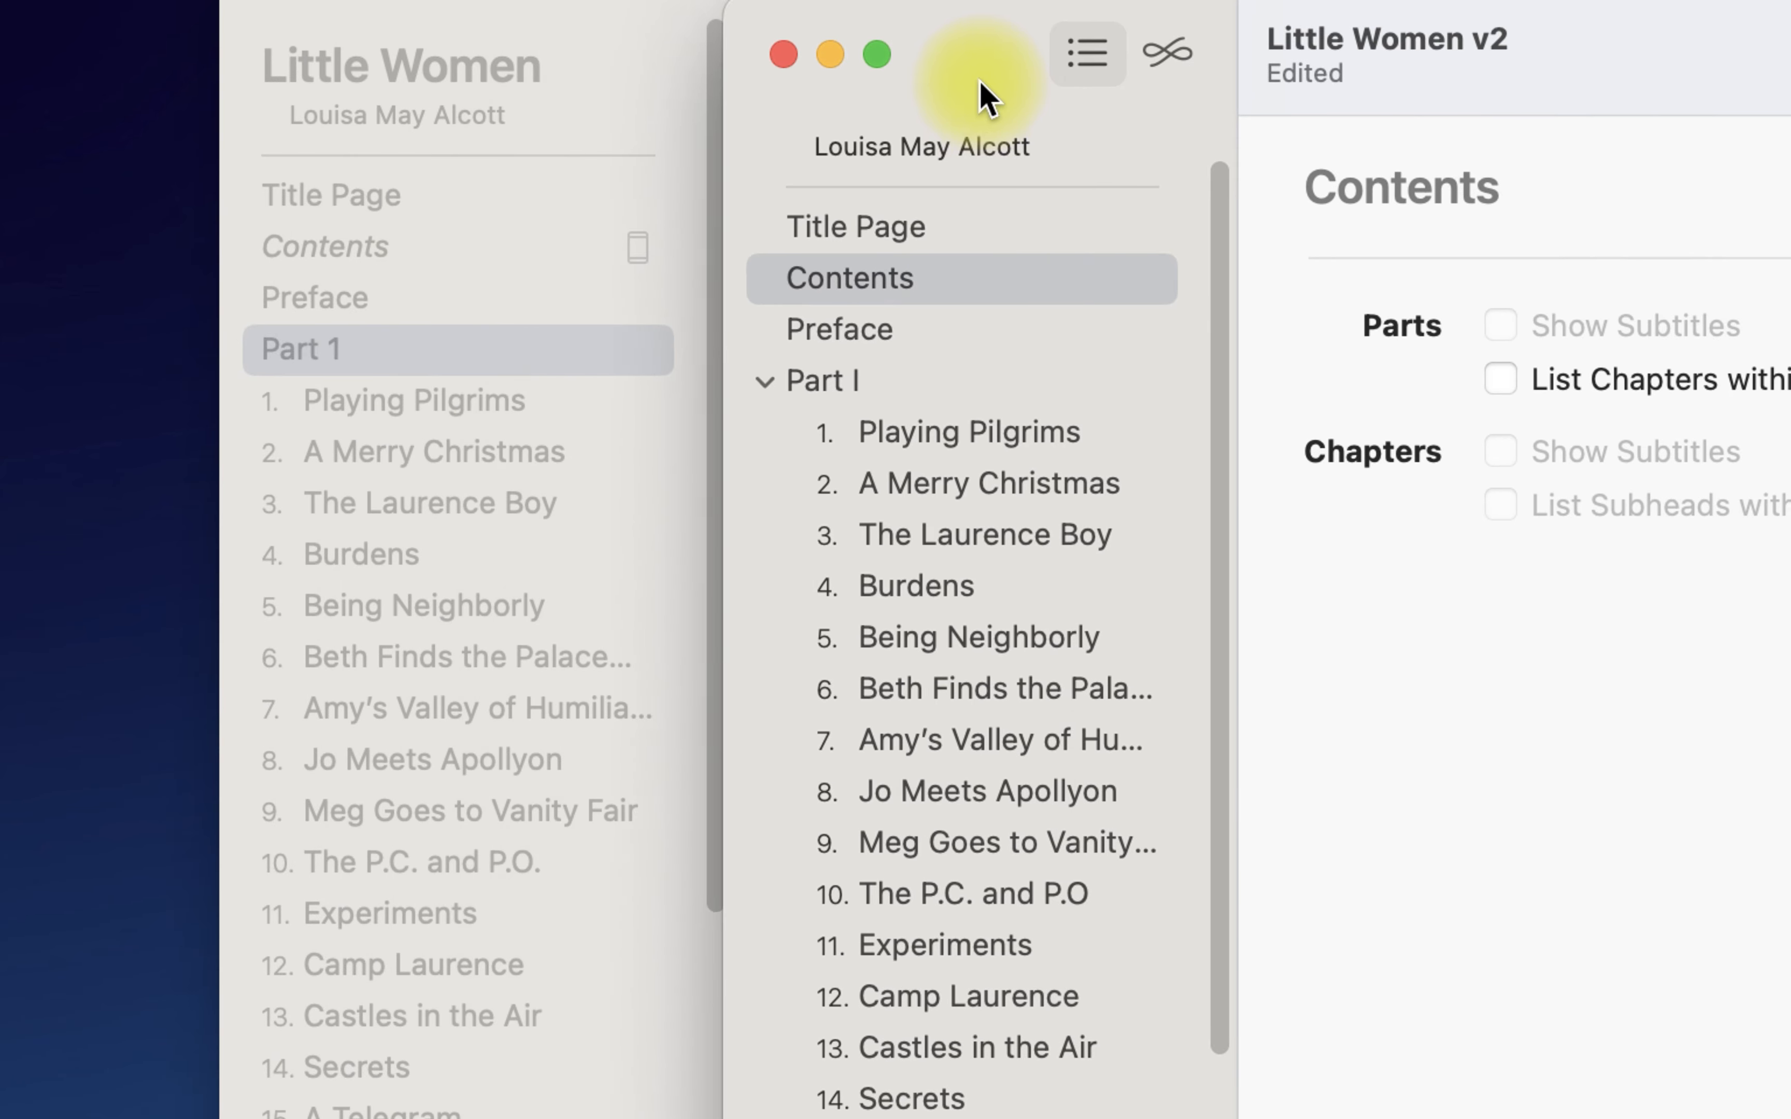
left_click(800, 364)
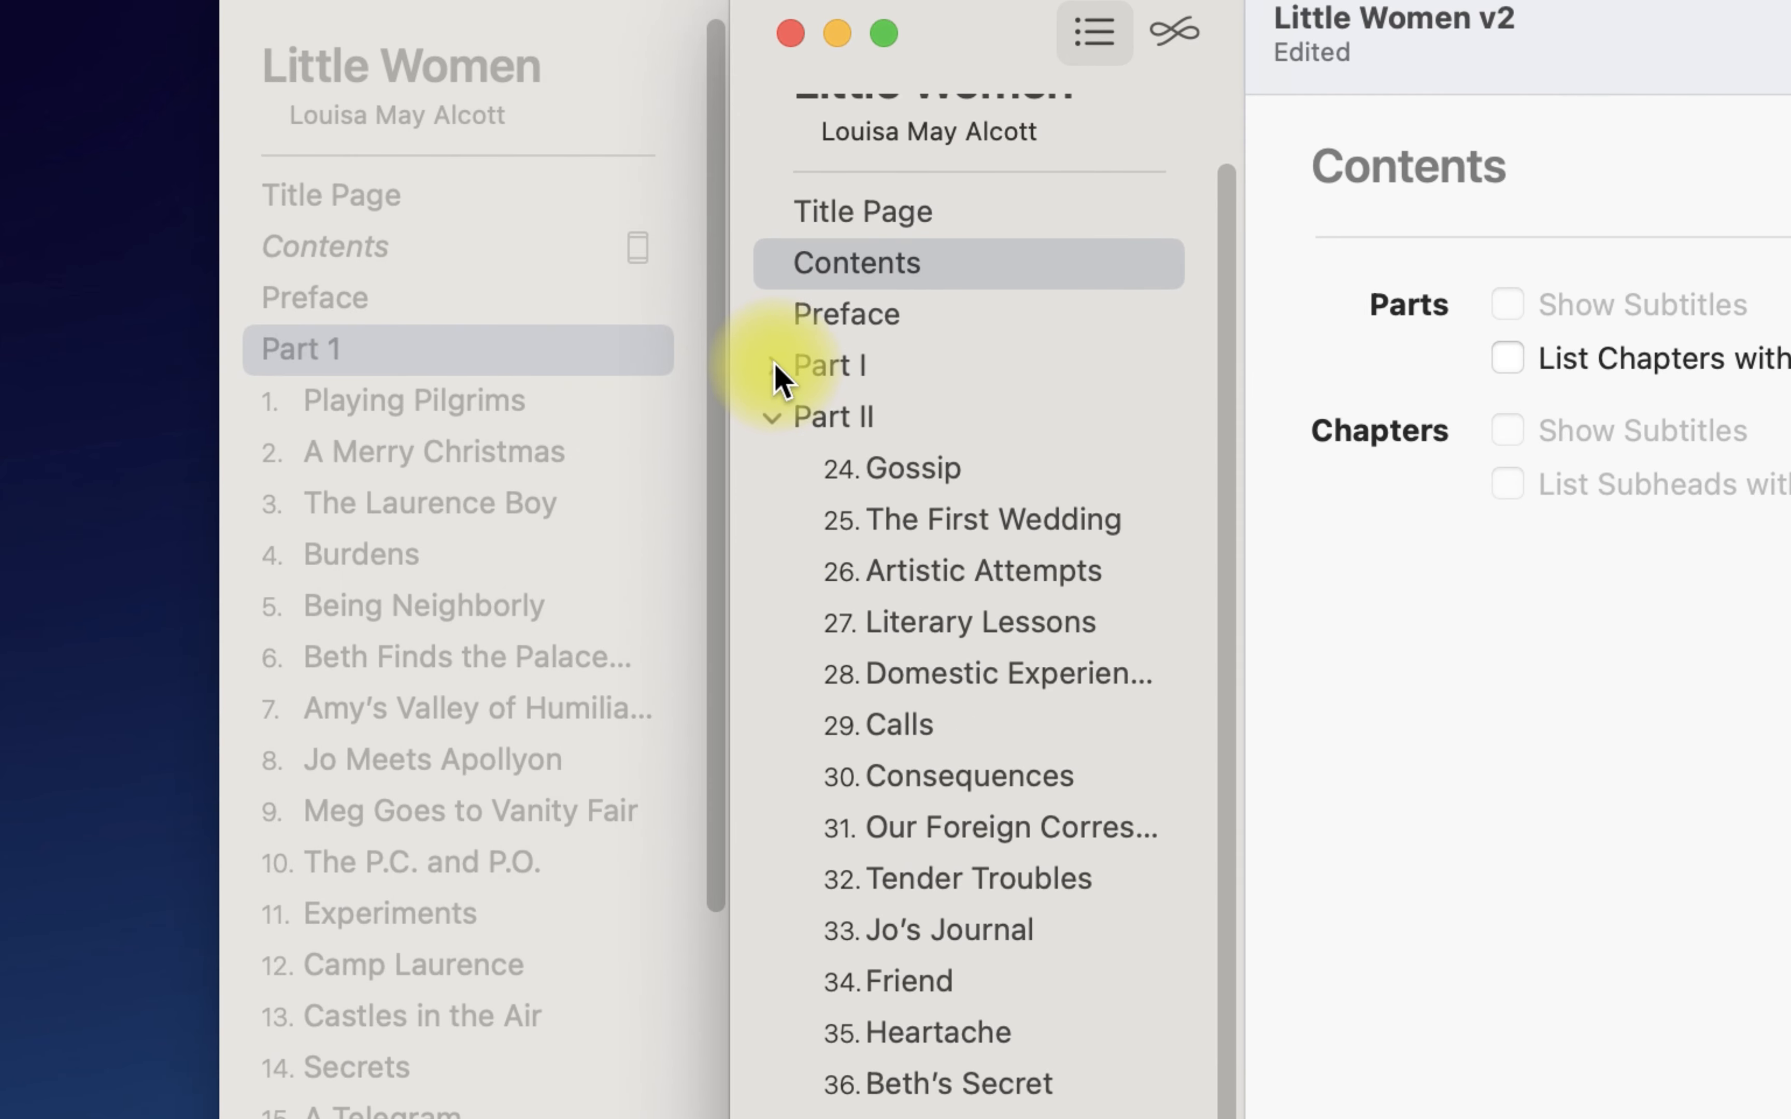
left_click(775, 367)
left_click(293, 362)
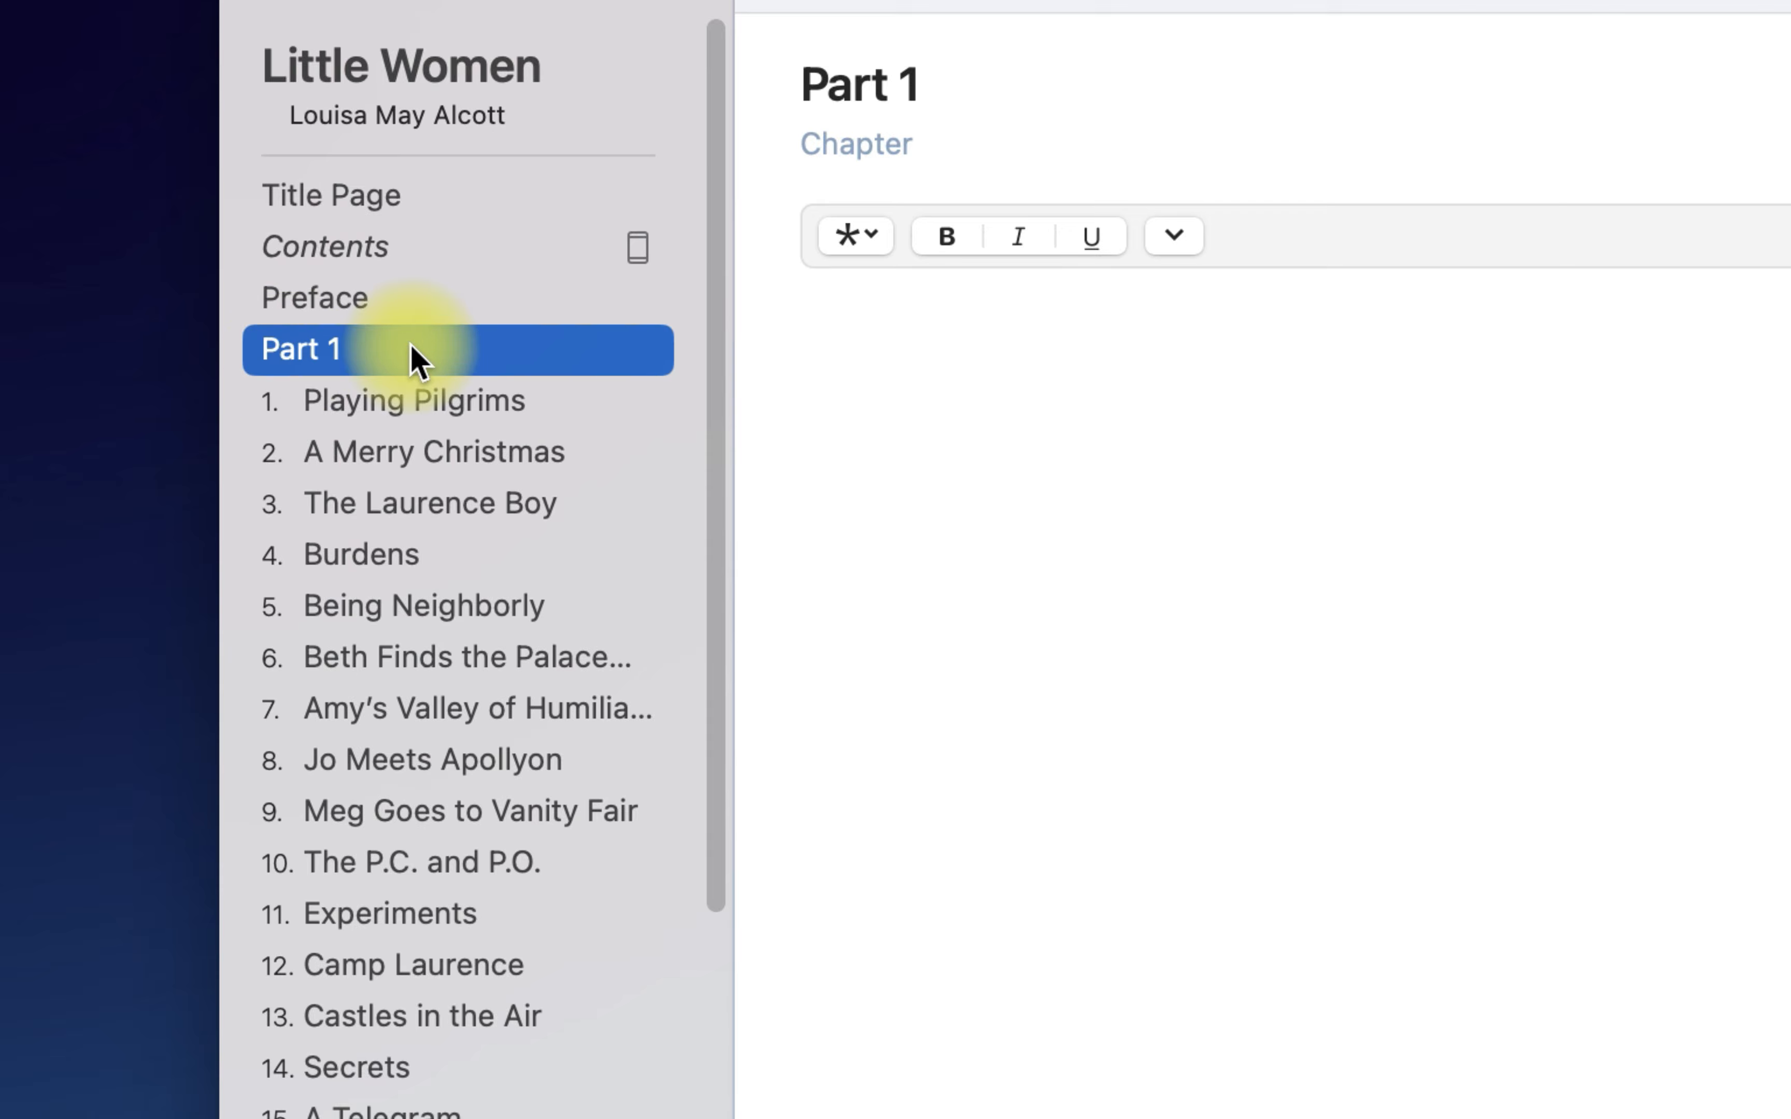
Step: Create a part from chapters 1 to 23, Playing Pilgrims through Aunt March Settles the Question
left_click(392, 403)
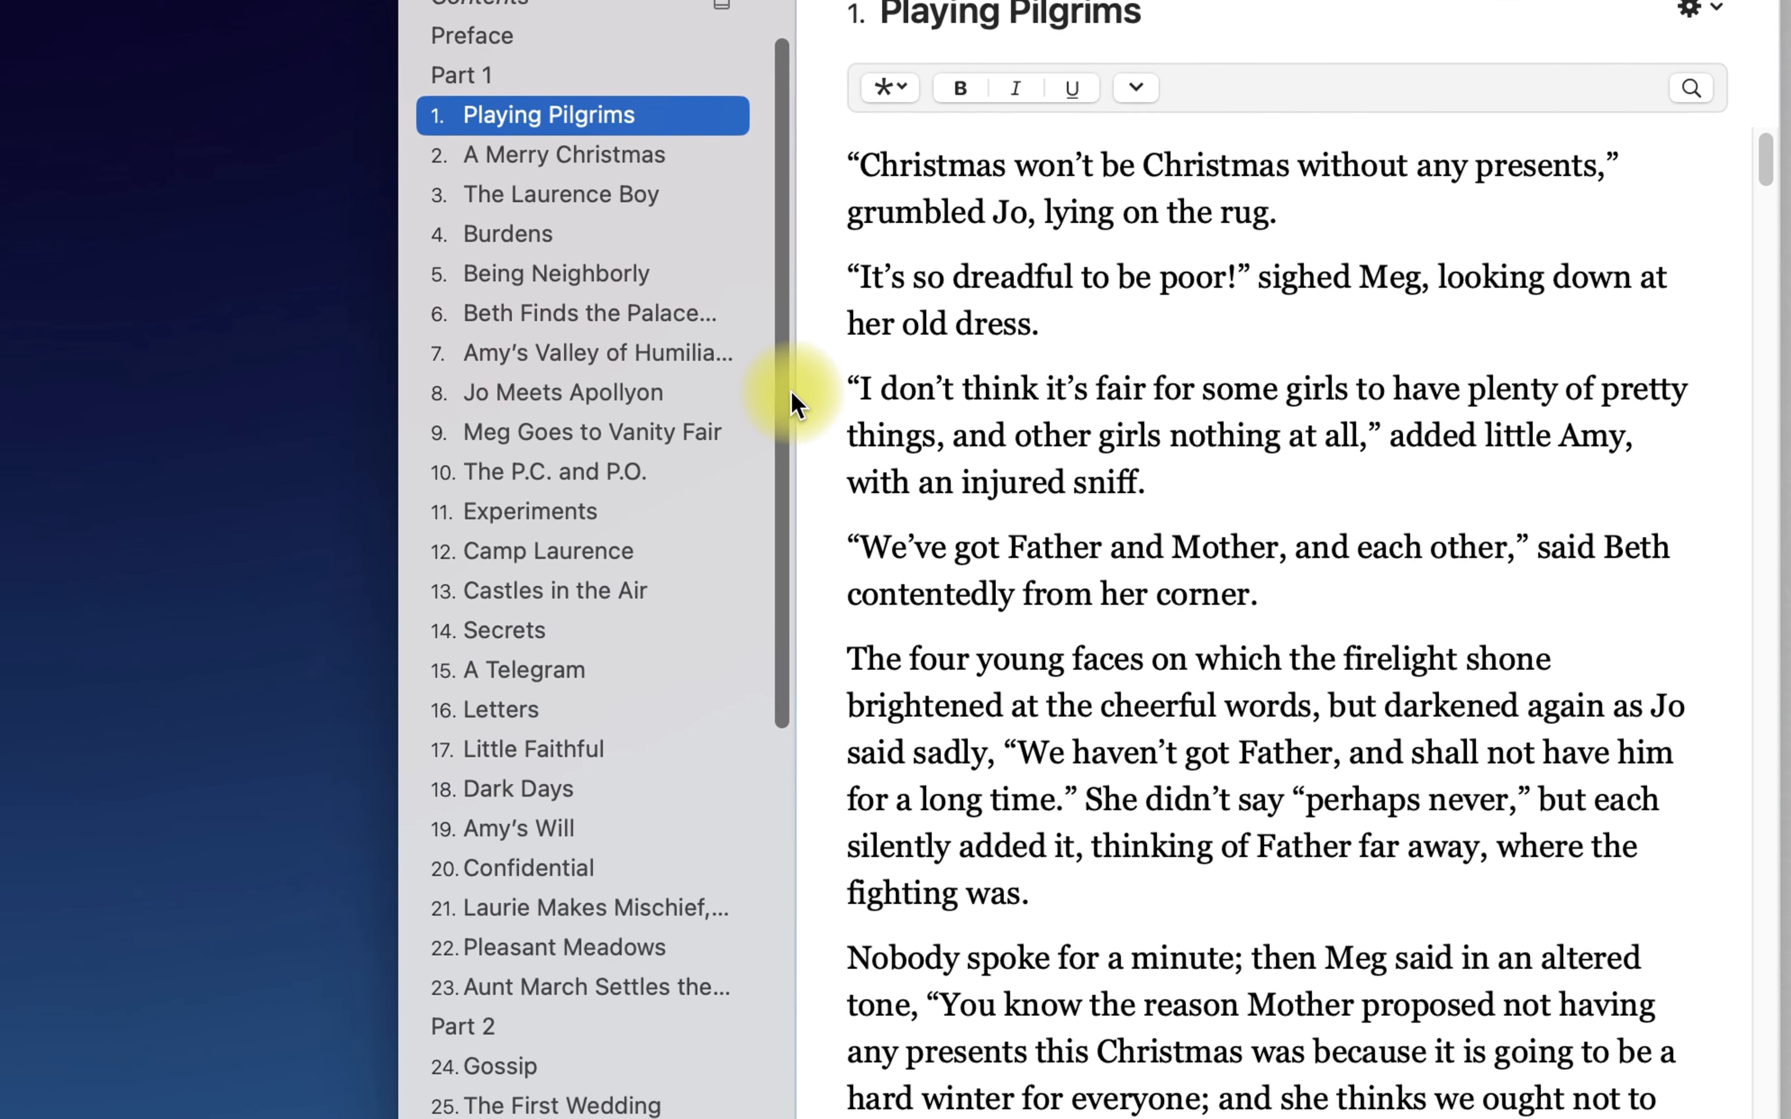
left_click_drag(789, 390, 793, 540)
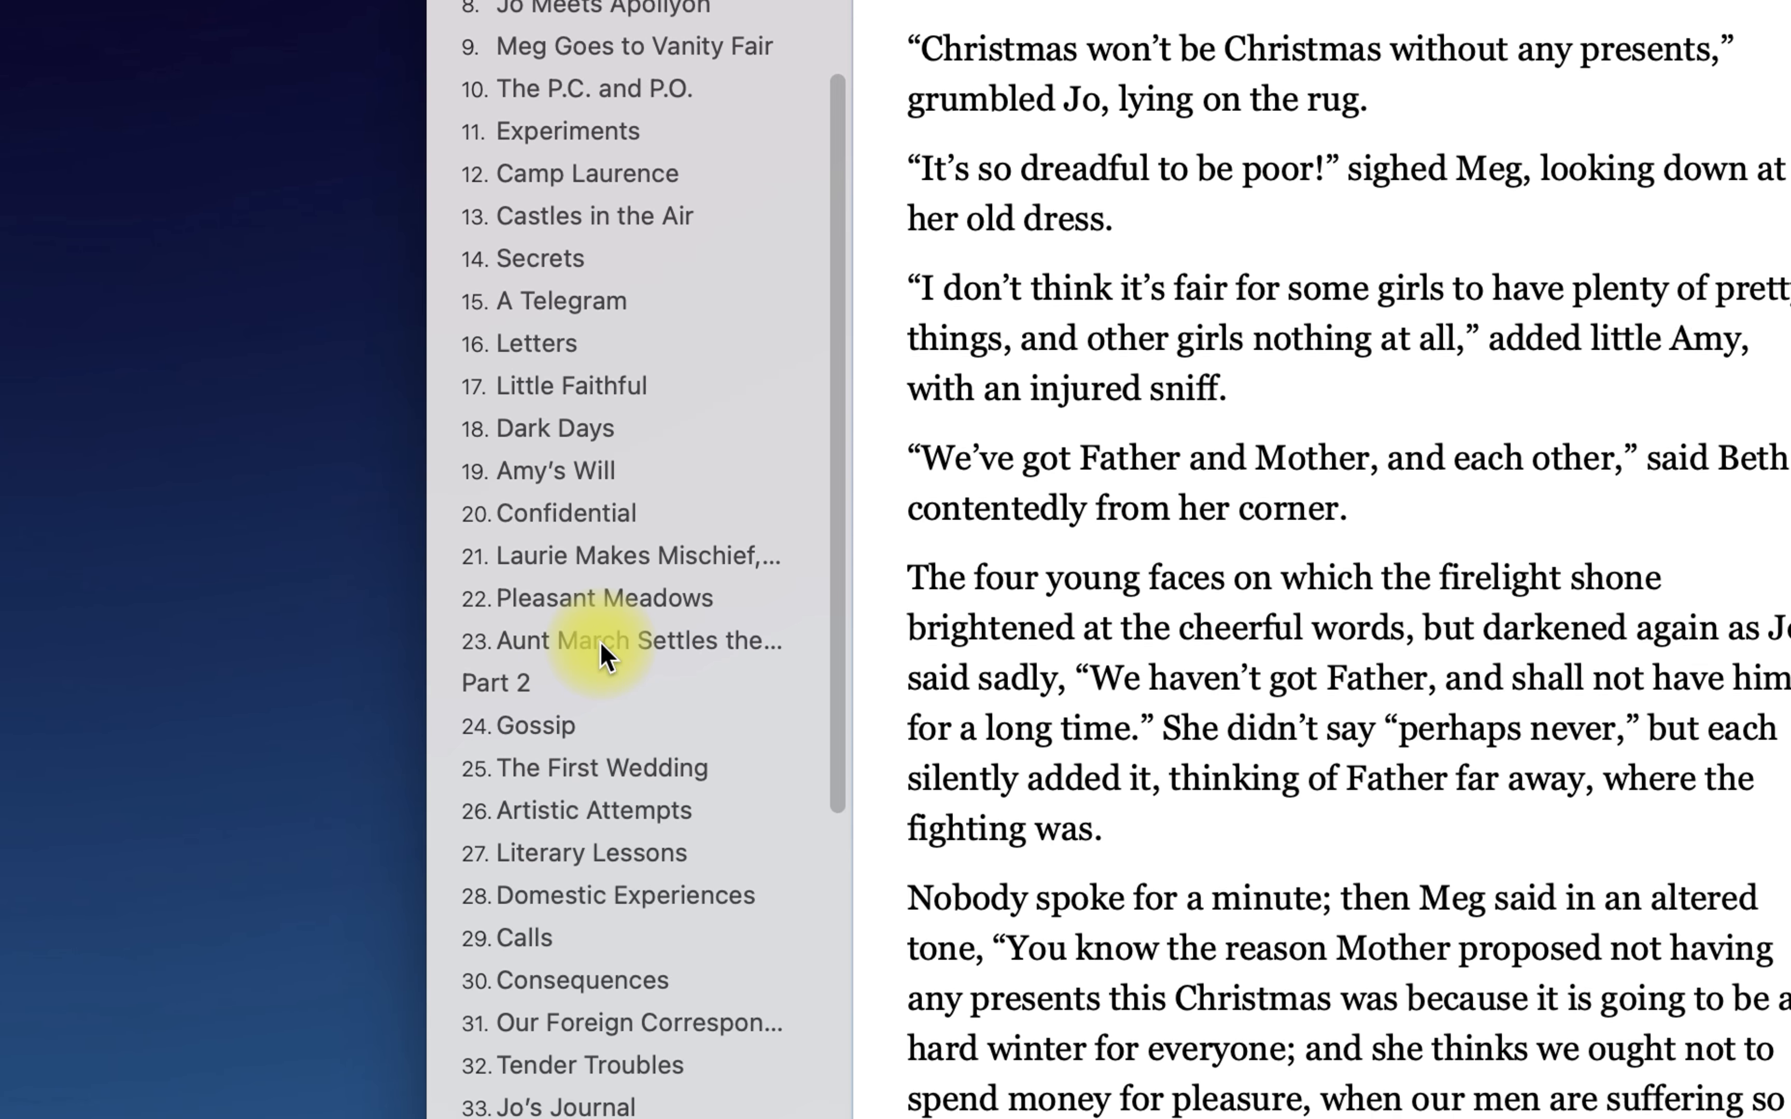
left_click(602, 642, "shift")
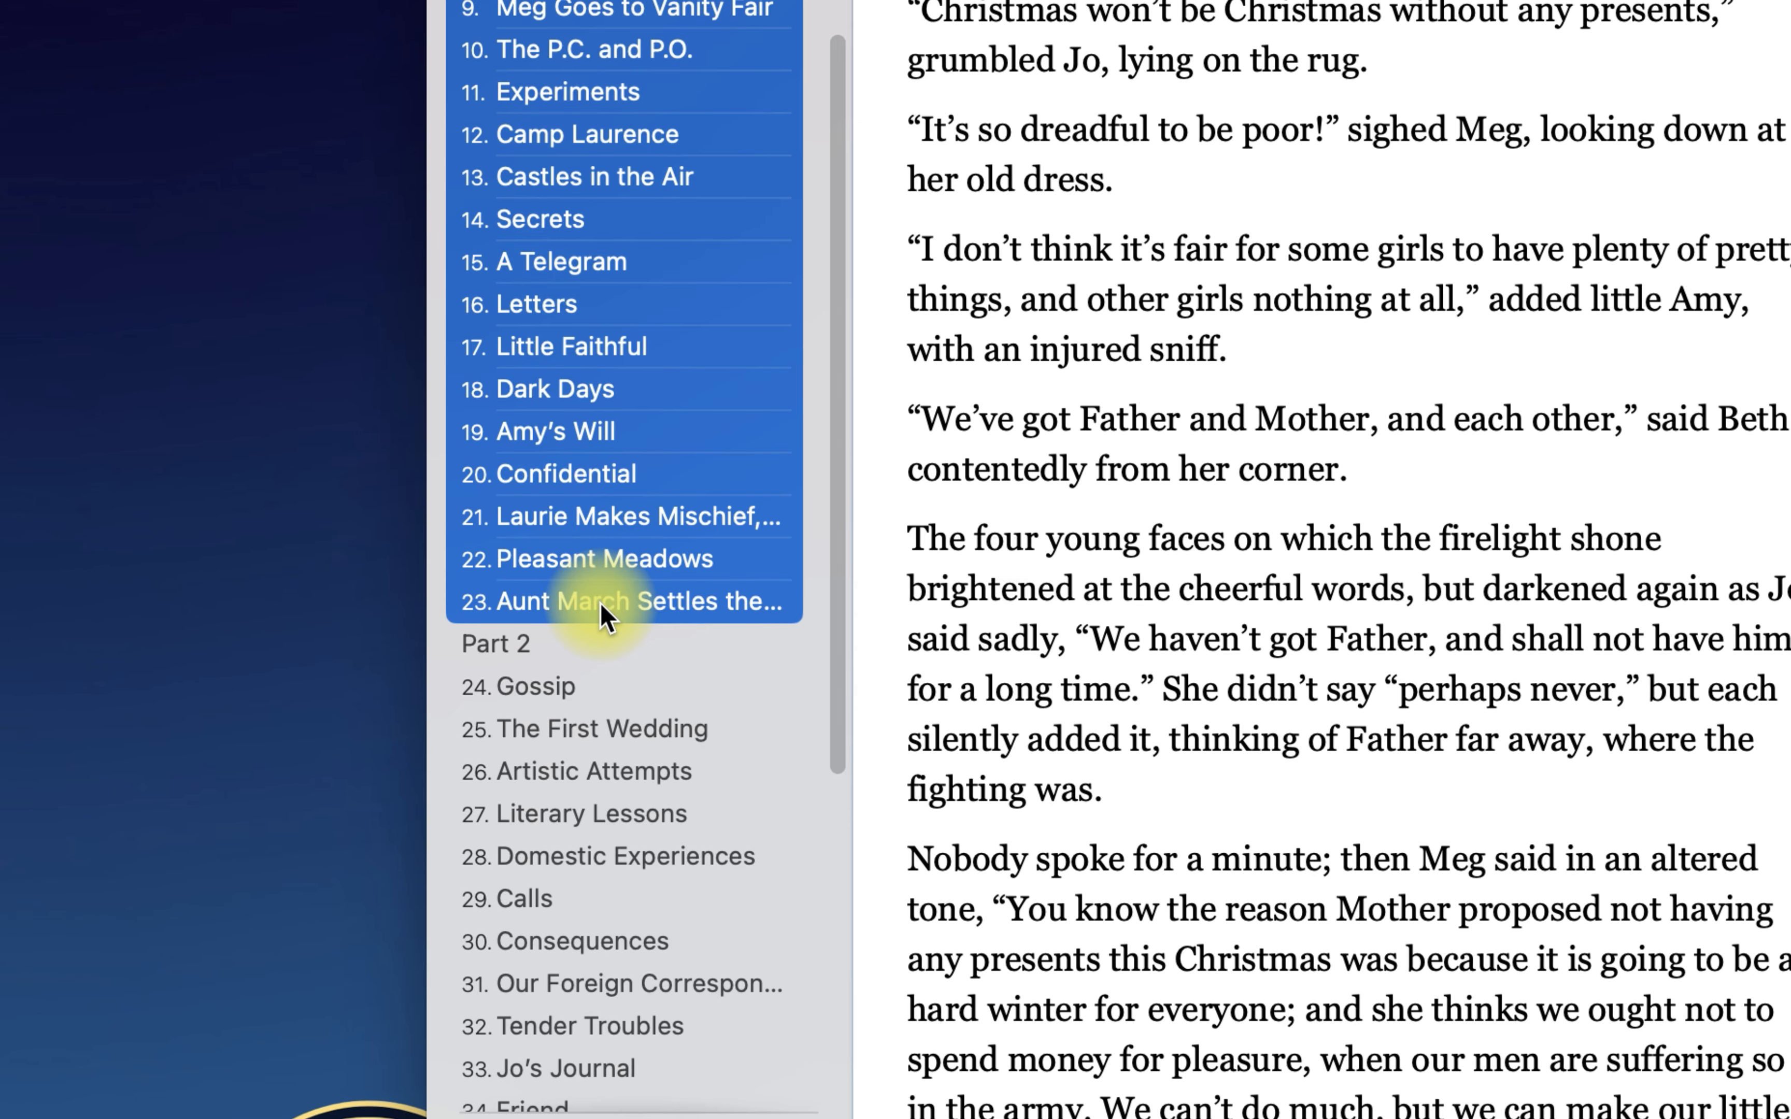
right_click(637, 560)
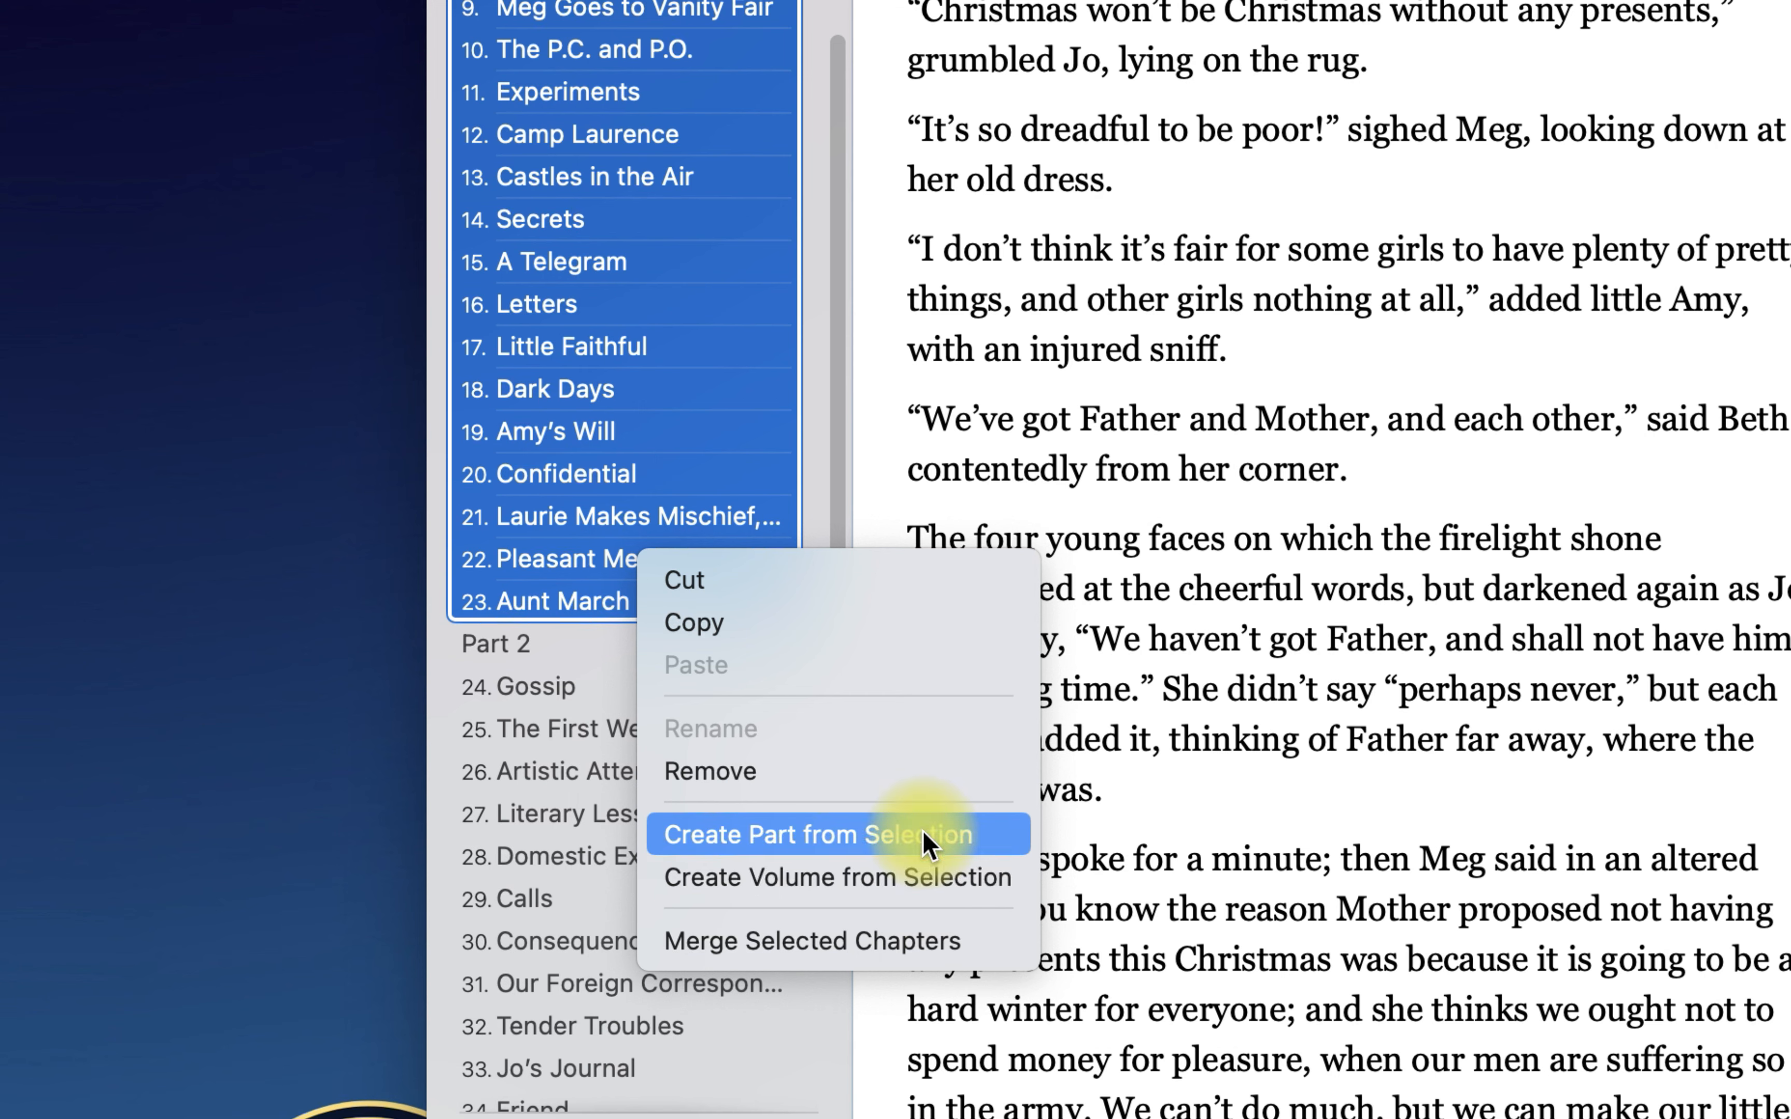
left_click(892, 839)
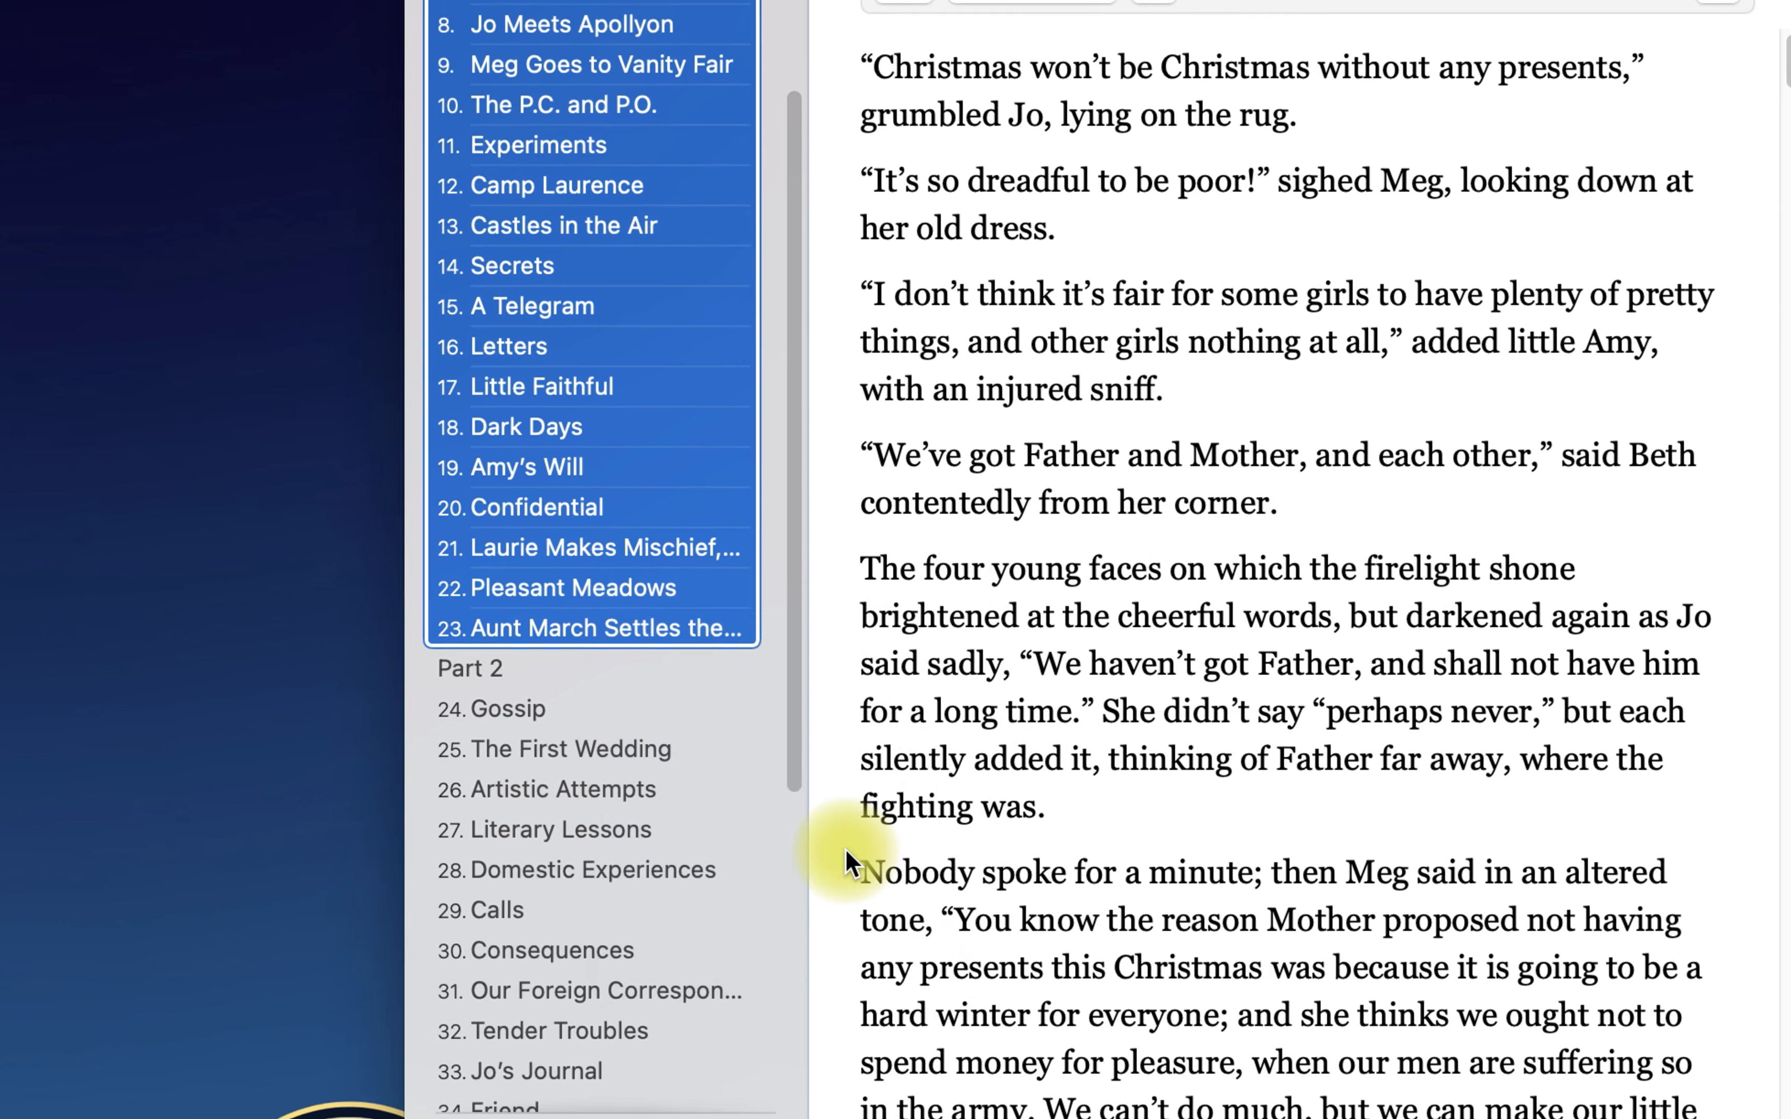
Step: Try removing the old Part 1 chapter above the new Part I, and undo the removal
left_click(491, 150)
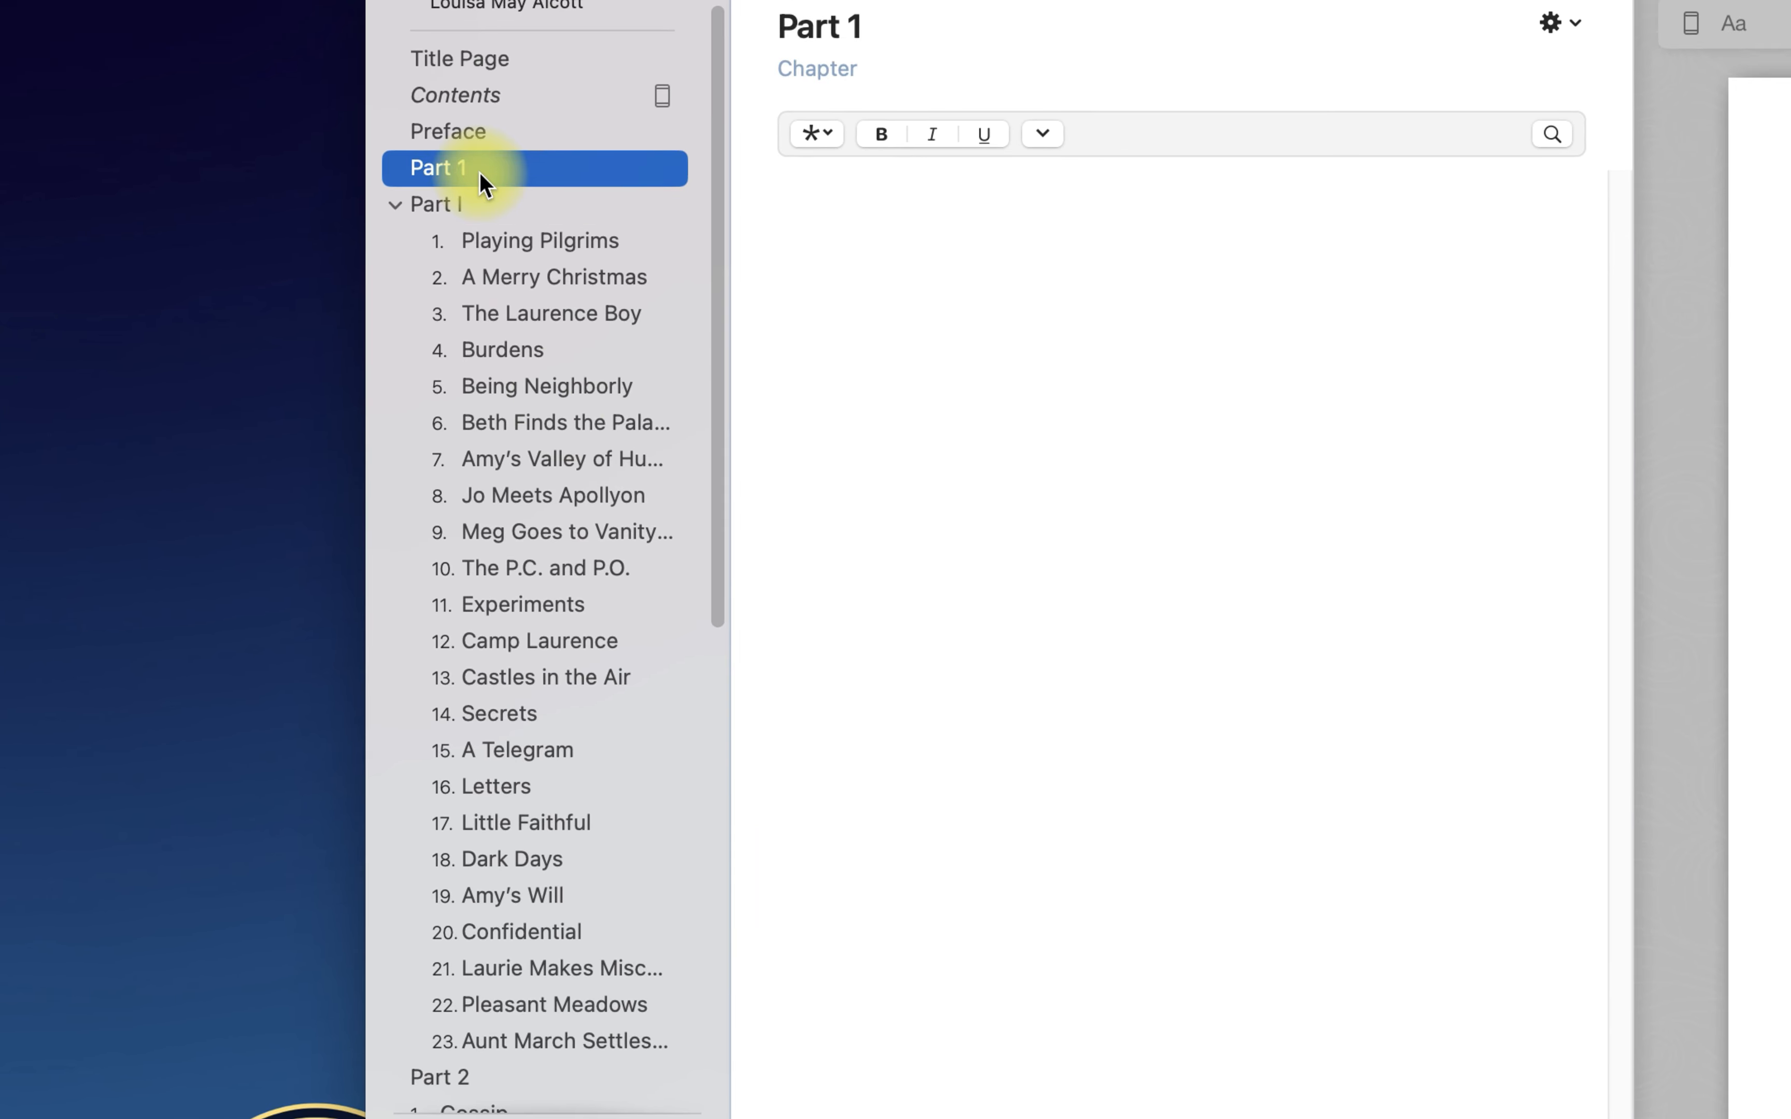
right_click(483, 181)
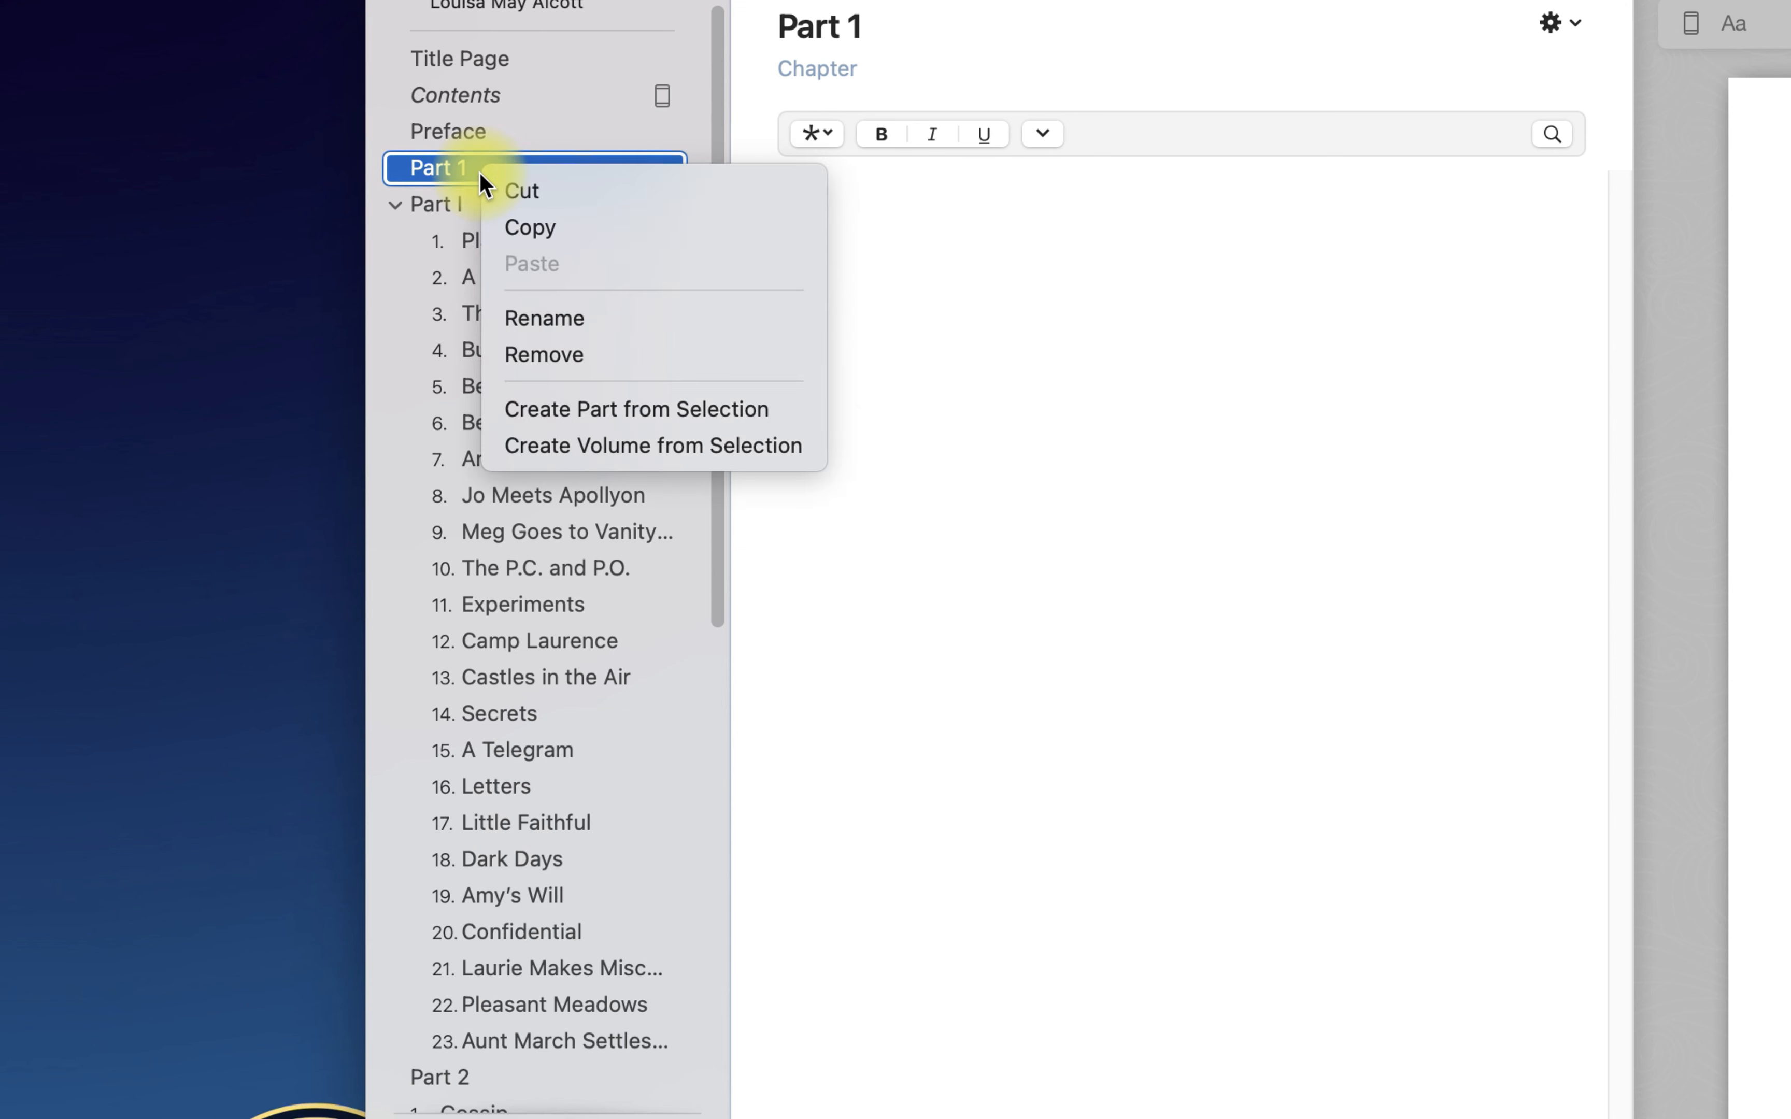
left_click(624, 360)
key("super+z")
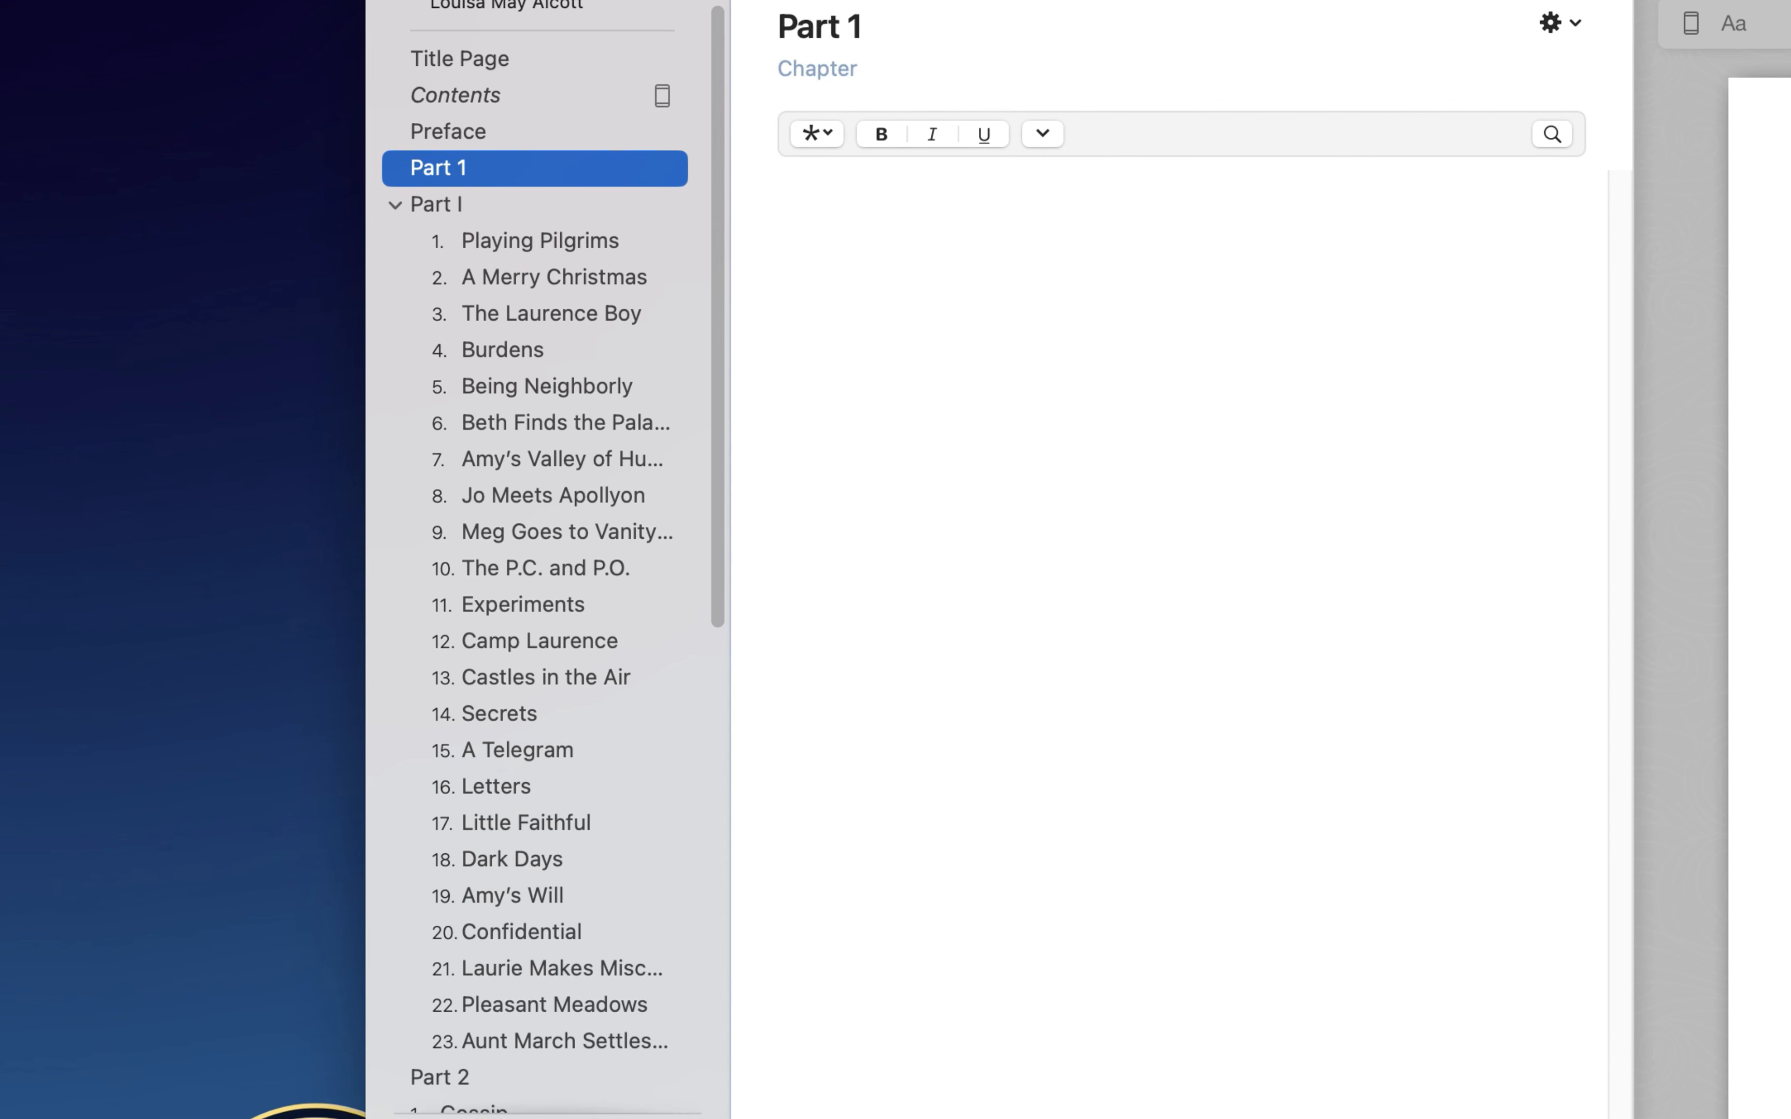
Step: Remove the old Part 1 chapter from the outline
left_click(463, 970)
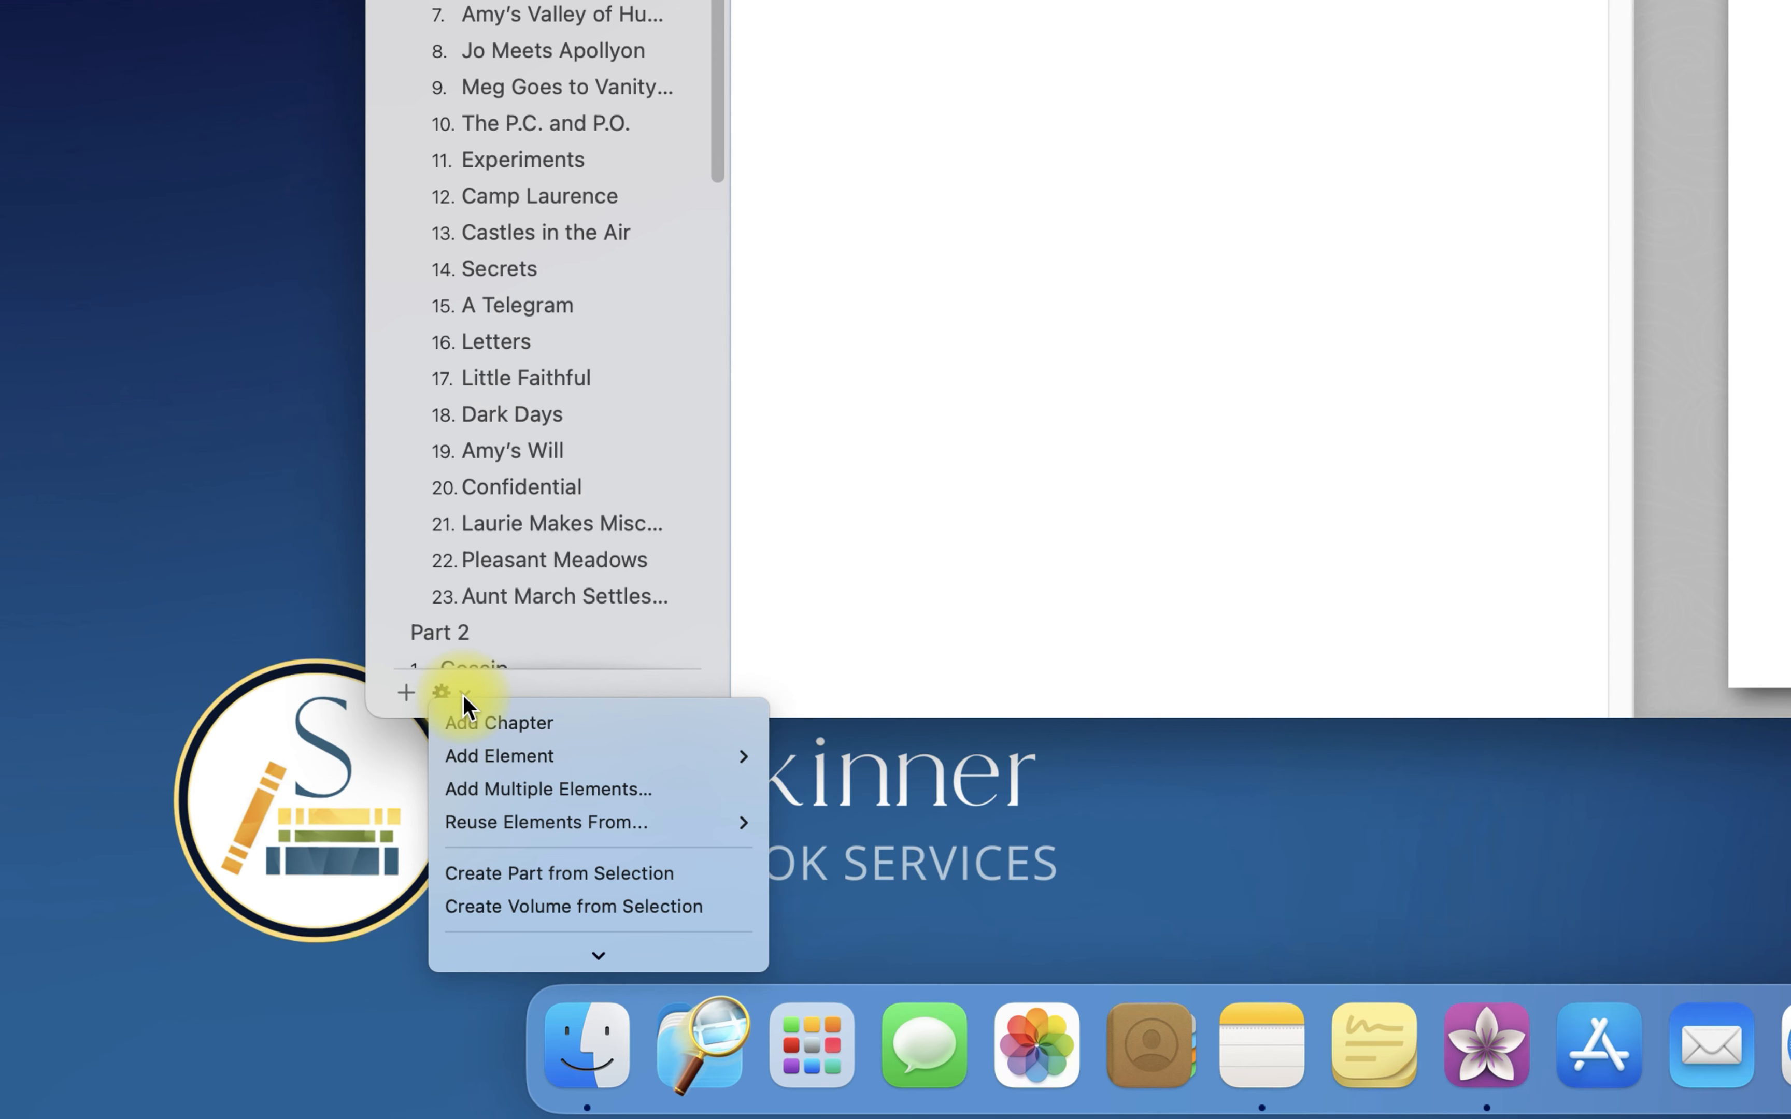
scroll(591, 852, "down", 3)
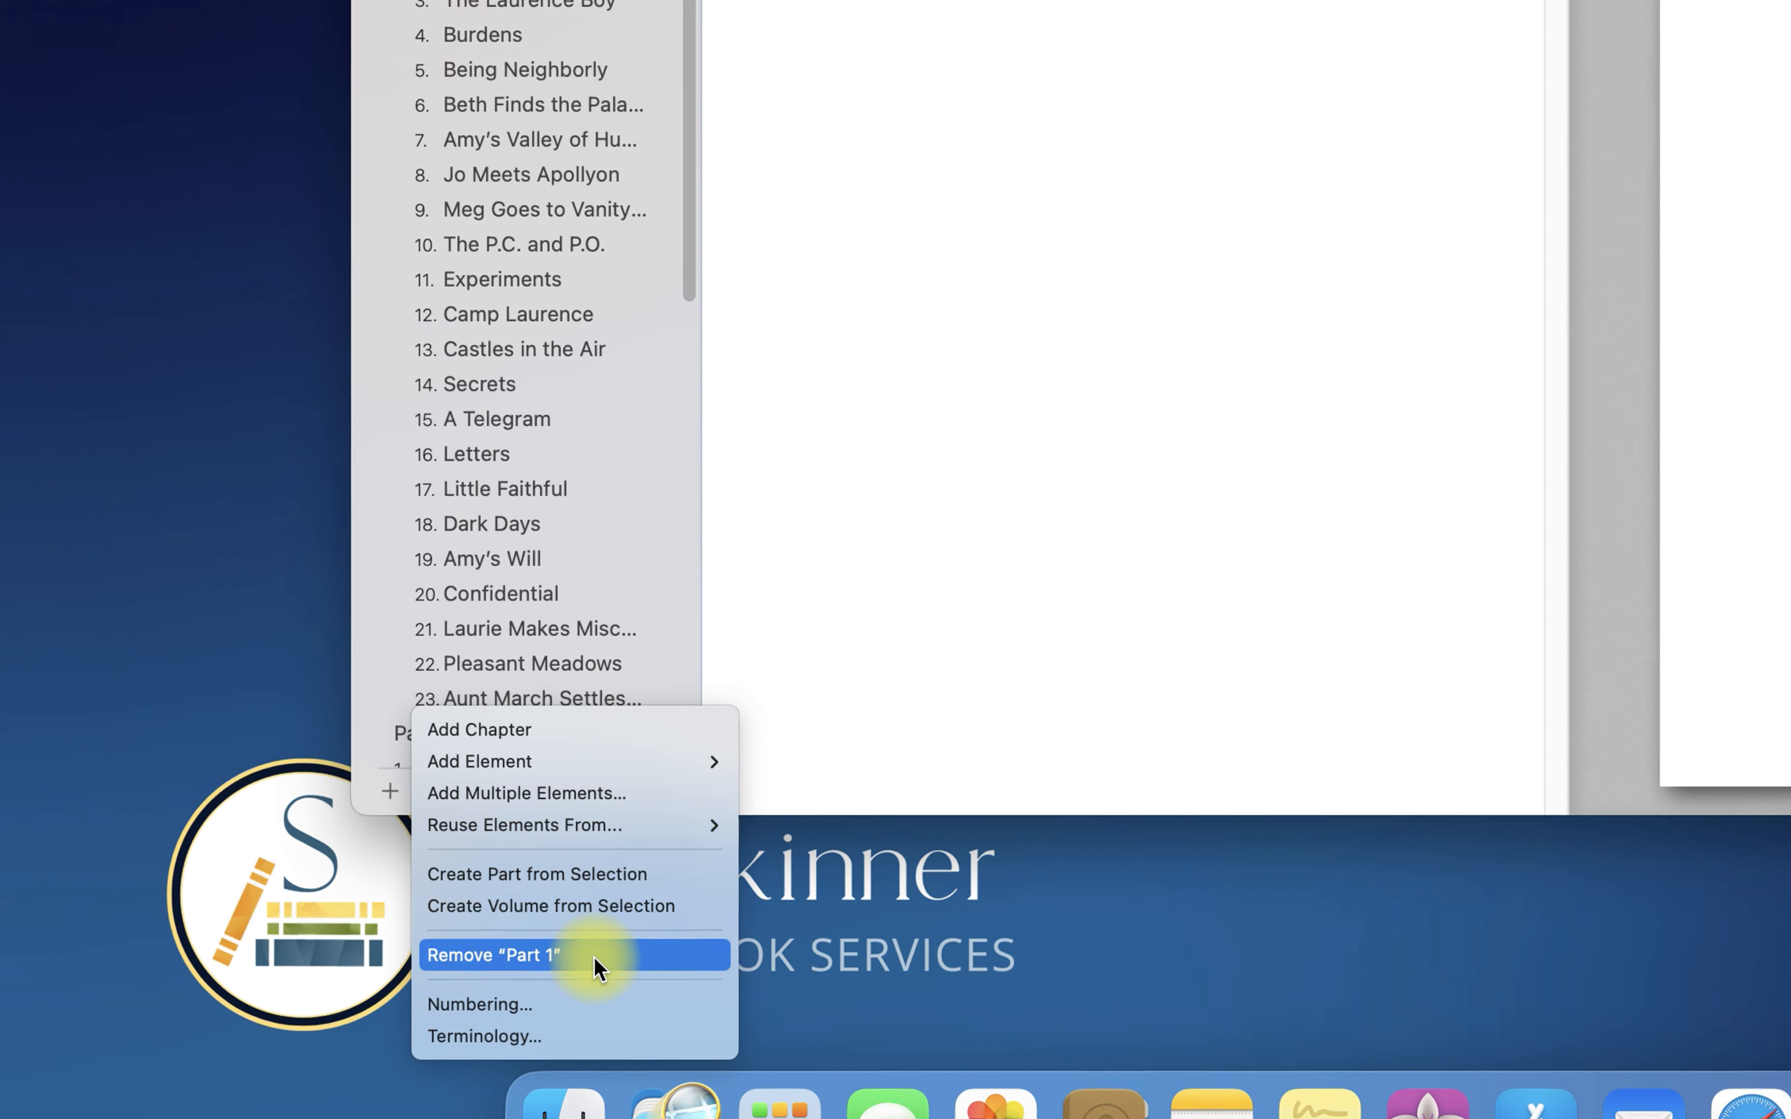
left_click(621, 866)
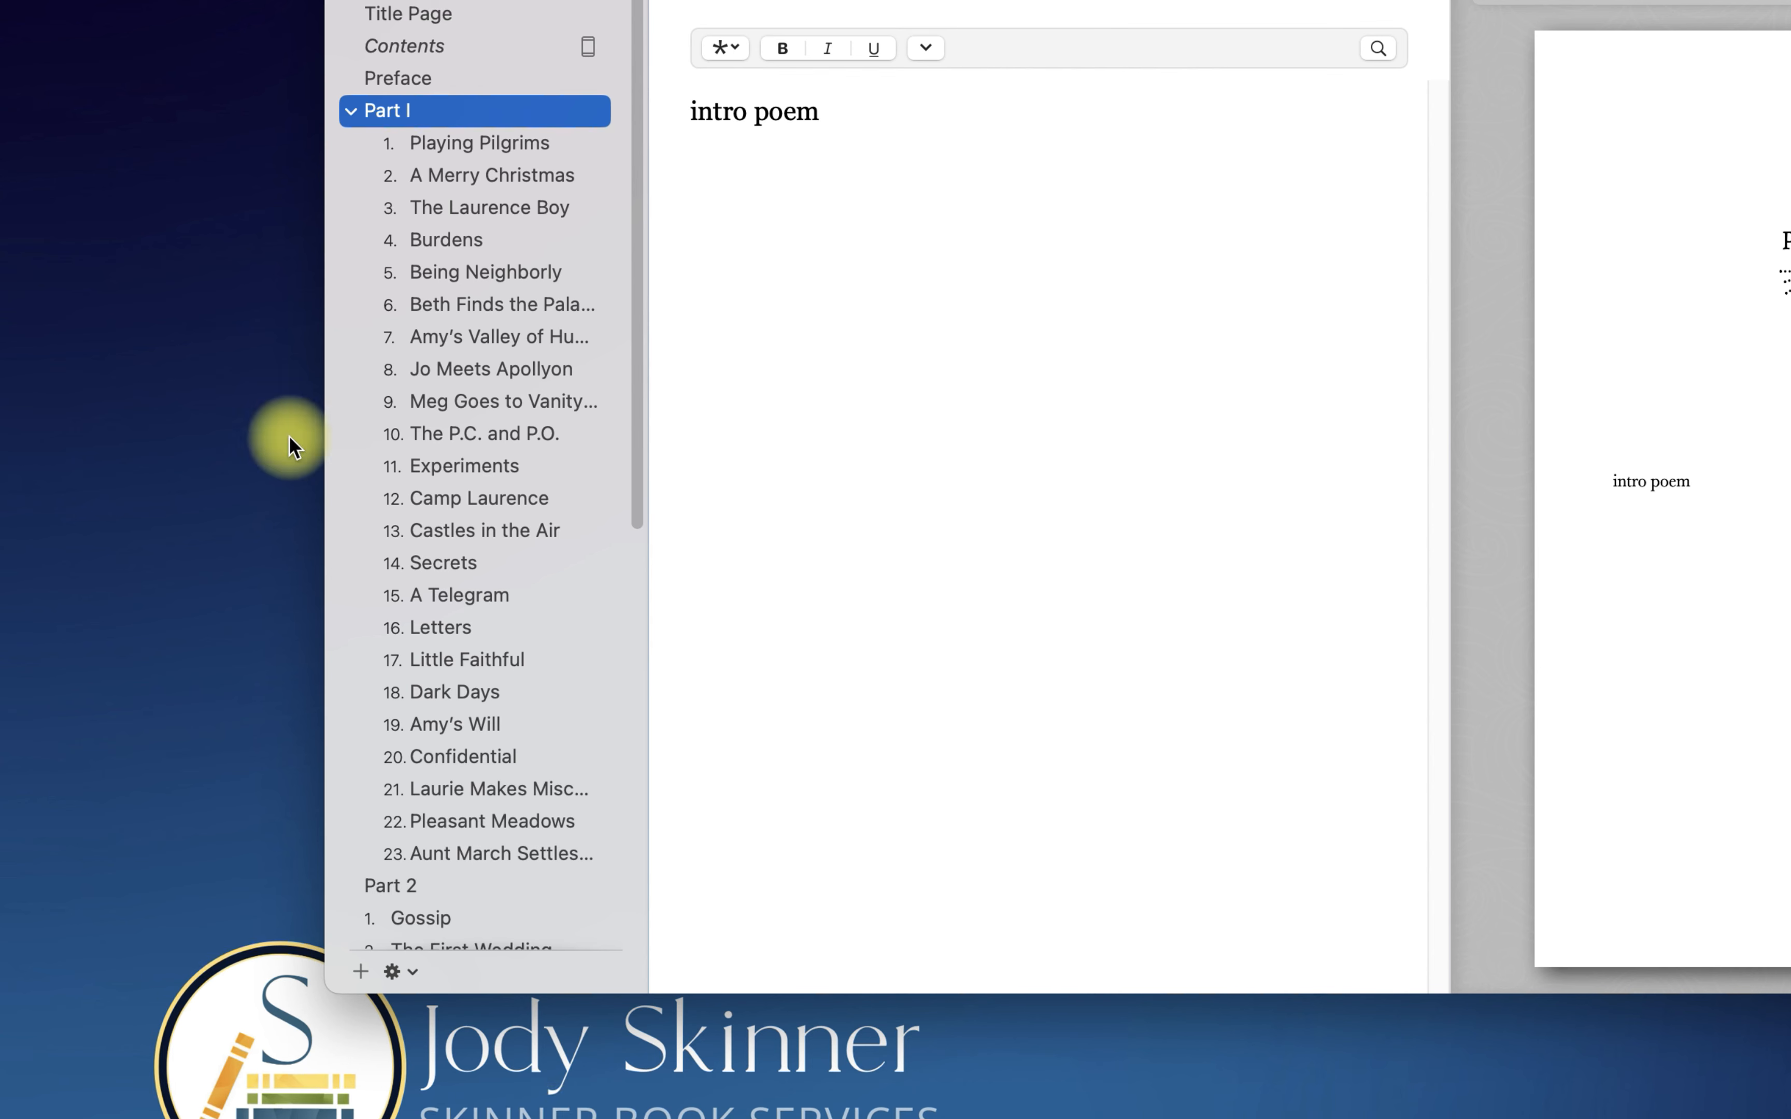
Step: Collapse Part I and create a part from the Part 2 chapter and all chapters from Gossip through Harvest Time
left_click(355, 112)
key("Down")
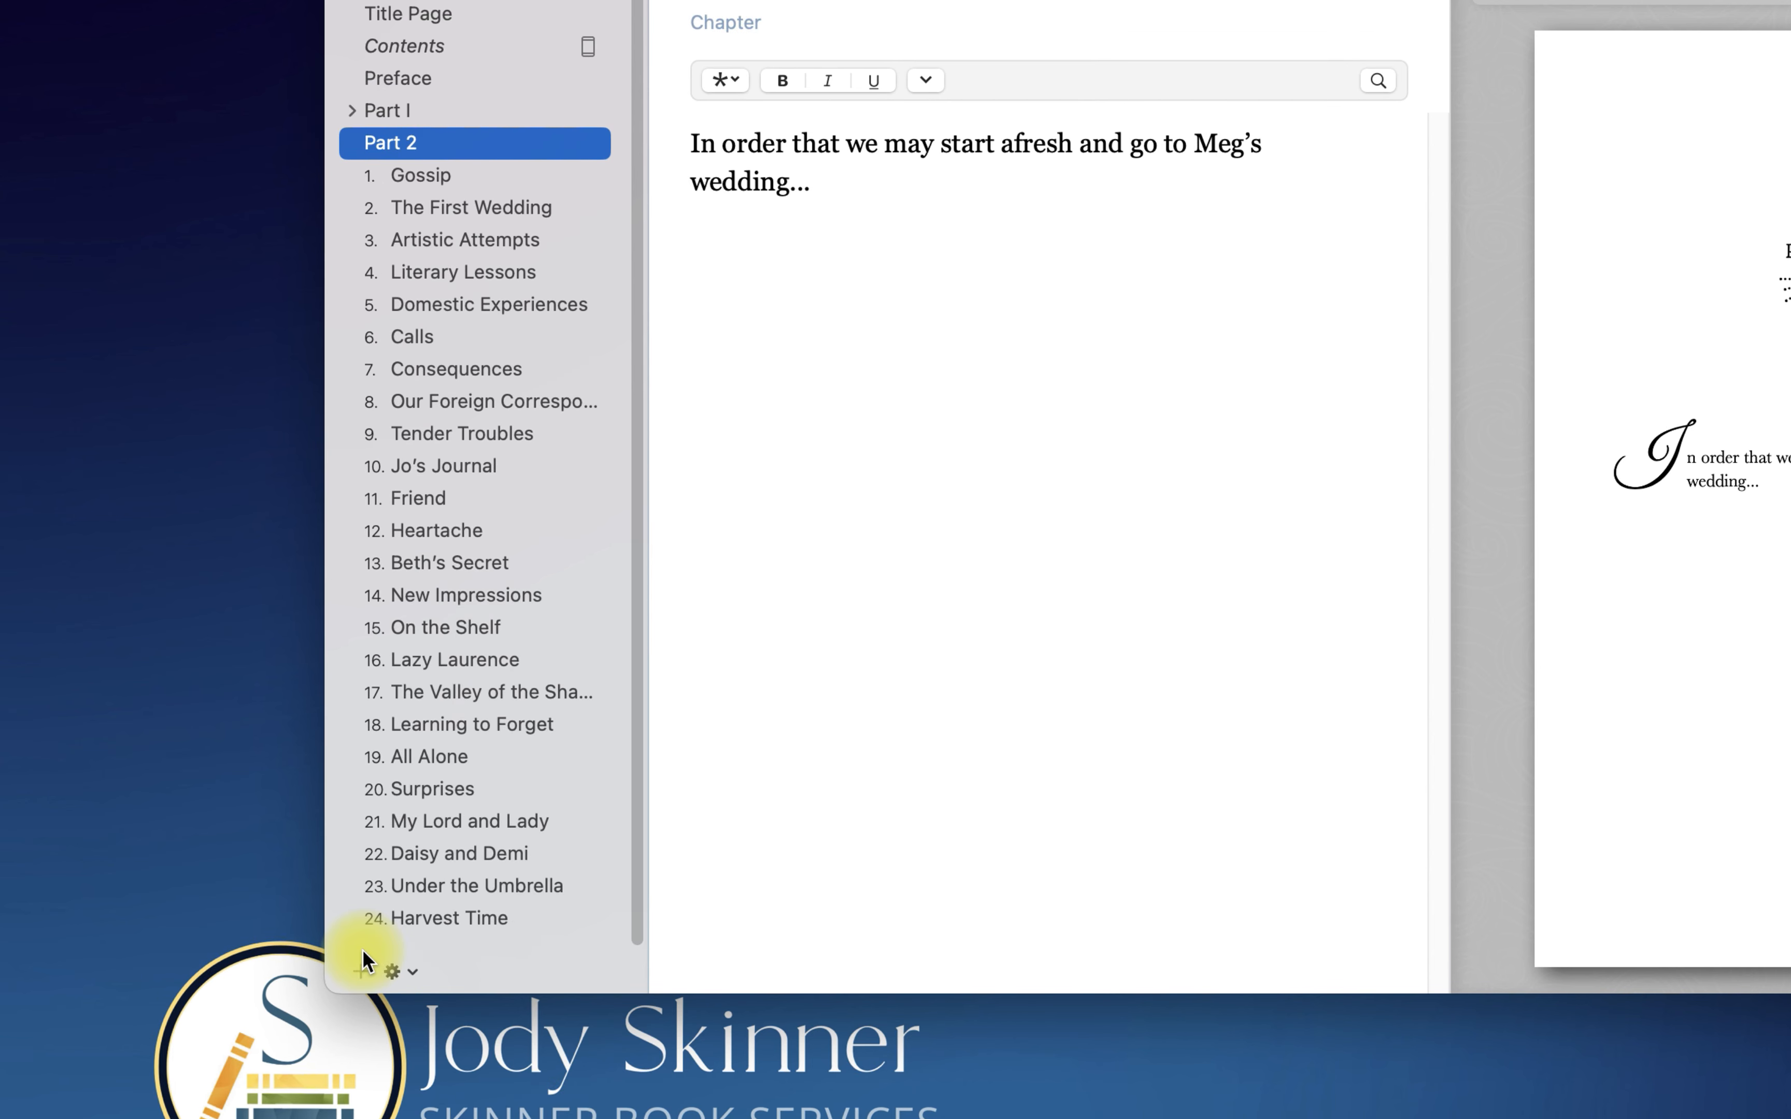
left_click(467, 917, "shift")
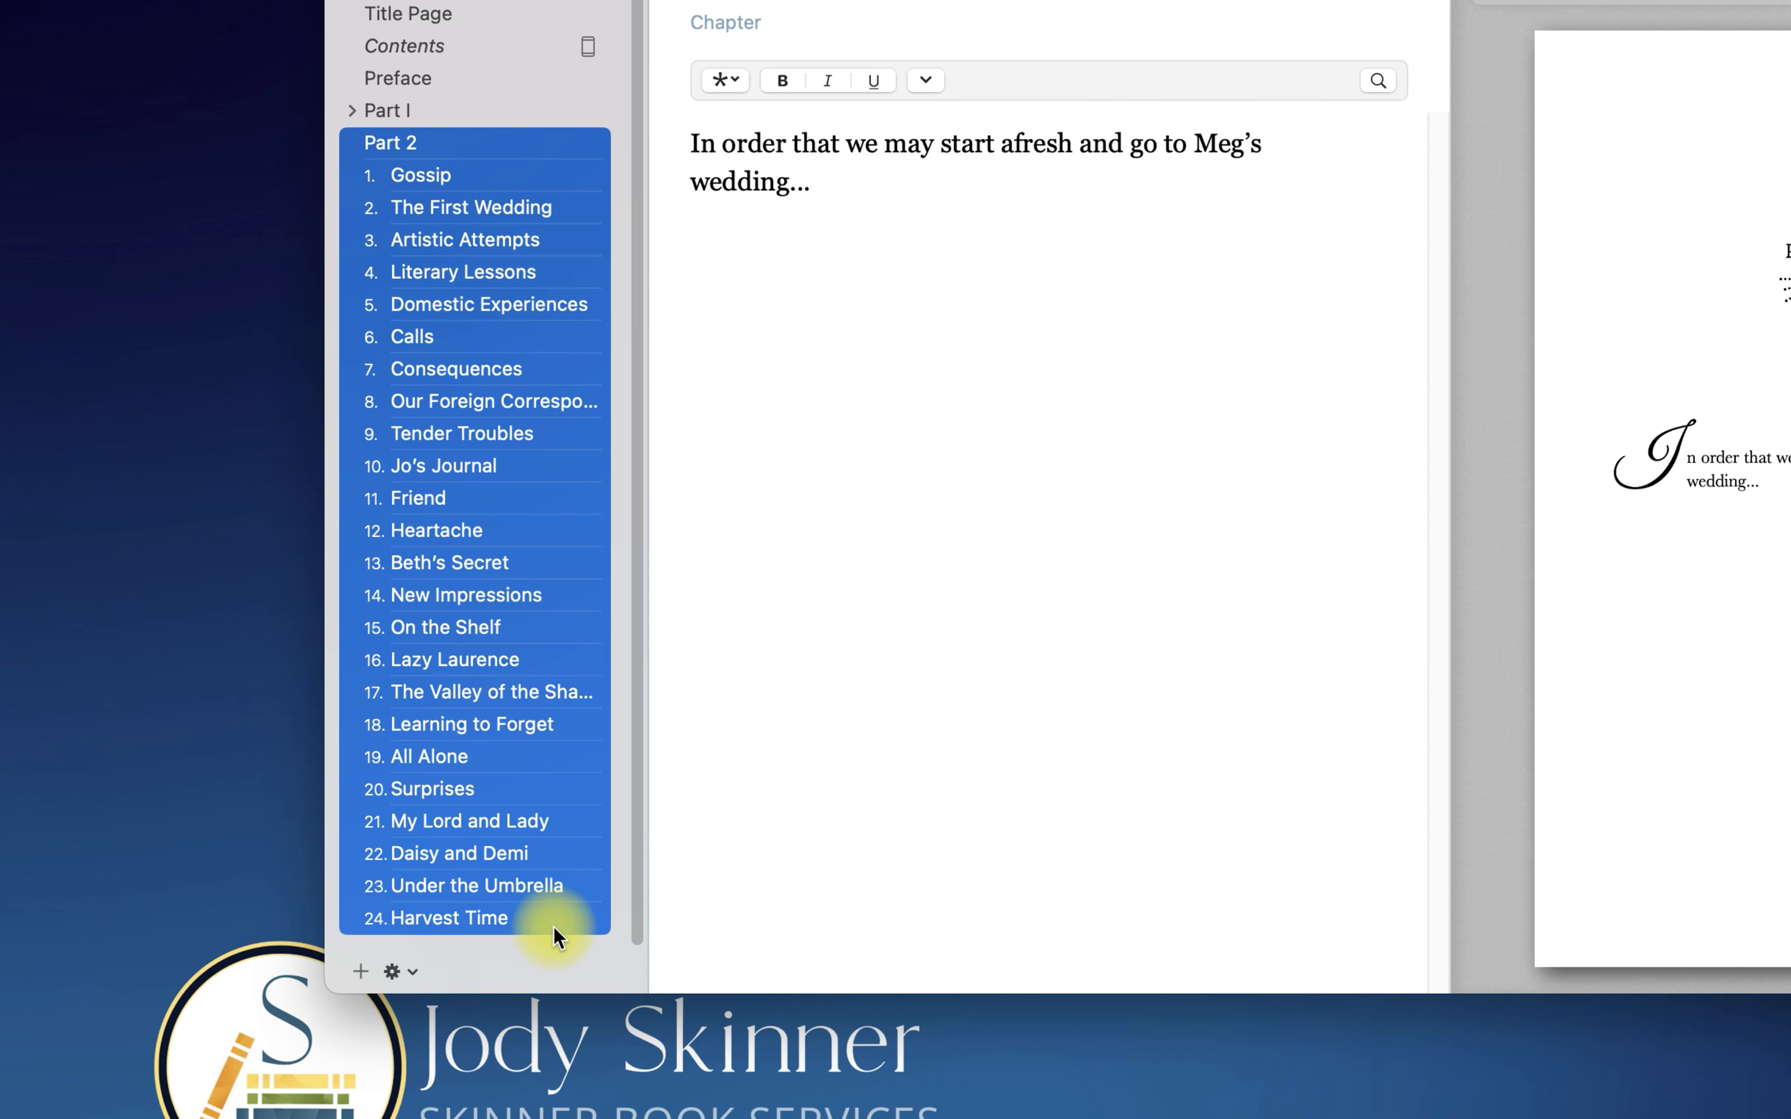
left_click(408, 971)
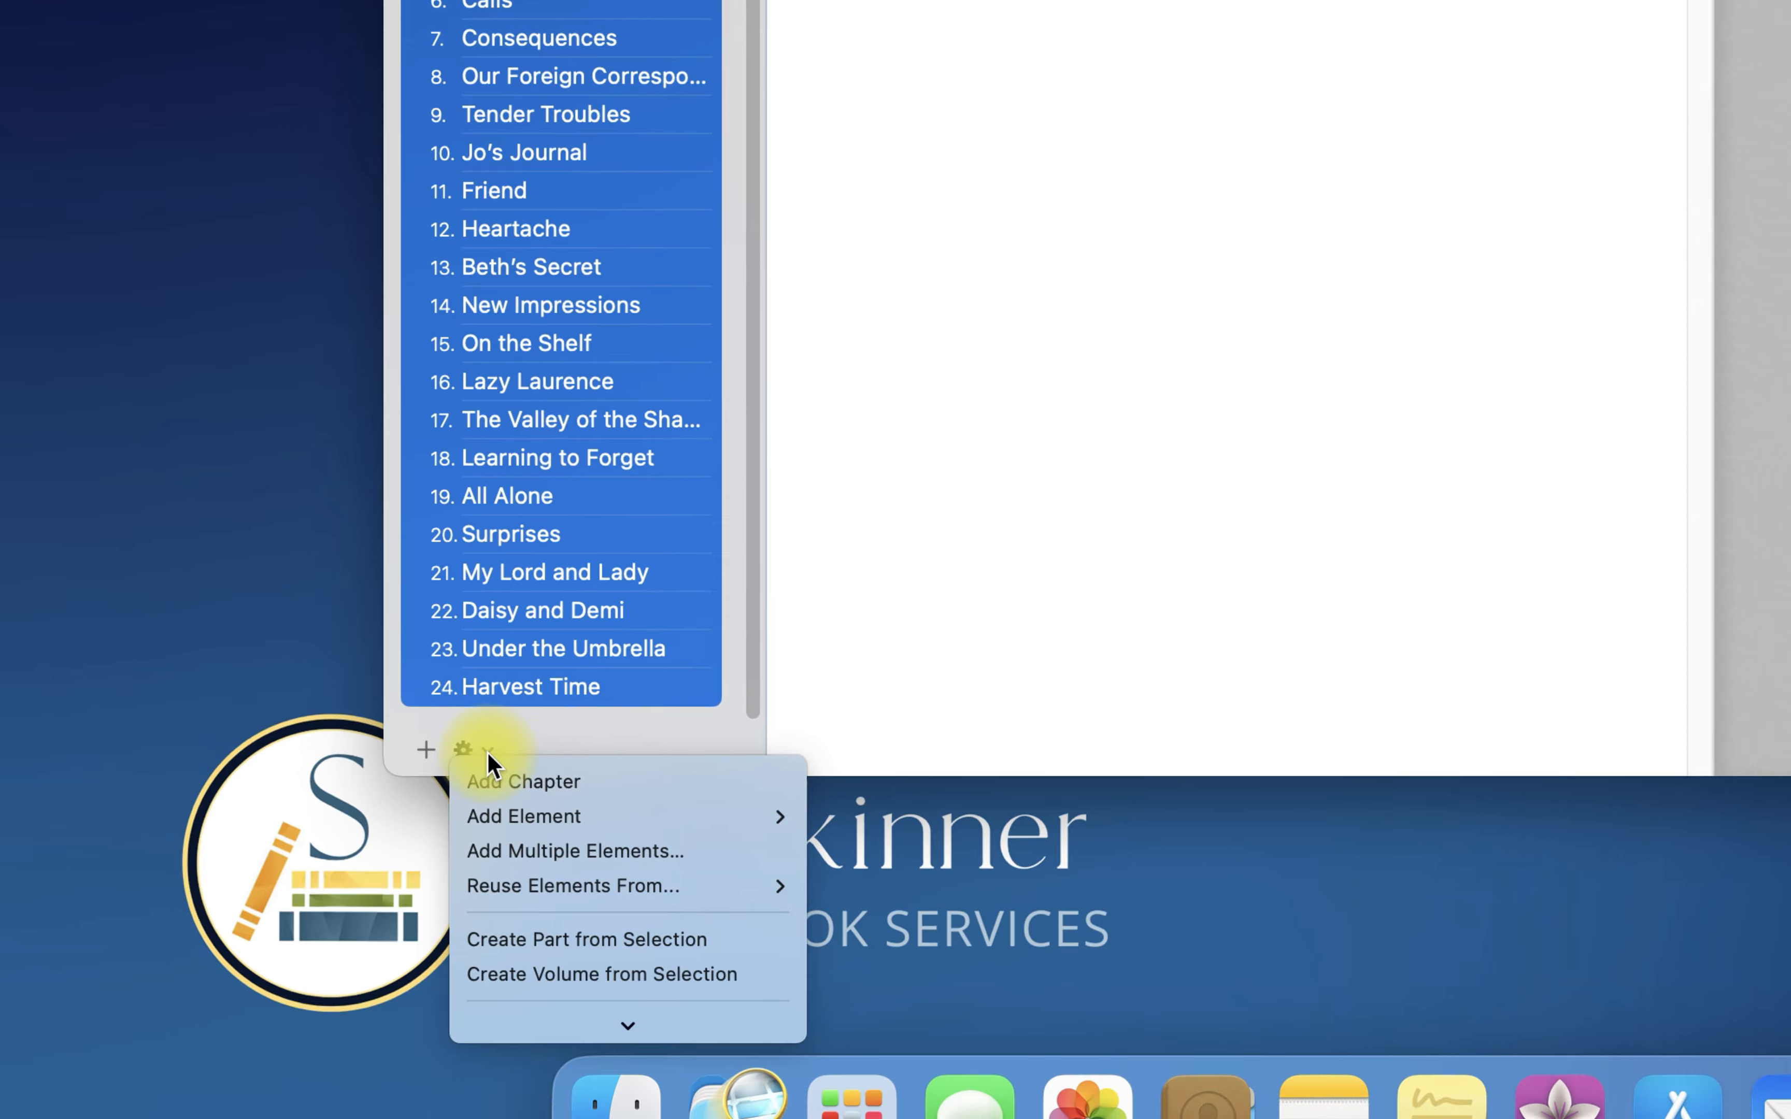
mouse_move(628, 1027)
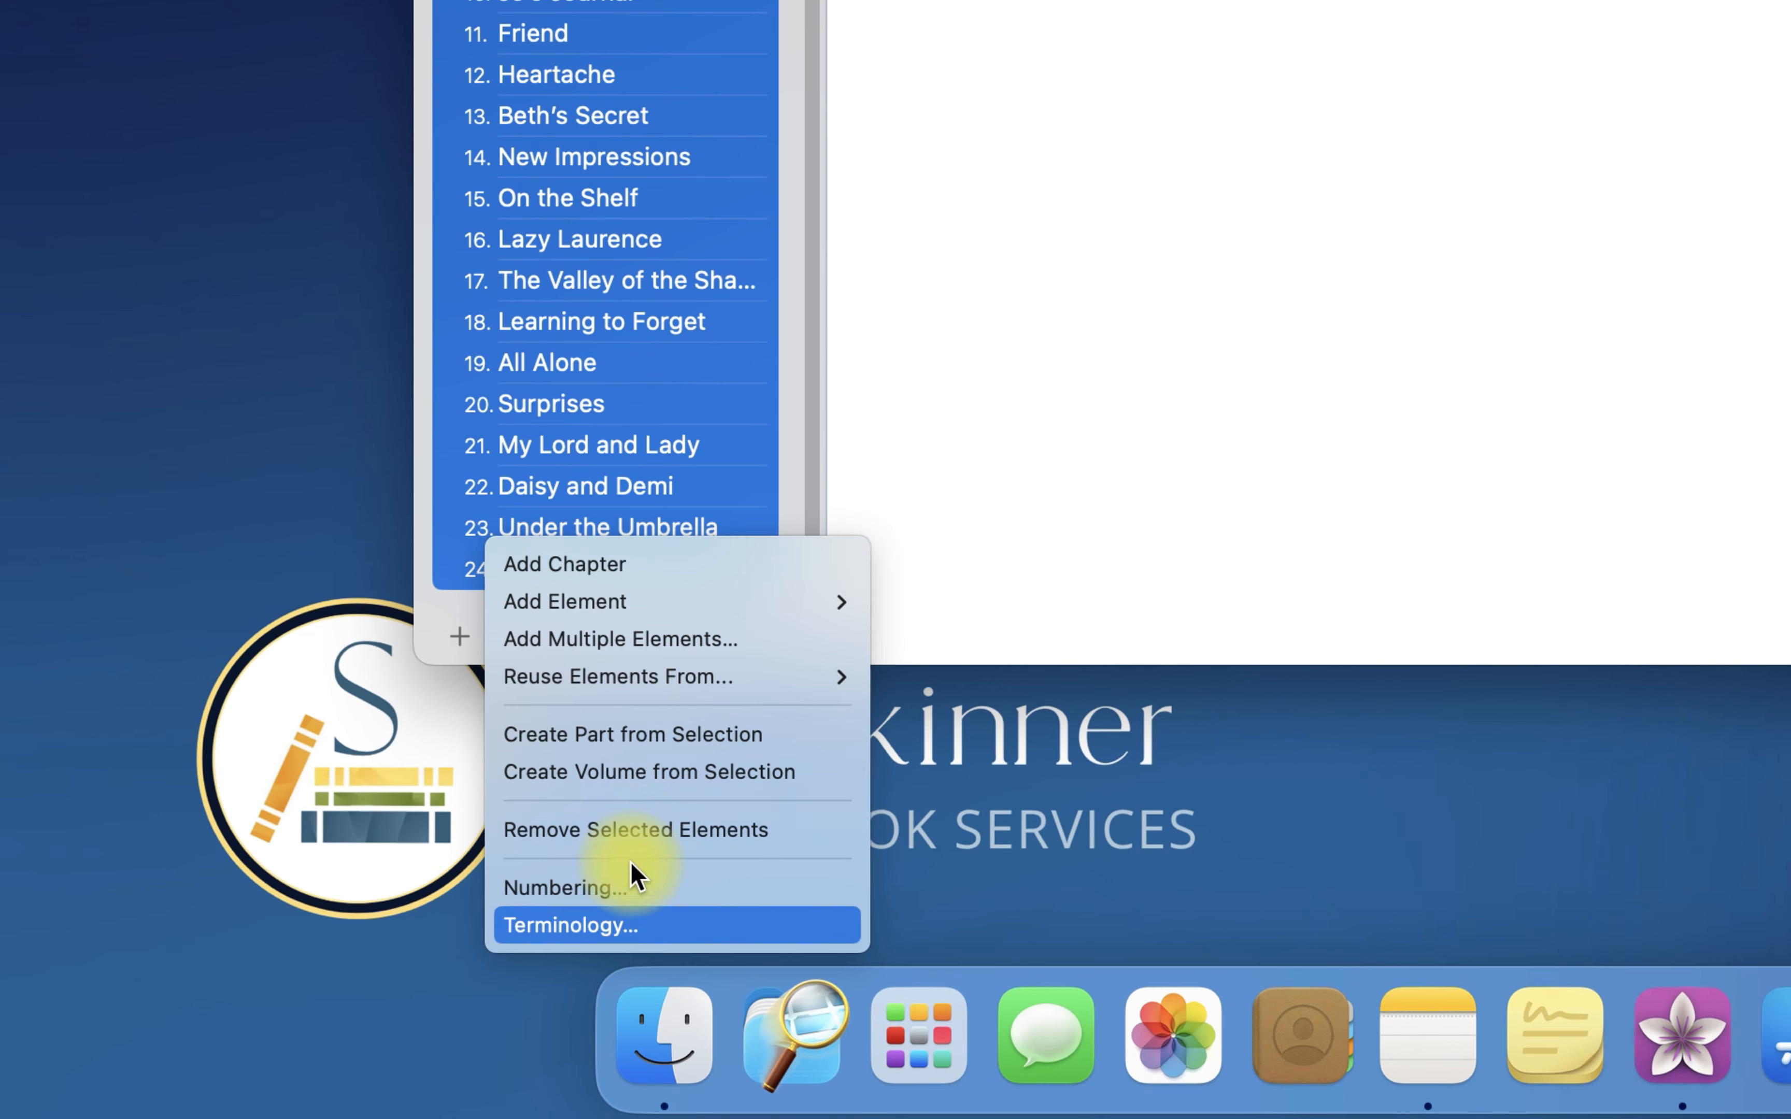
left_click(657, 759)
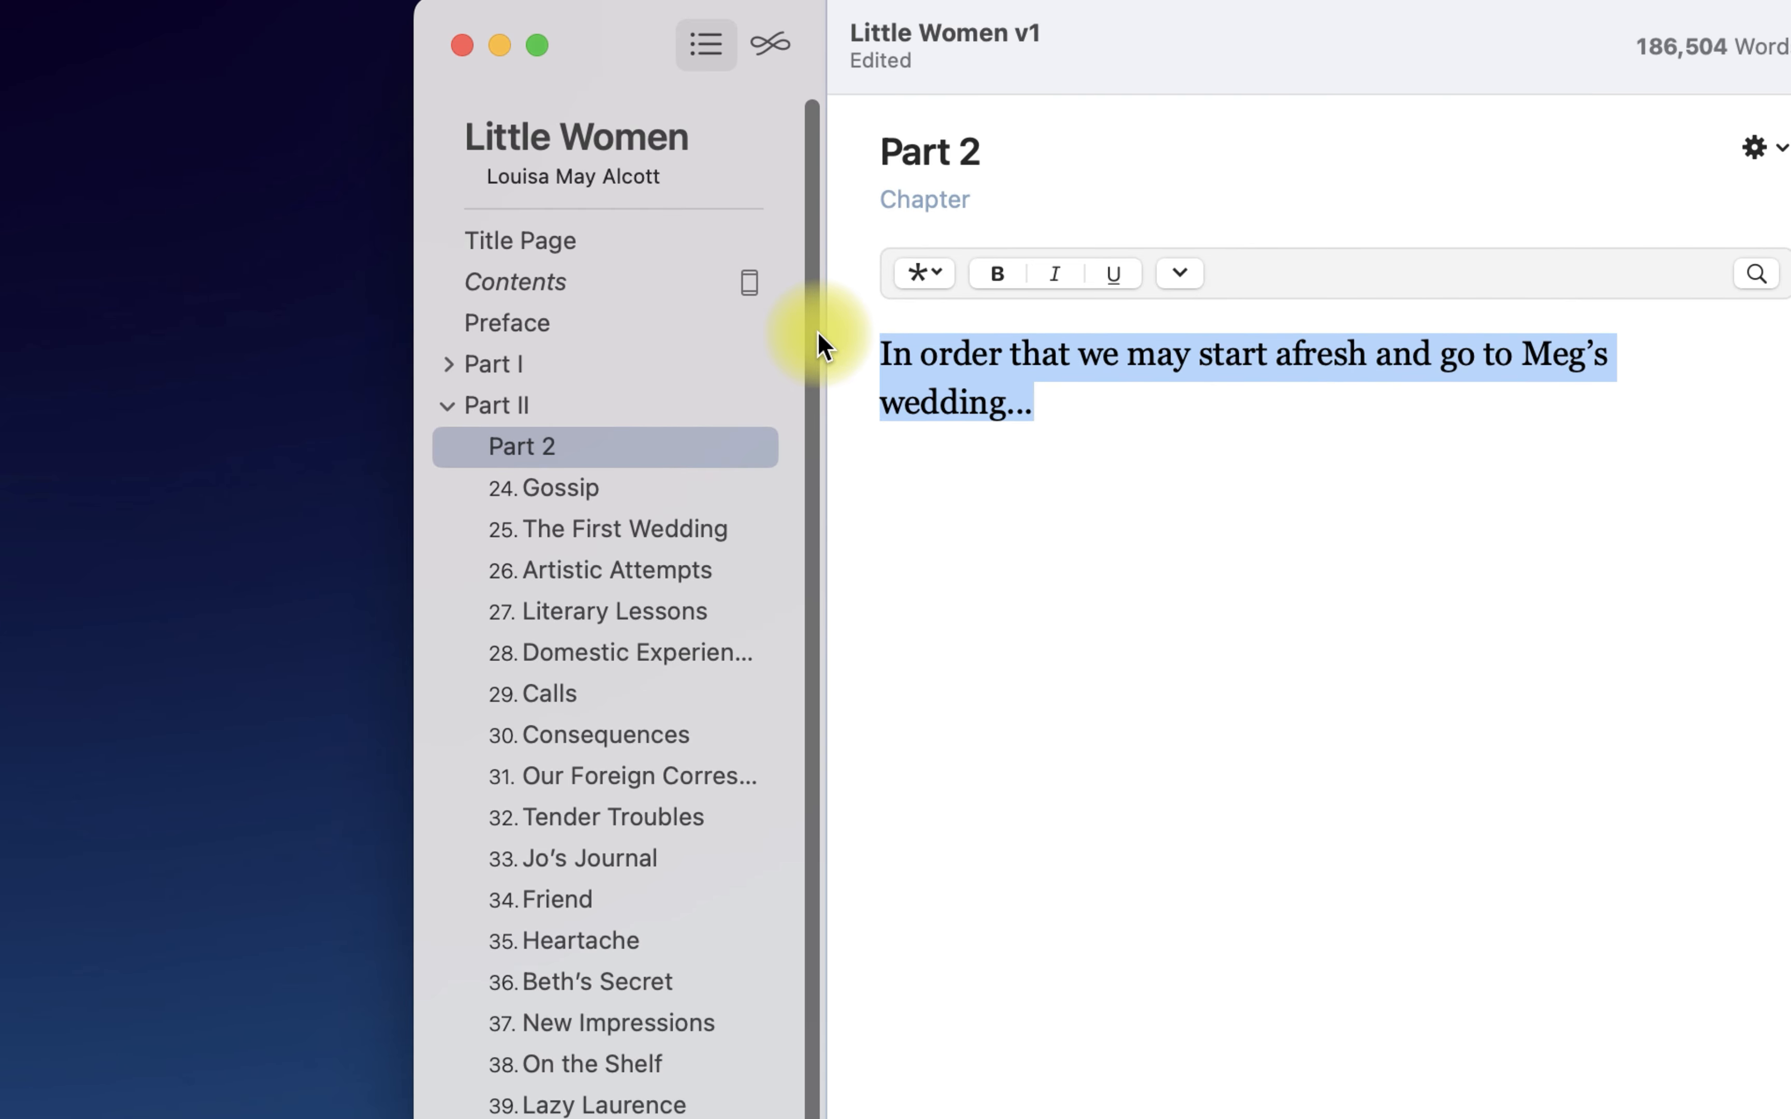
Step: Move the text "In order that we may start afresh and go to Meg’s wedding…" from the Part 2 chapter into the Part II element
key("BackSpace")
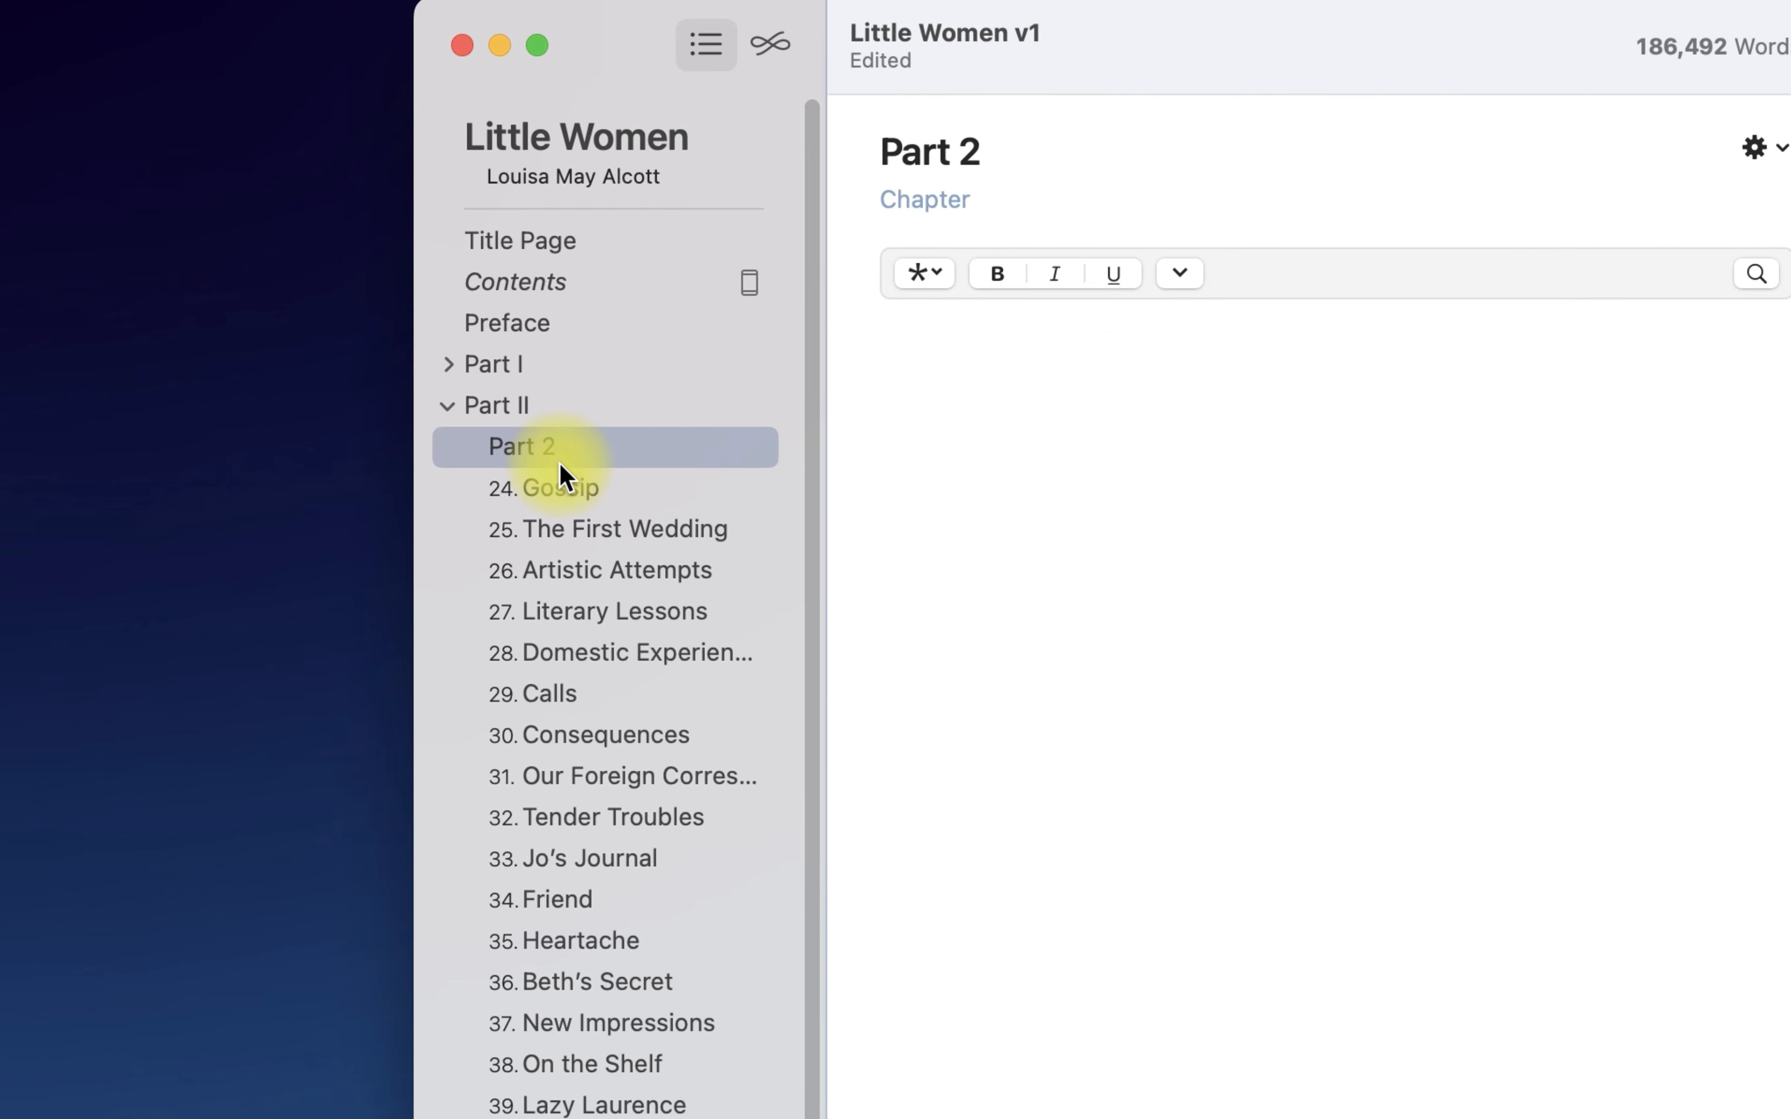
left_click(599, 409)
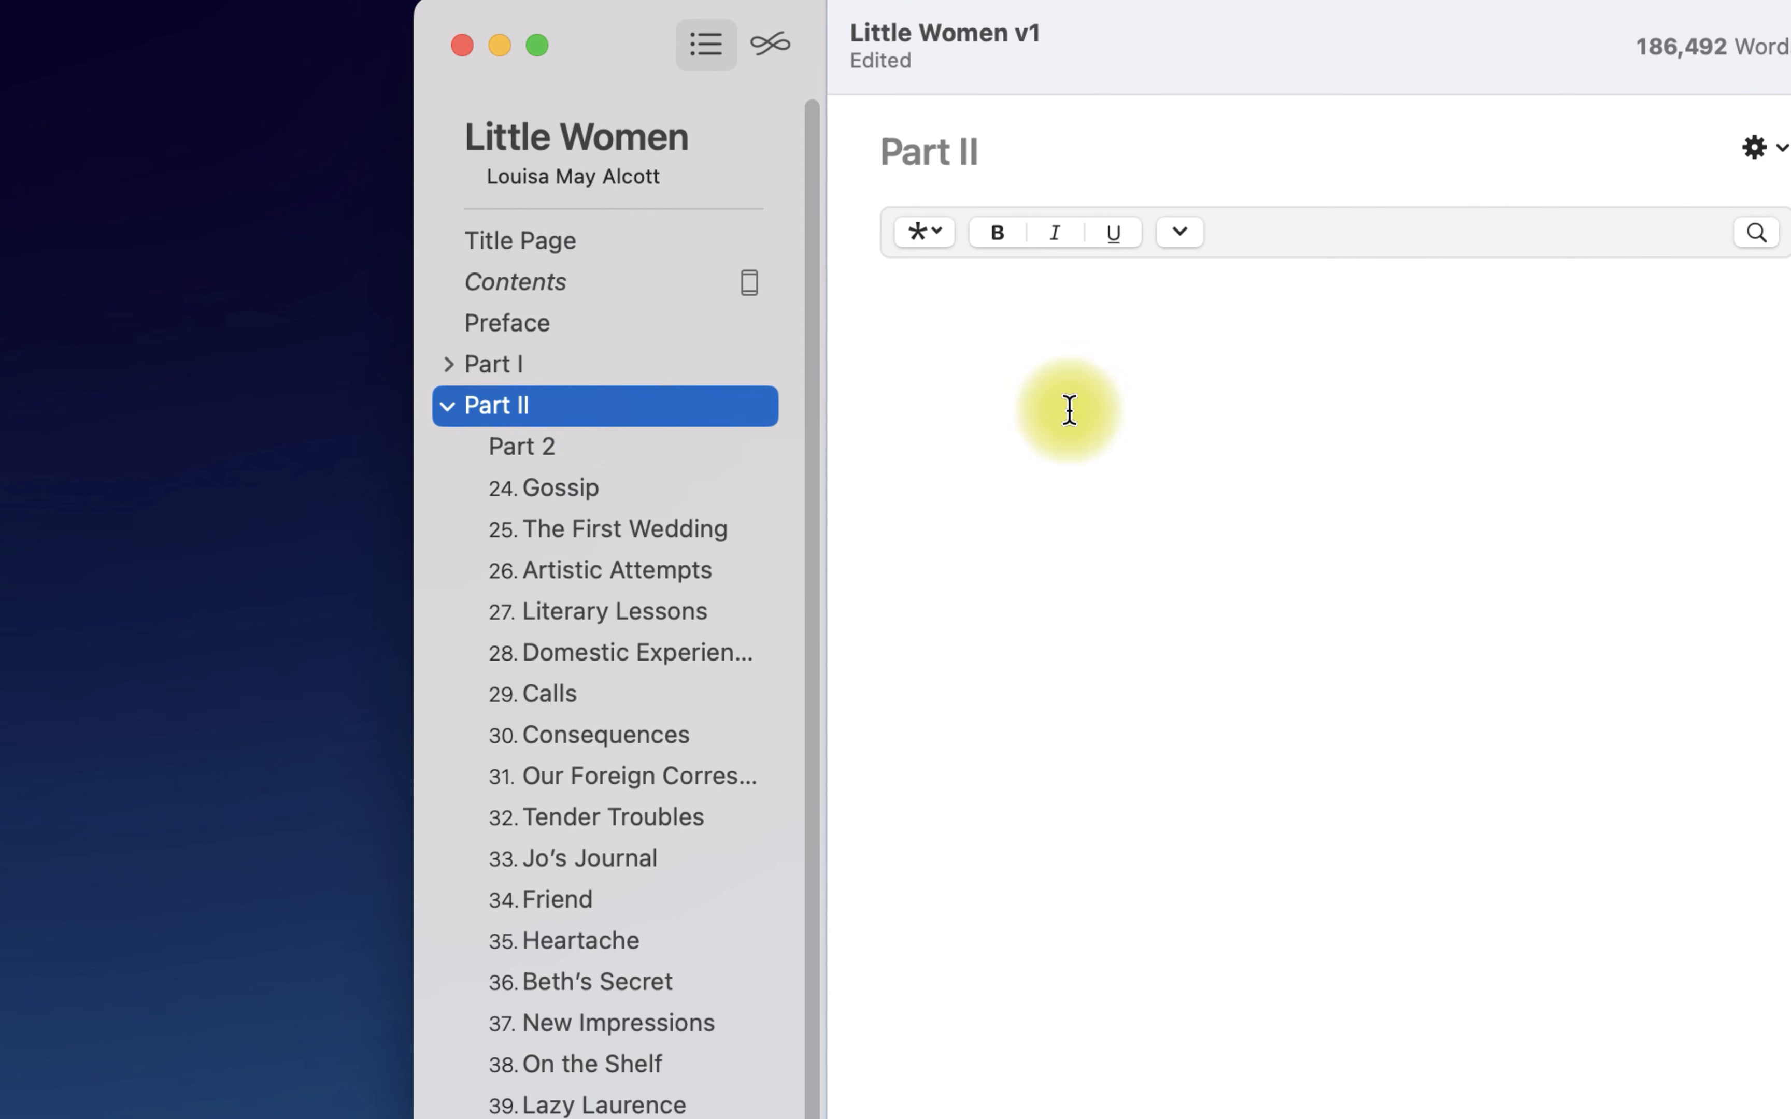
left_click(1045, 394)
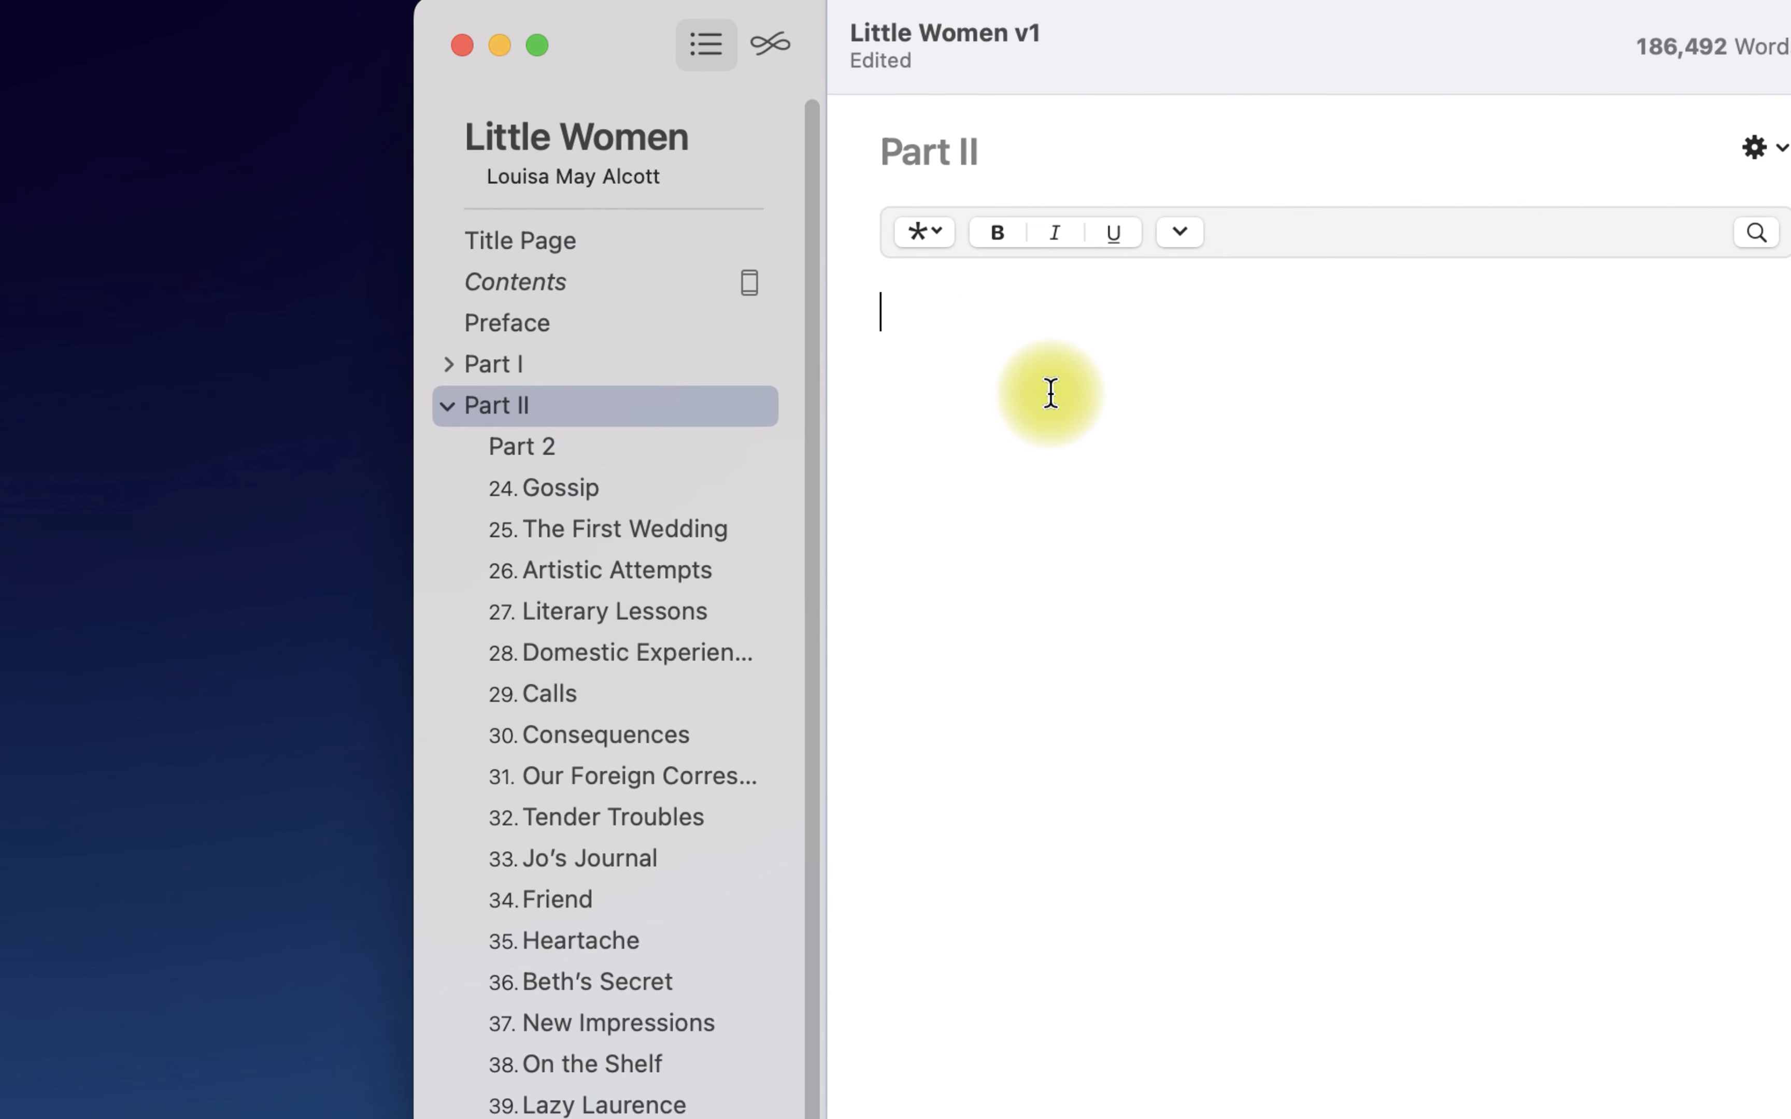
type("In order that we may start afresh and go to Meg’s wedding…")
Step: Remove the old Part 2 chapter from the Part II element in the outline
left_click(585, 453)
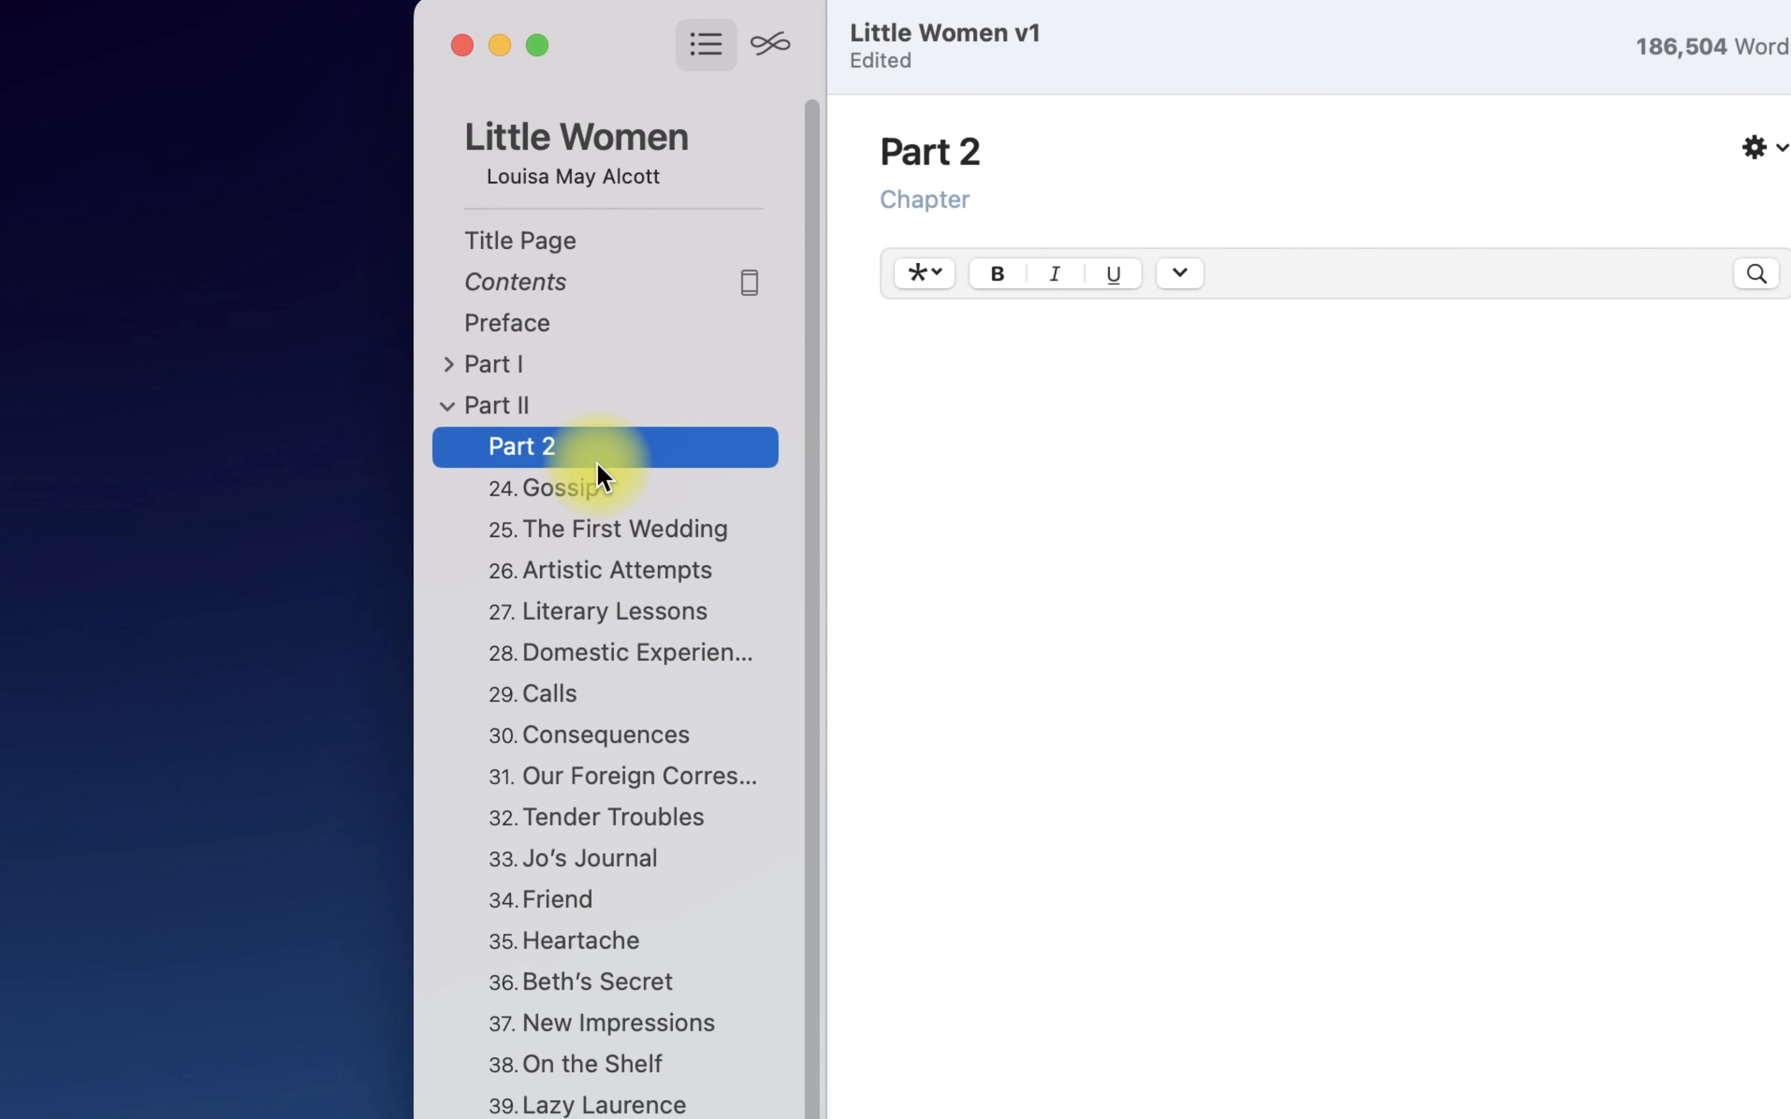
right_click(610, 459)
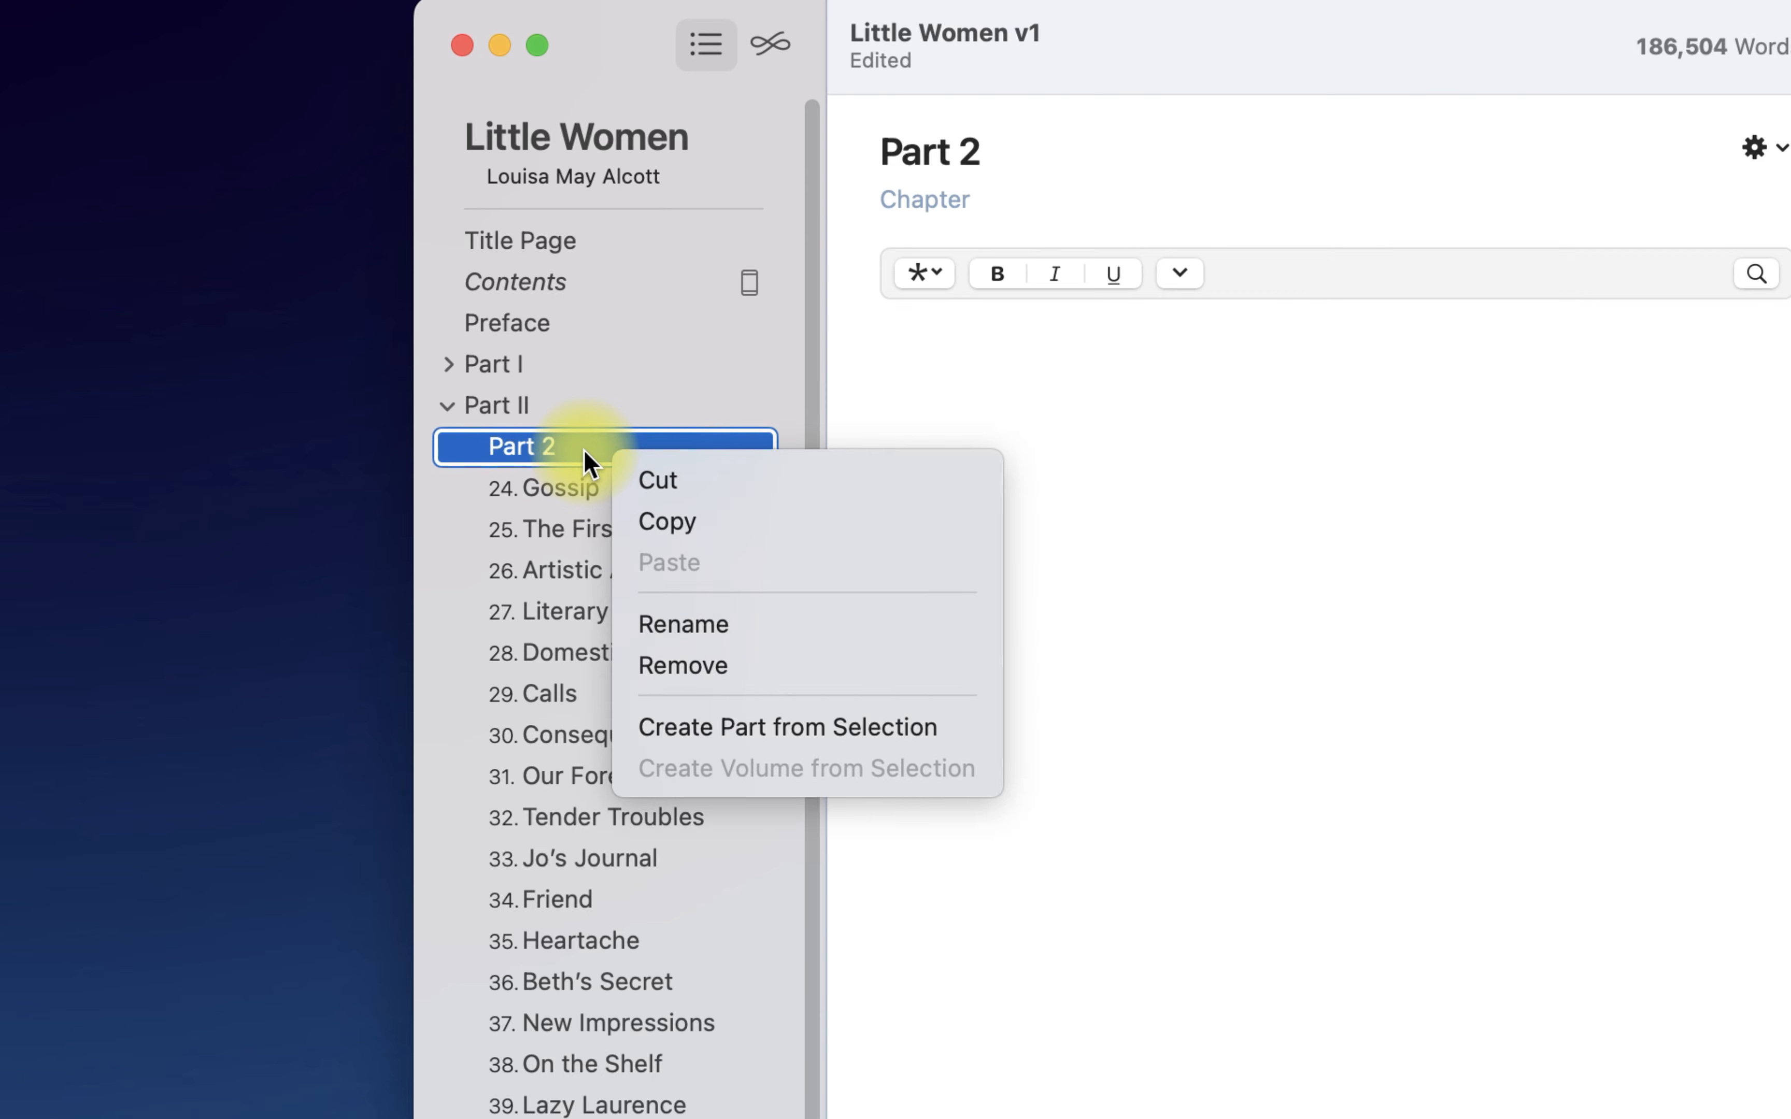
left_click(784, 668)
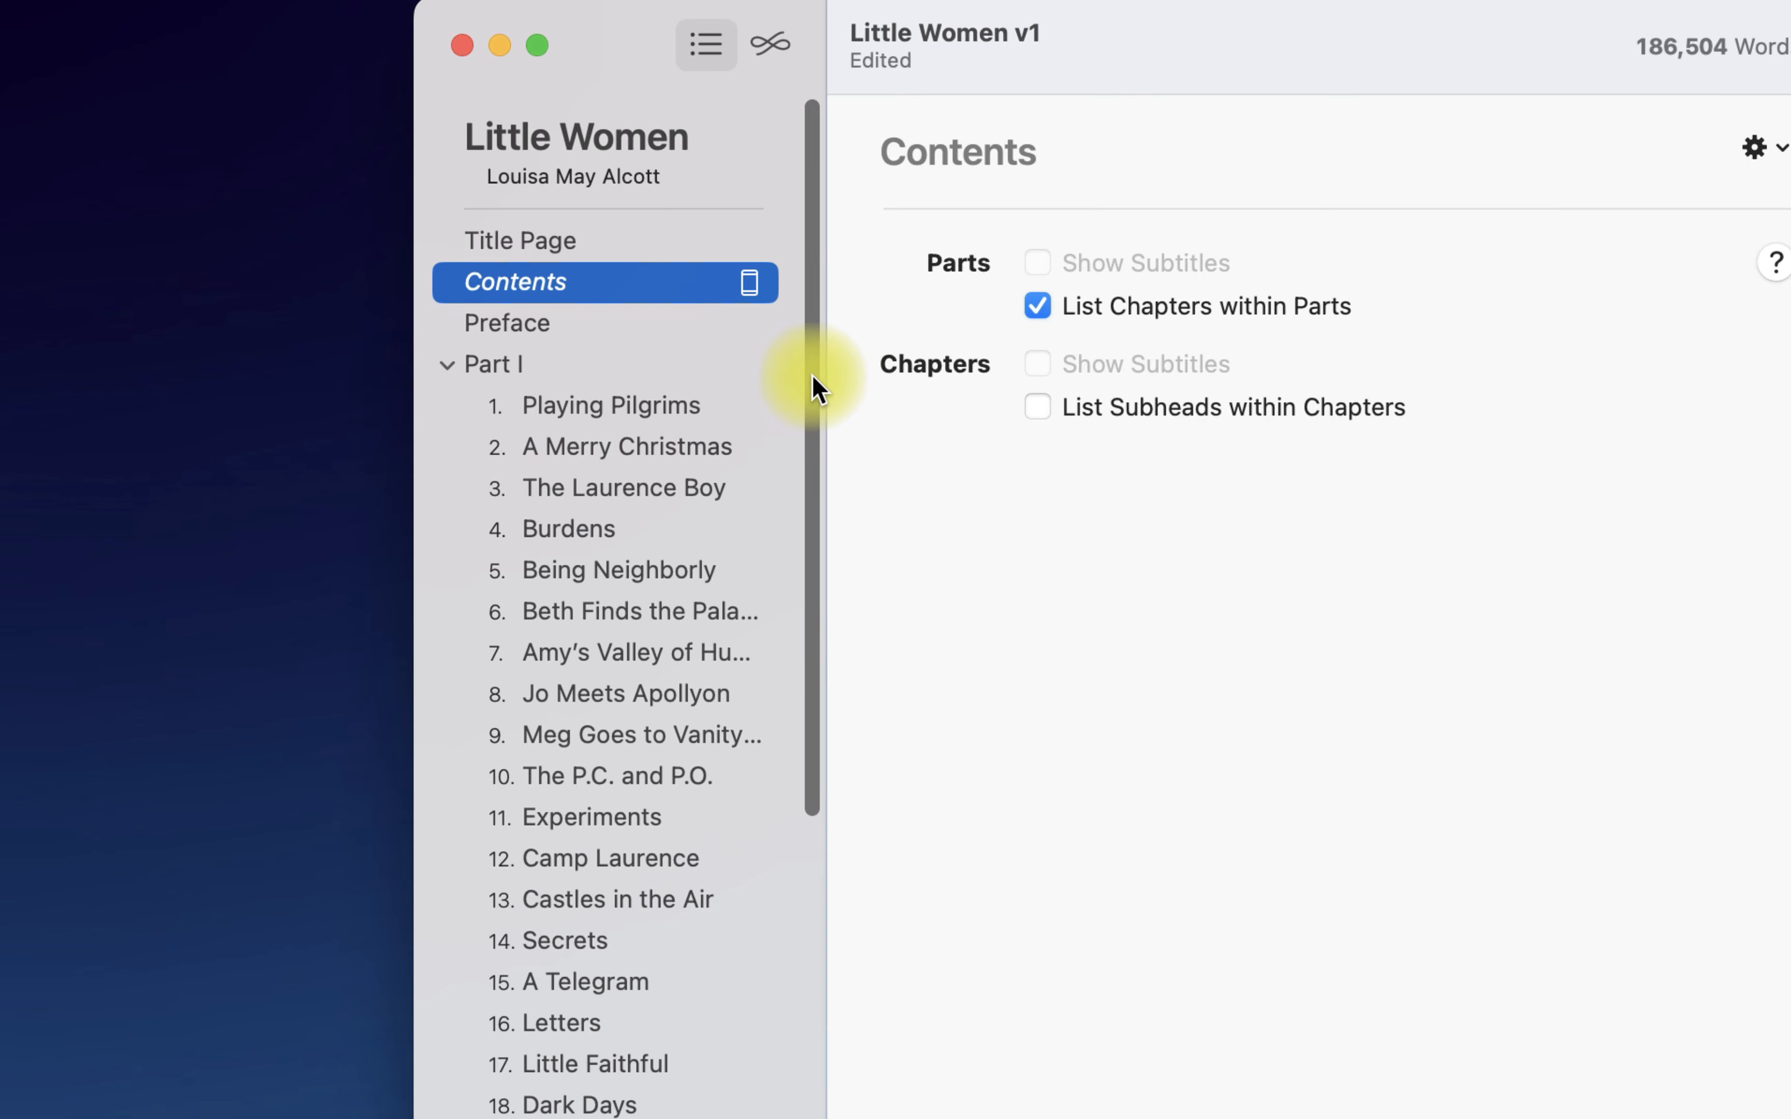
Step: From the Gossip chapter, try resetting chapter numbering across parts, switch that reset off again, and close the numbering settings
left_click_drag(813, 383, 803, 723)
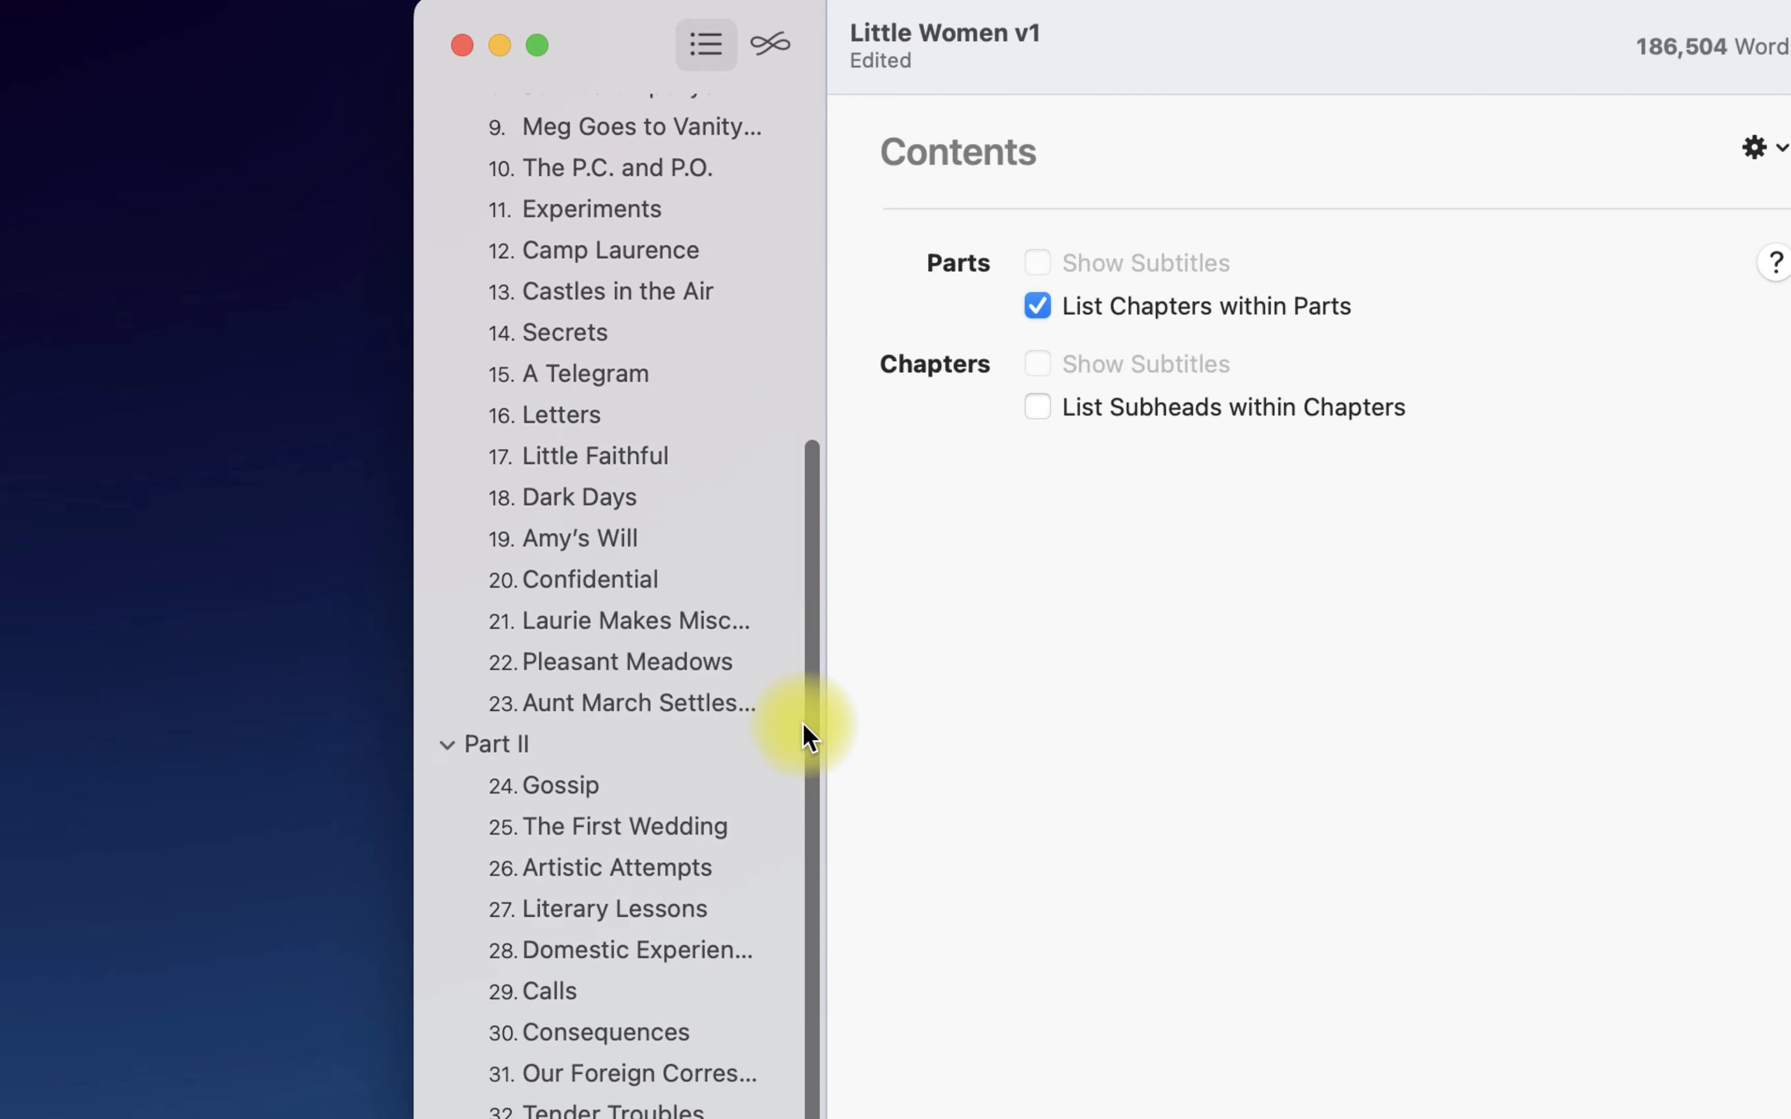
left_click(552, 785)
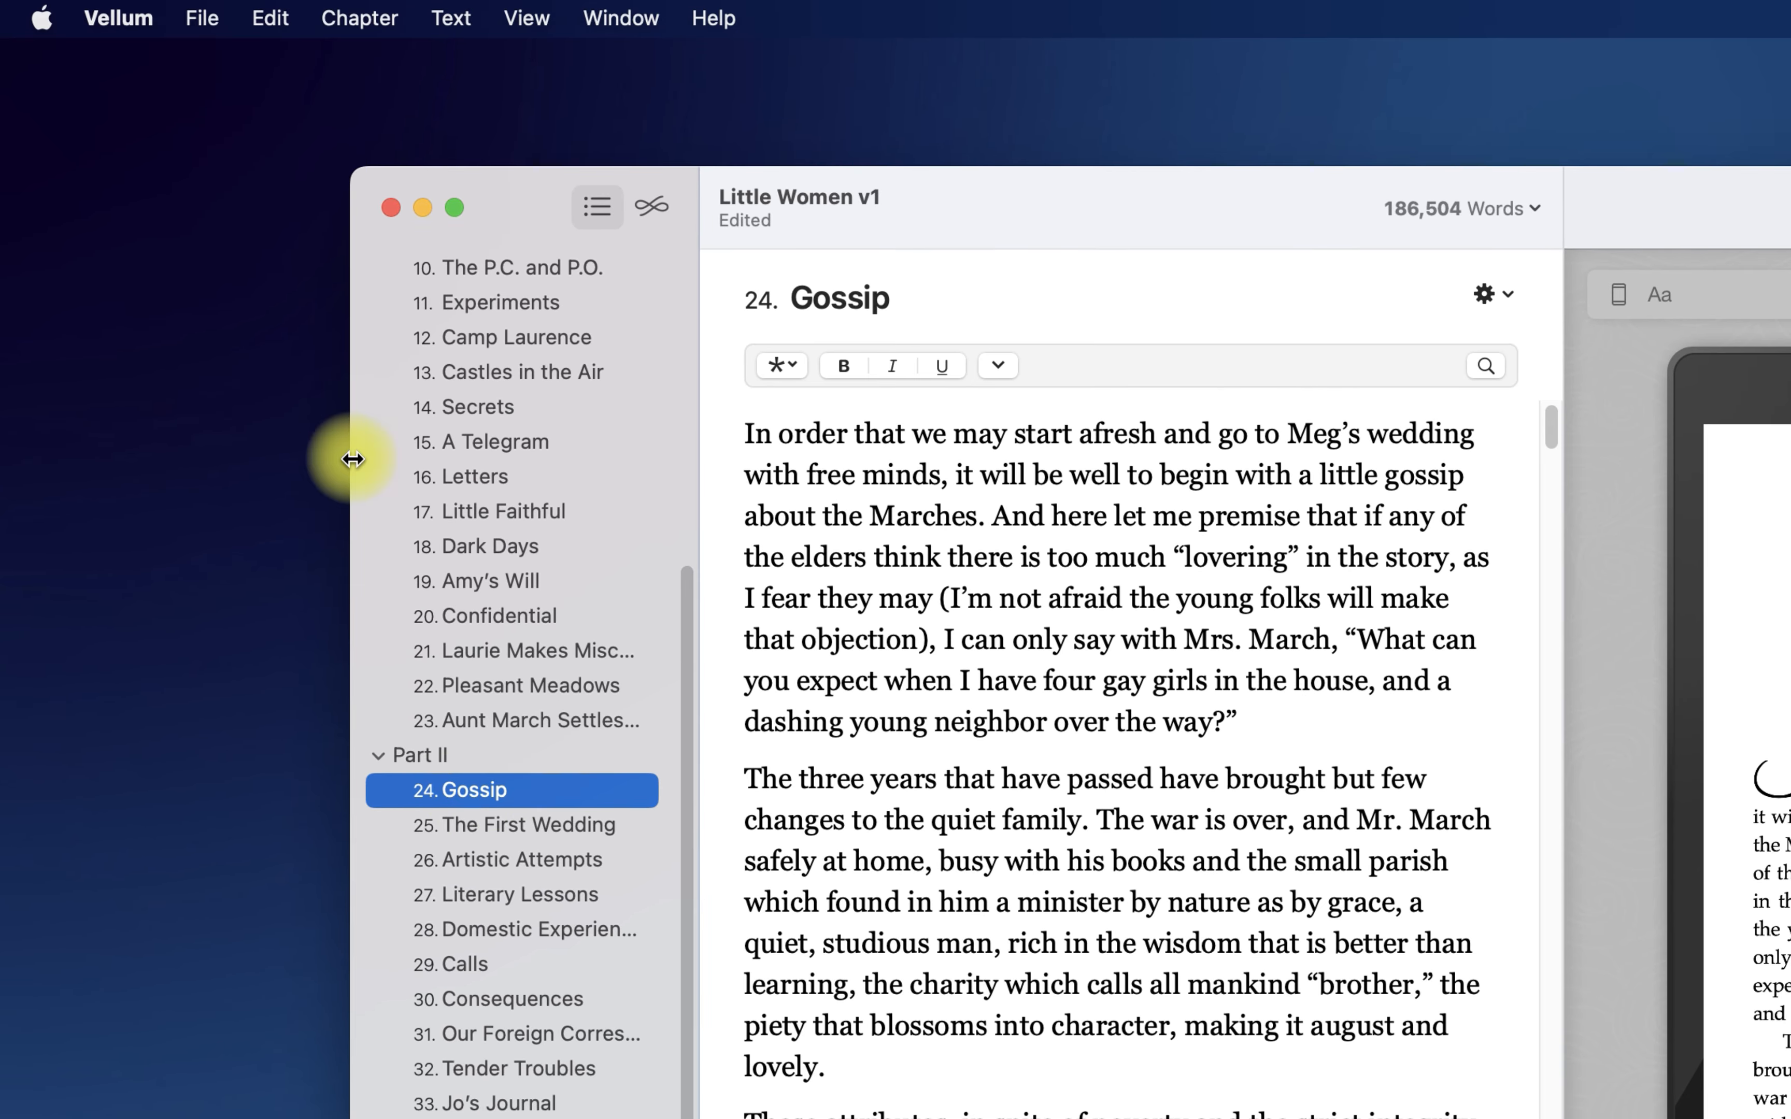
left_click(355, 33)
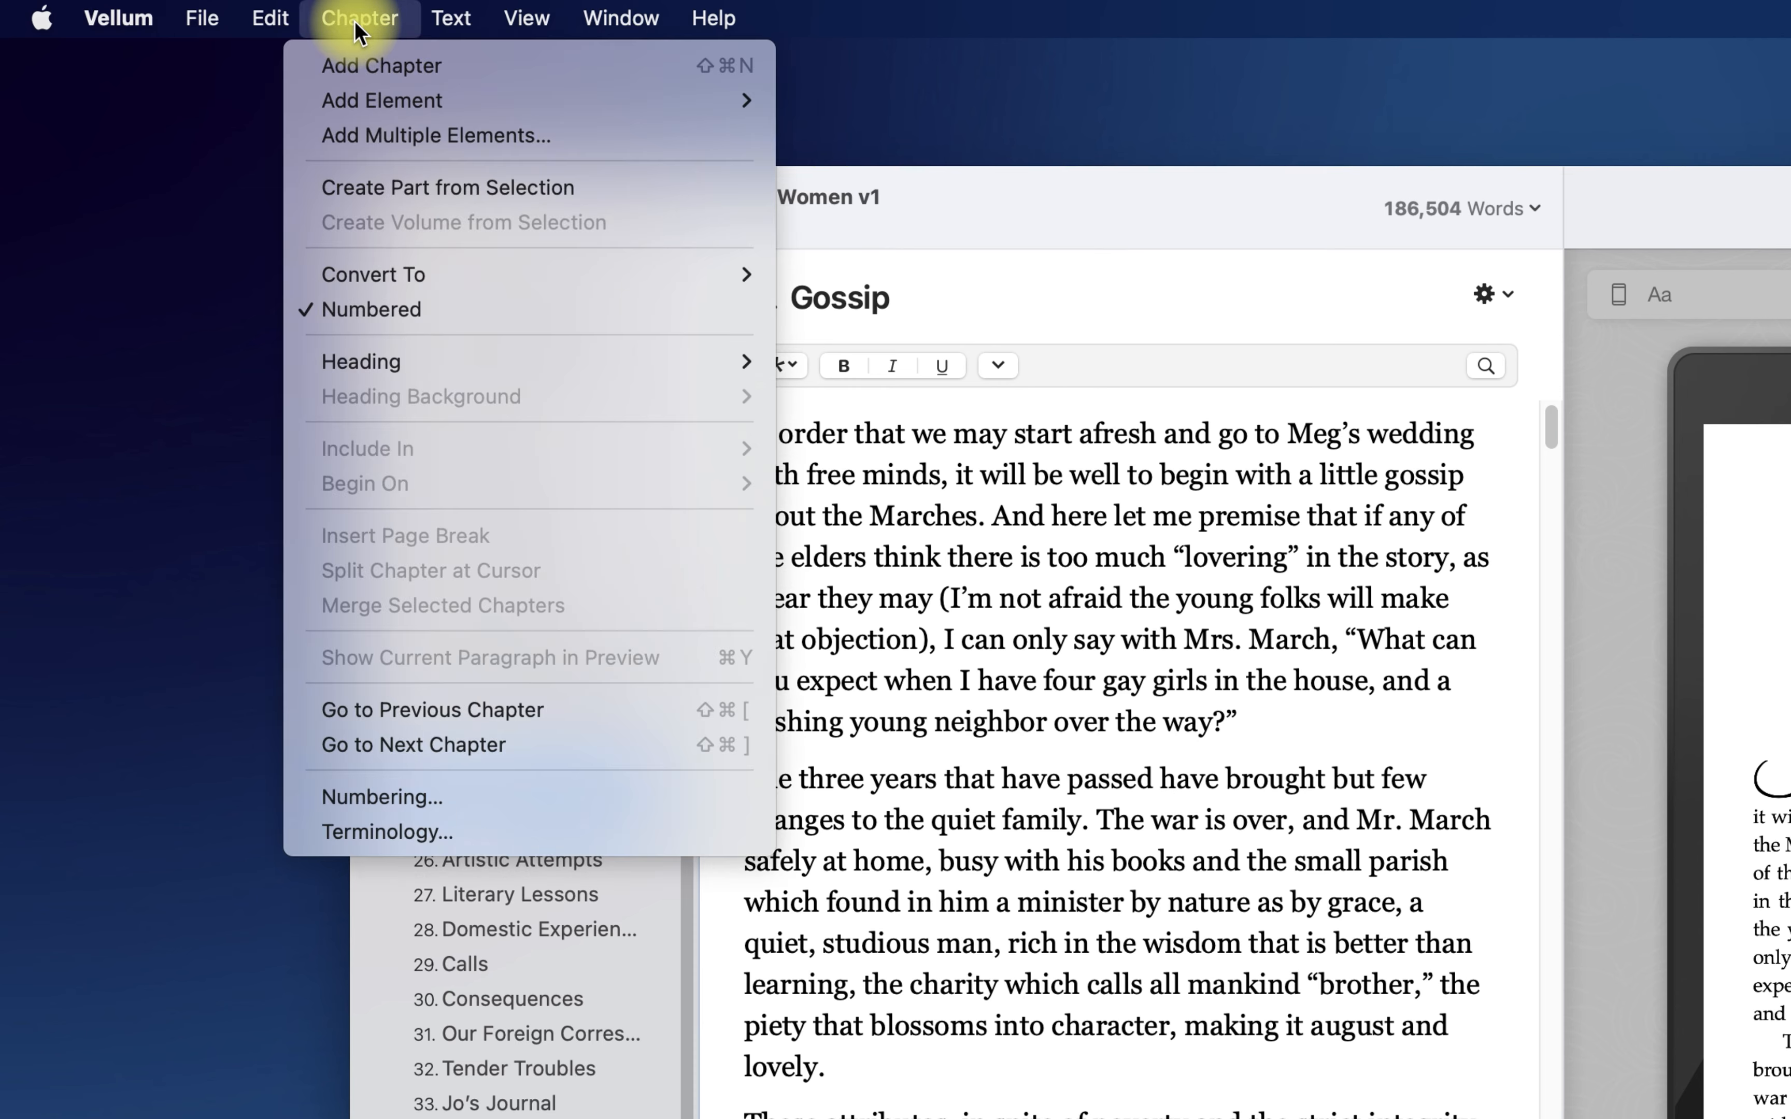
left_click(634, 795)
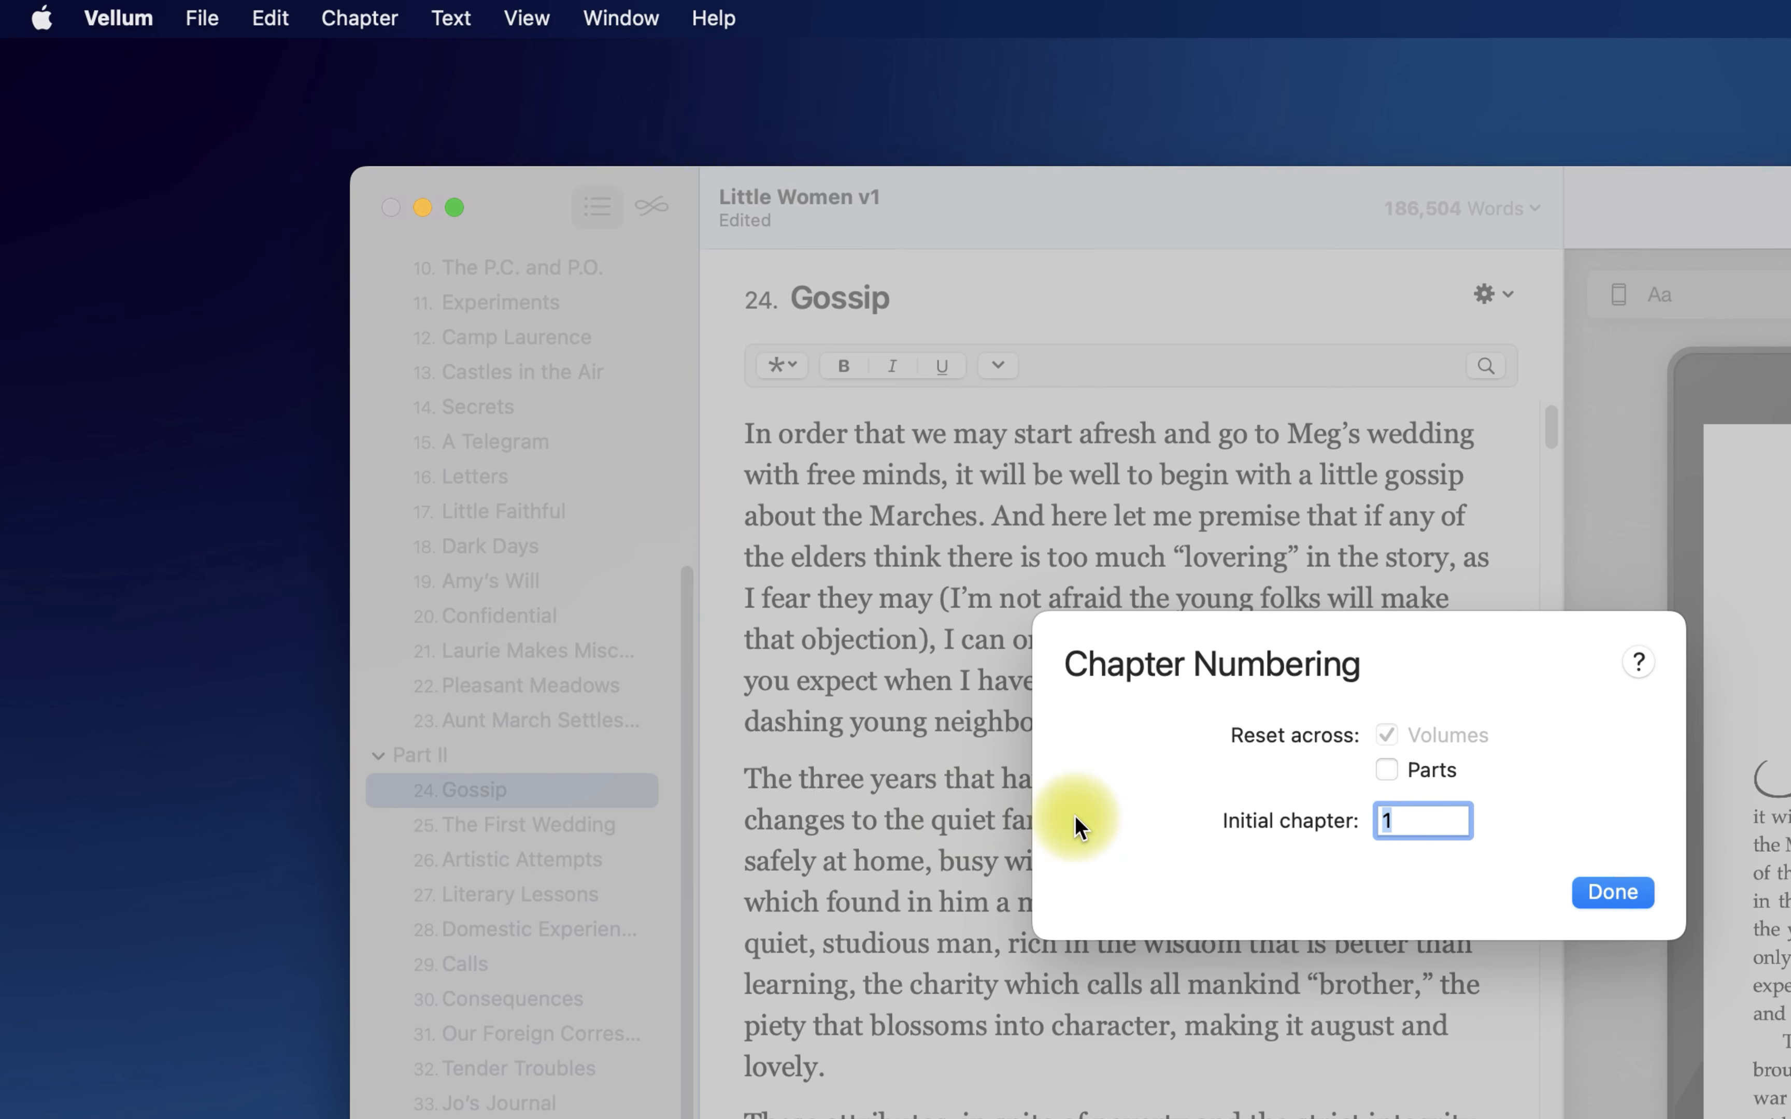
left_click(1345, 699)
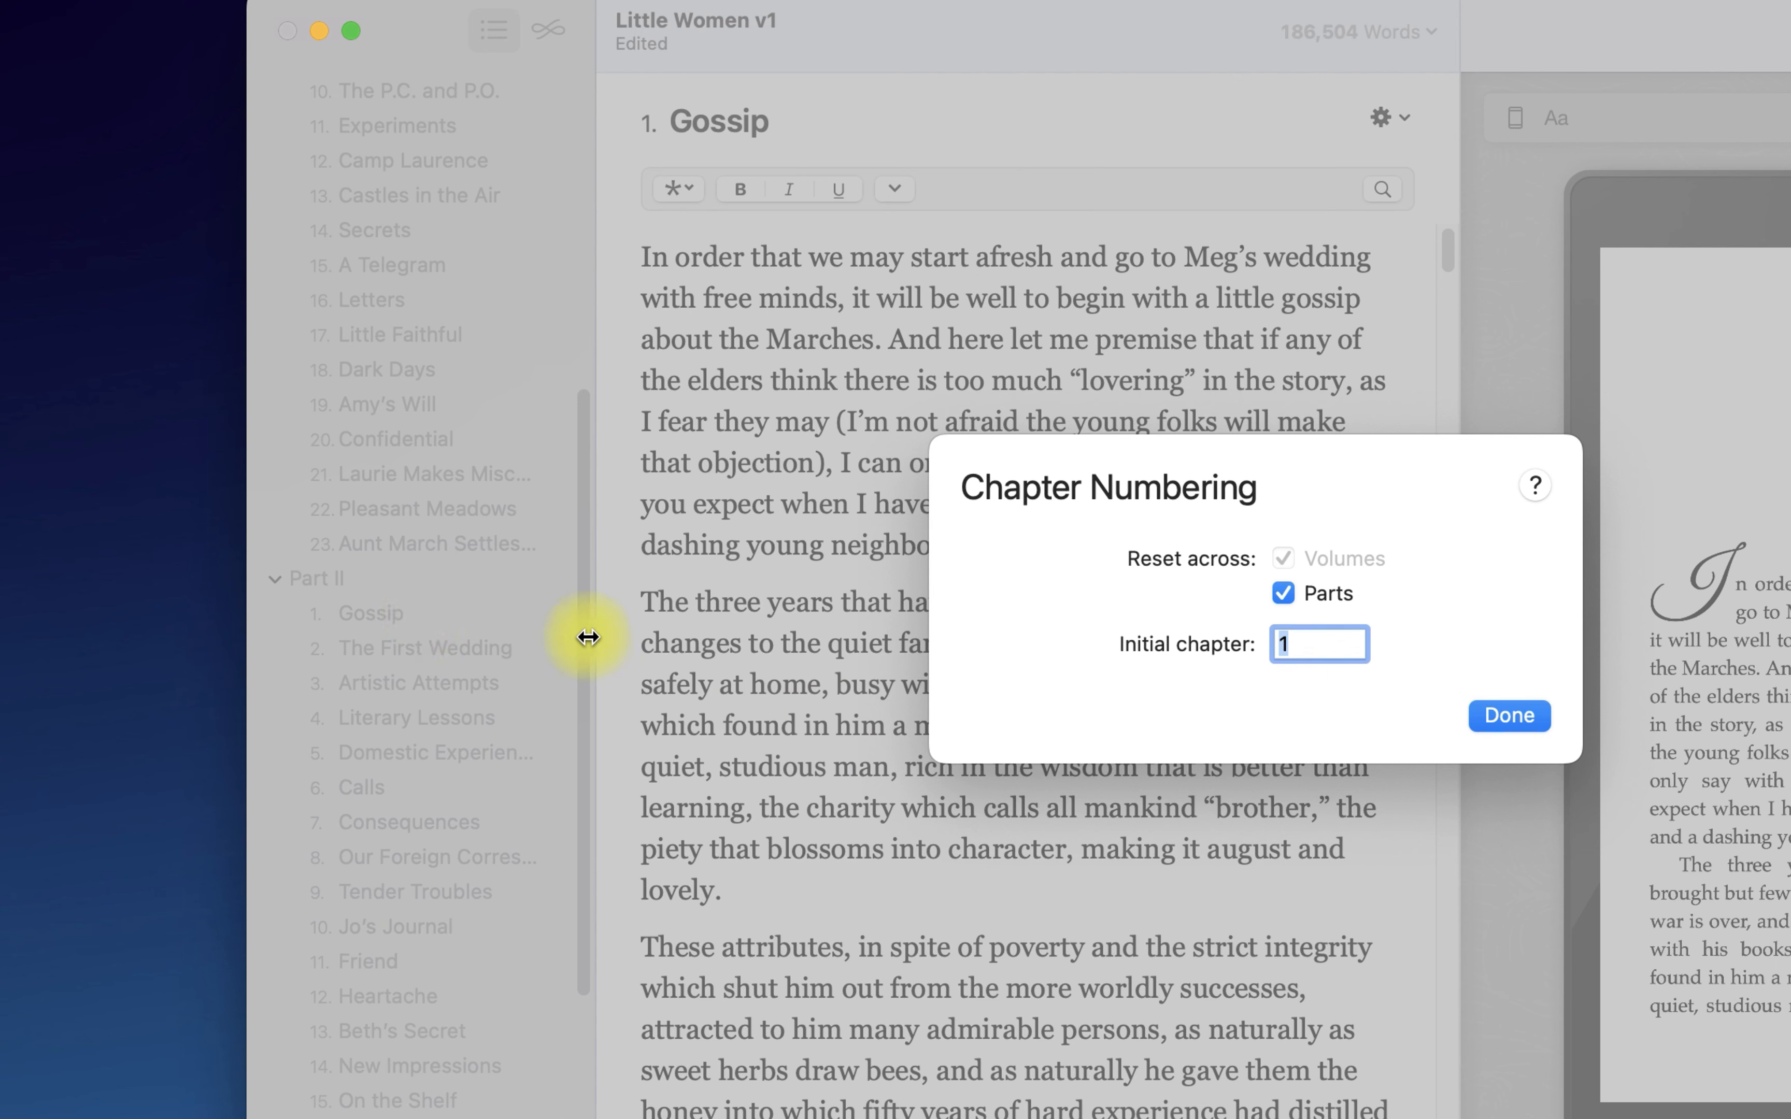
left_click(1284, 593)
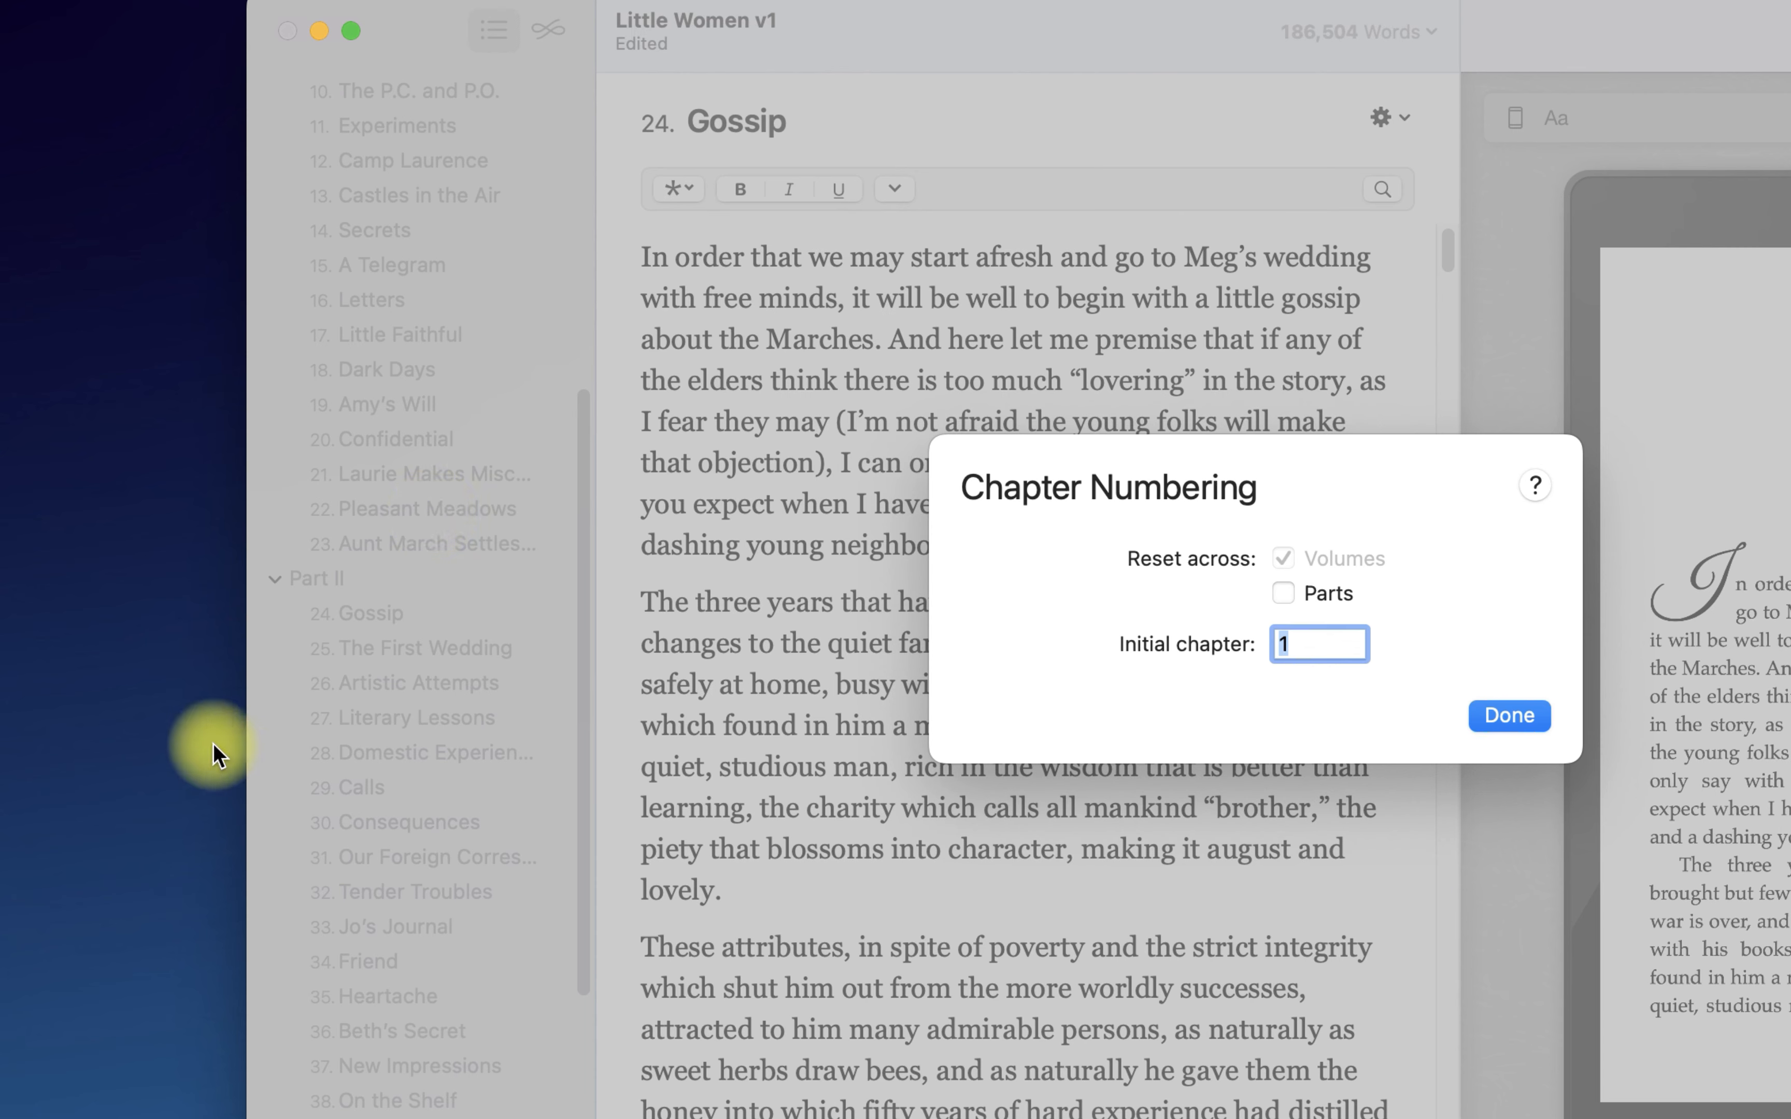
left_click(1502, 716)
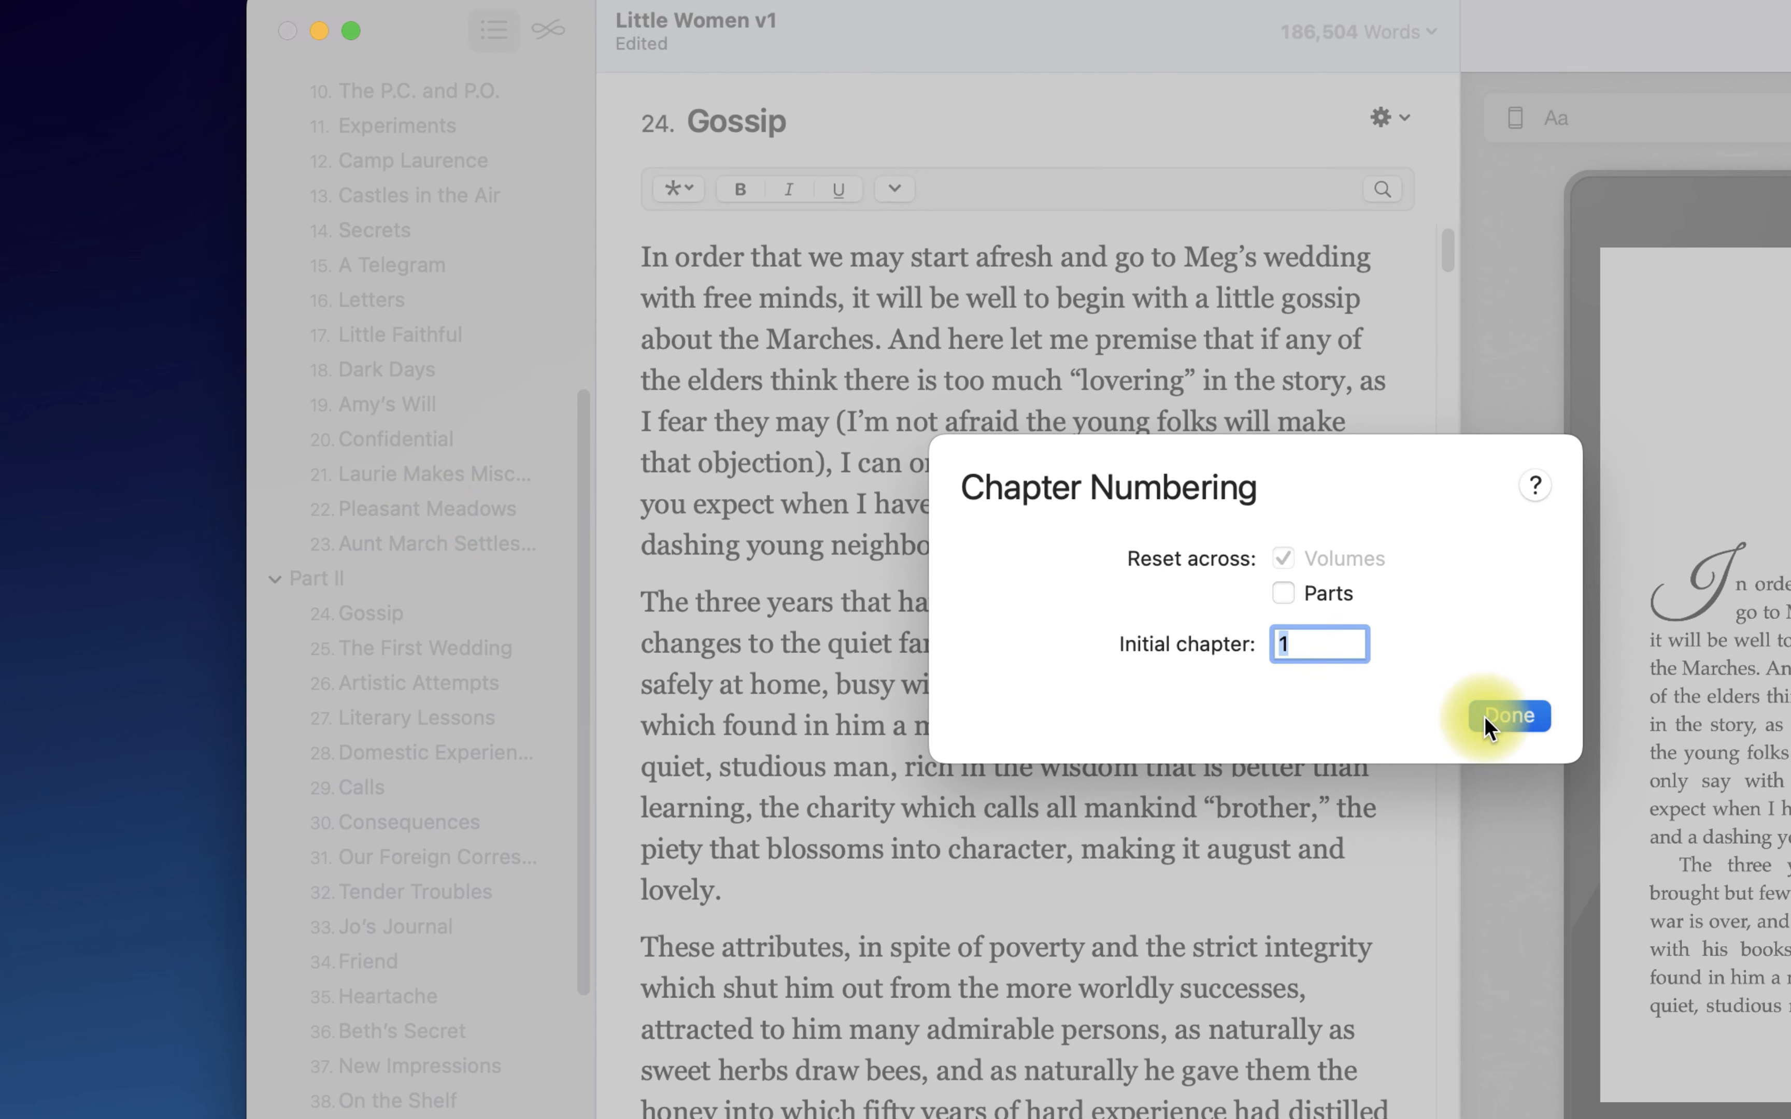
Step: Move the Playing Pilgrims and A Merry Christmas chapters out of Part I, placing them directly above it in the outline
scroll(581, 663, "up", 10)
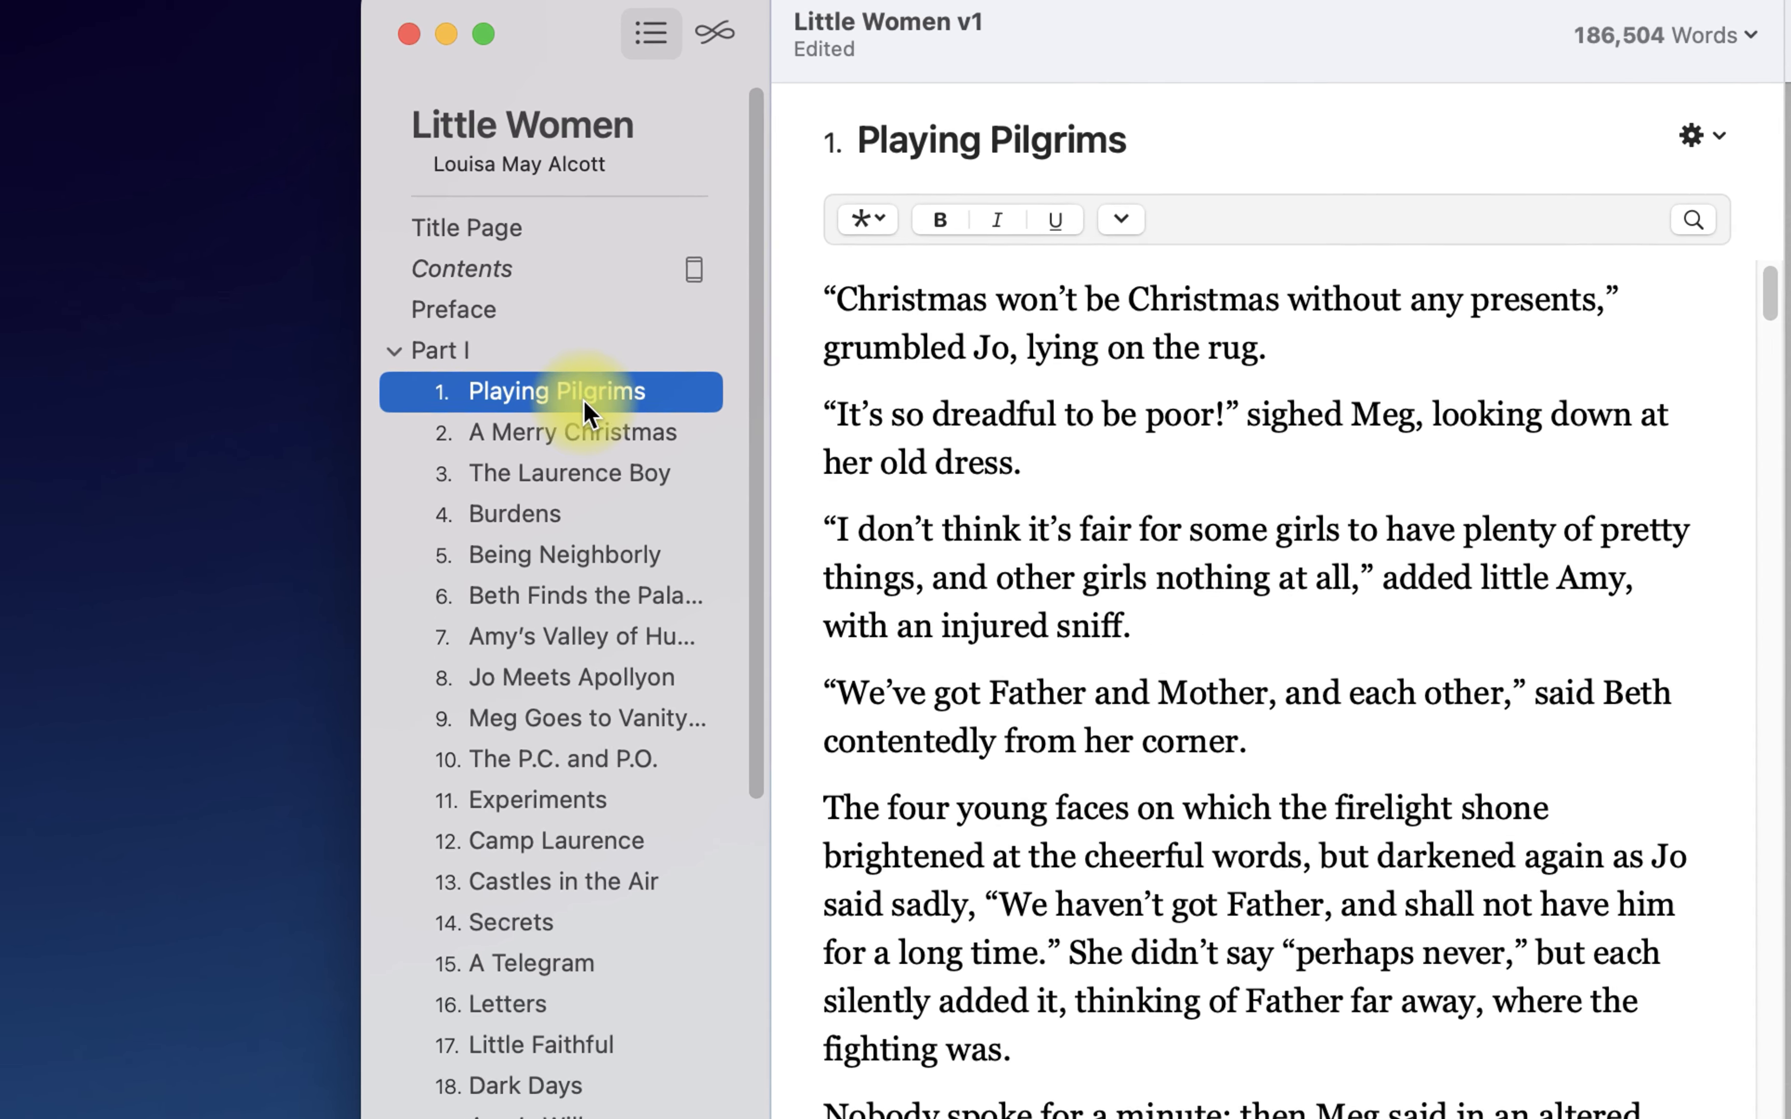
left_click_drag(433, 336, 372, 317)
left_click_drag(580, 403, 574, 356)
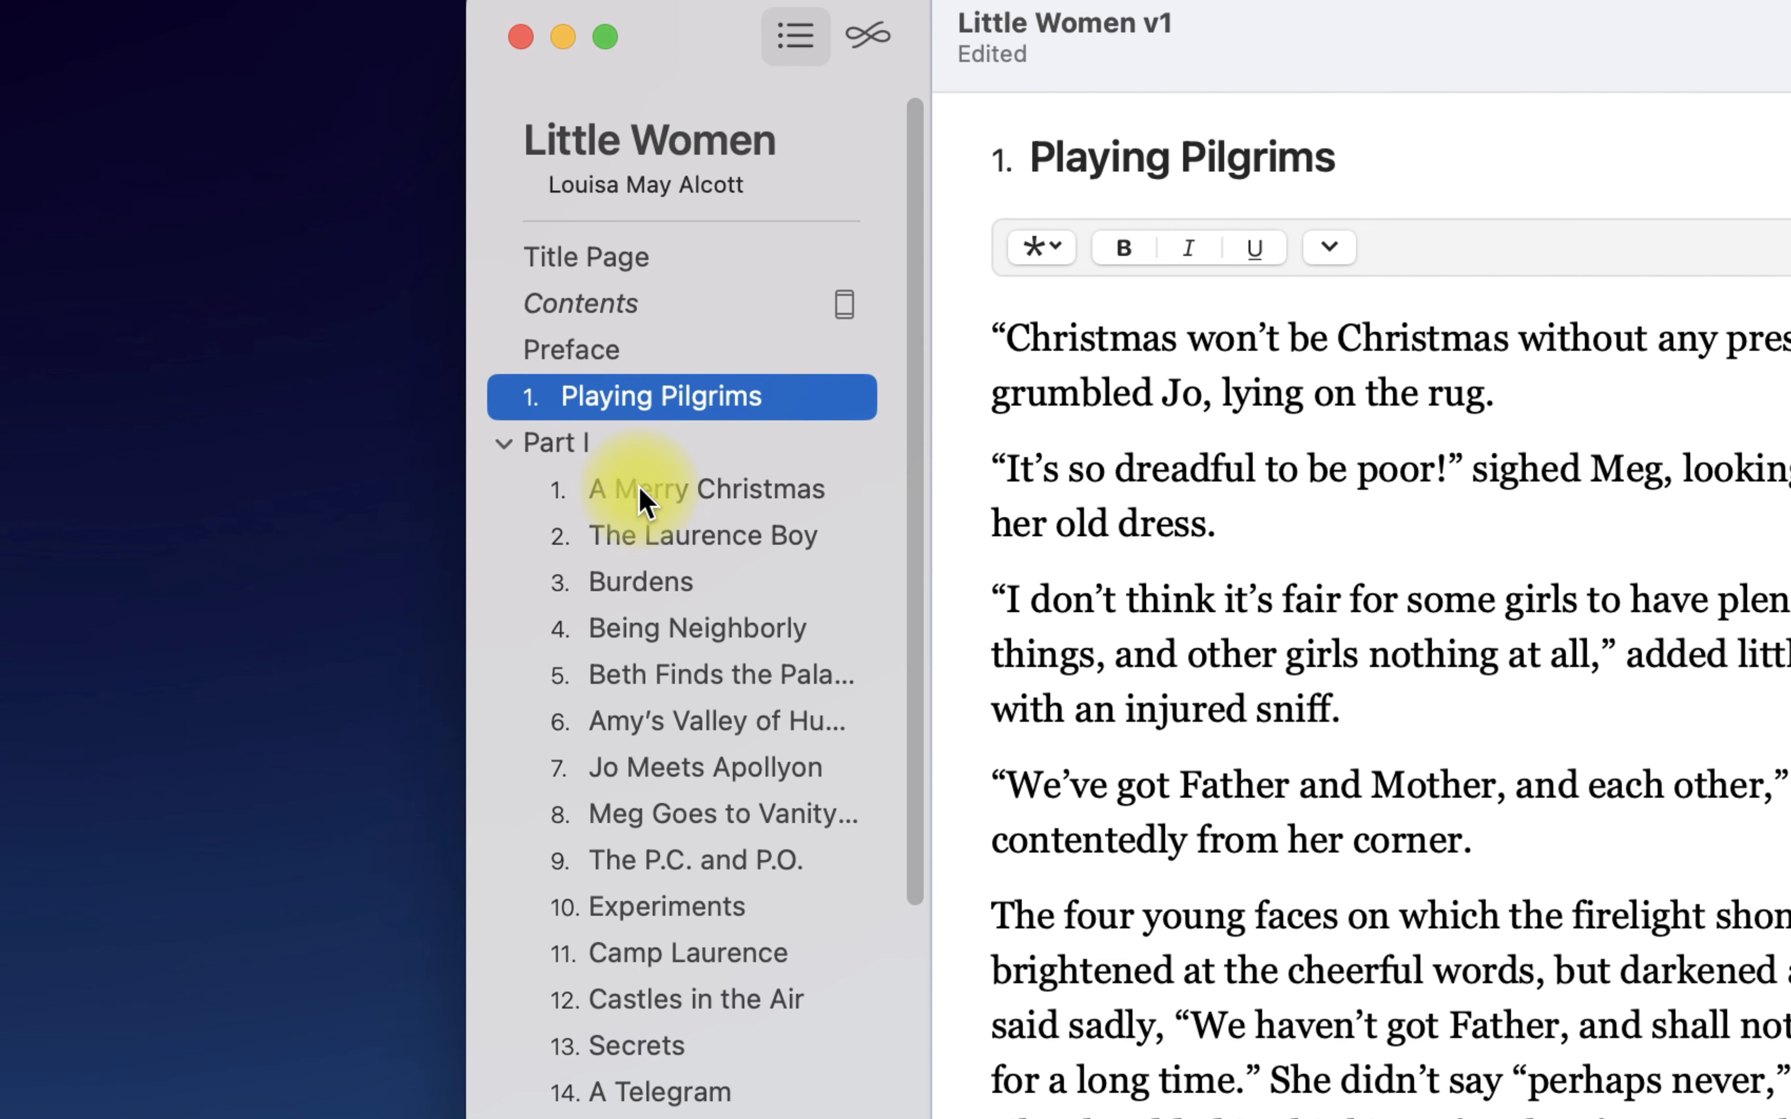
left_click_drag(643, 503, 608, 443)
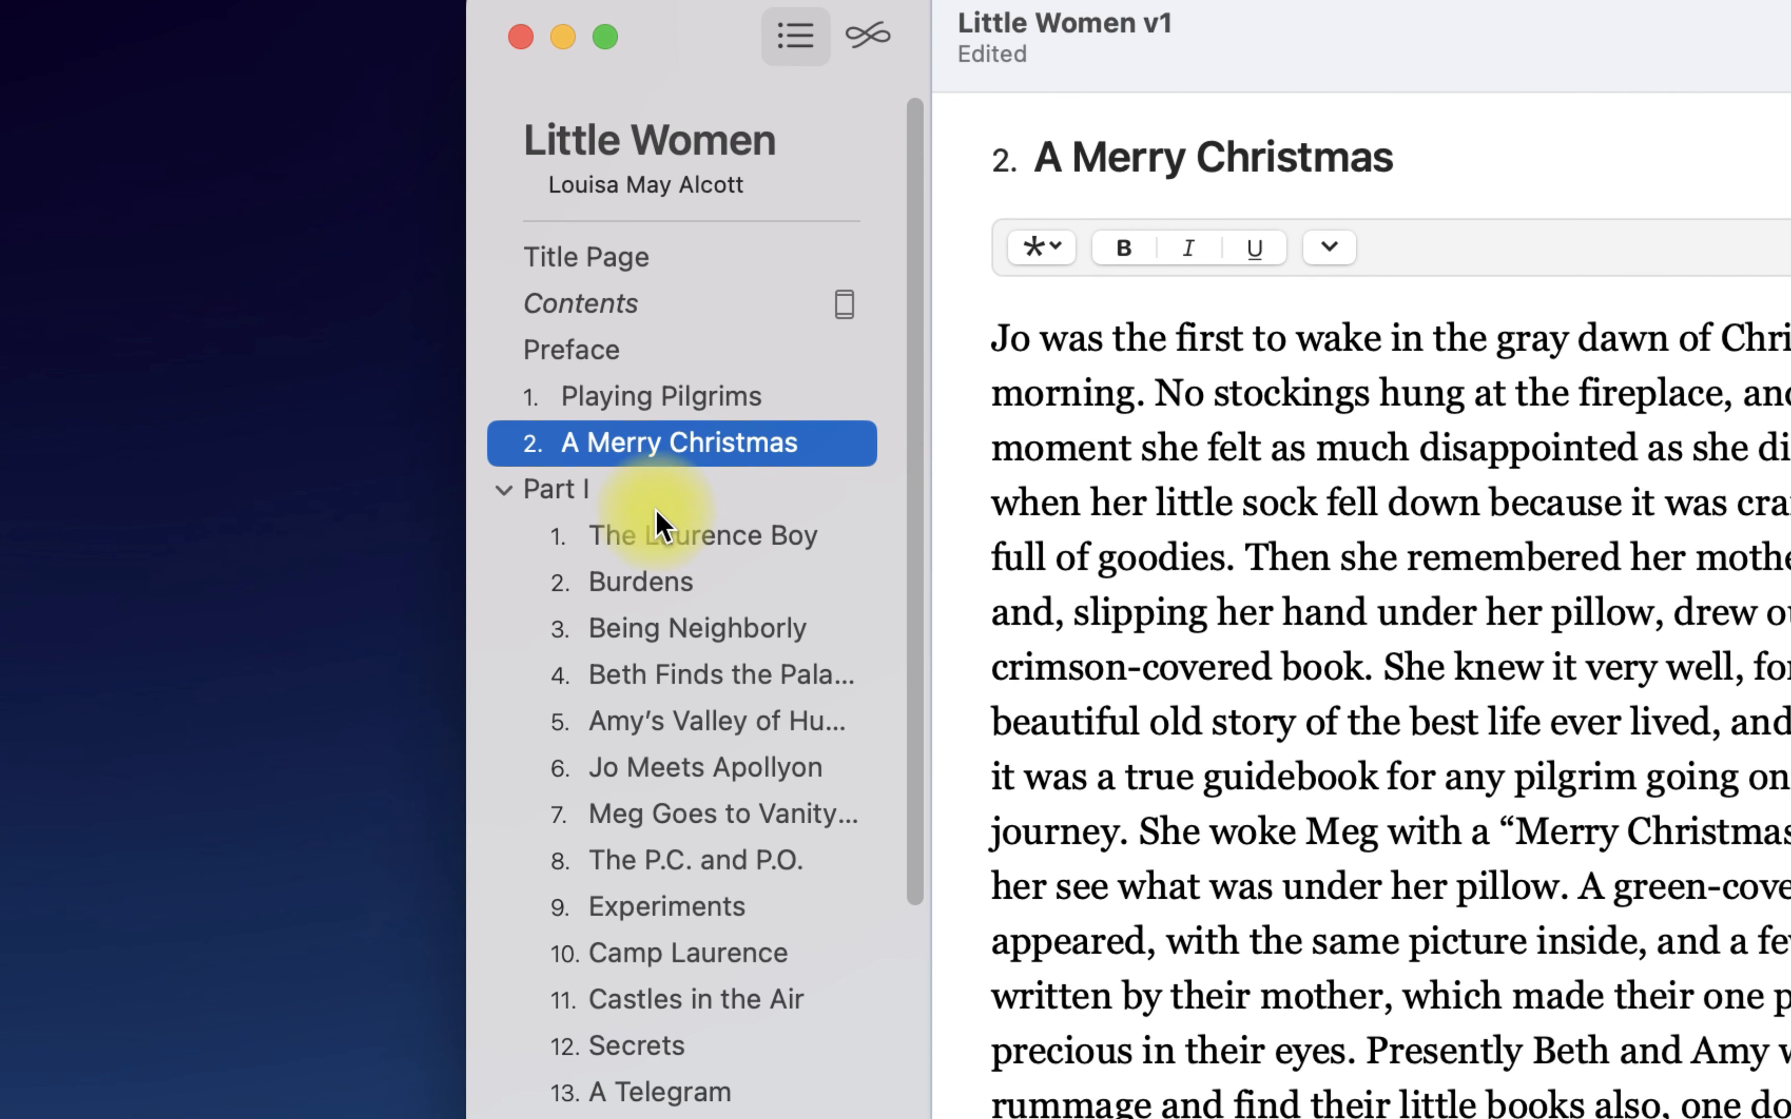
Step: Move The Laurence Boy through Aunt March Settles the Question out of Part I, and reposition the Part I element above Playing Pilgrims
left_click(677, 548)
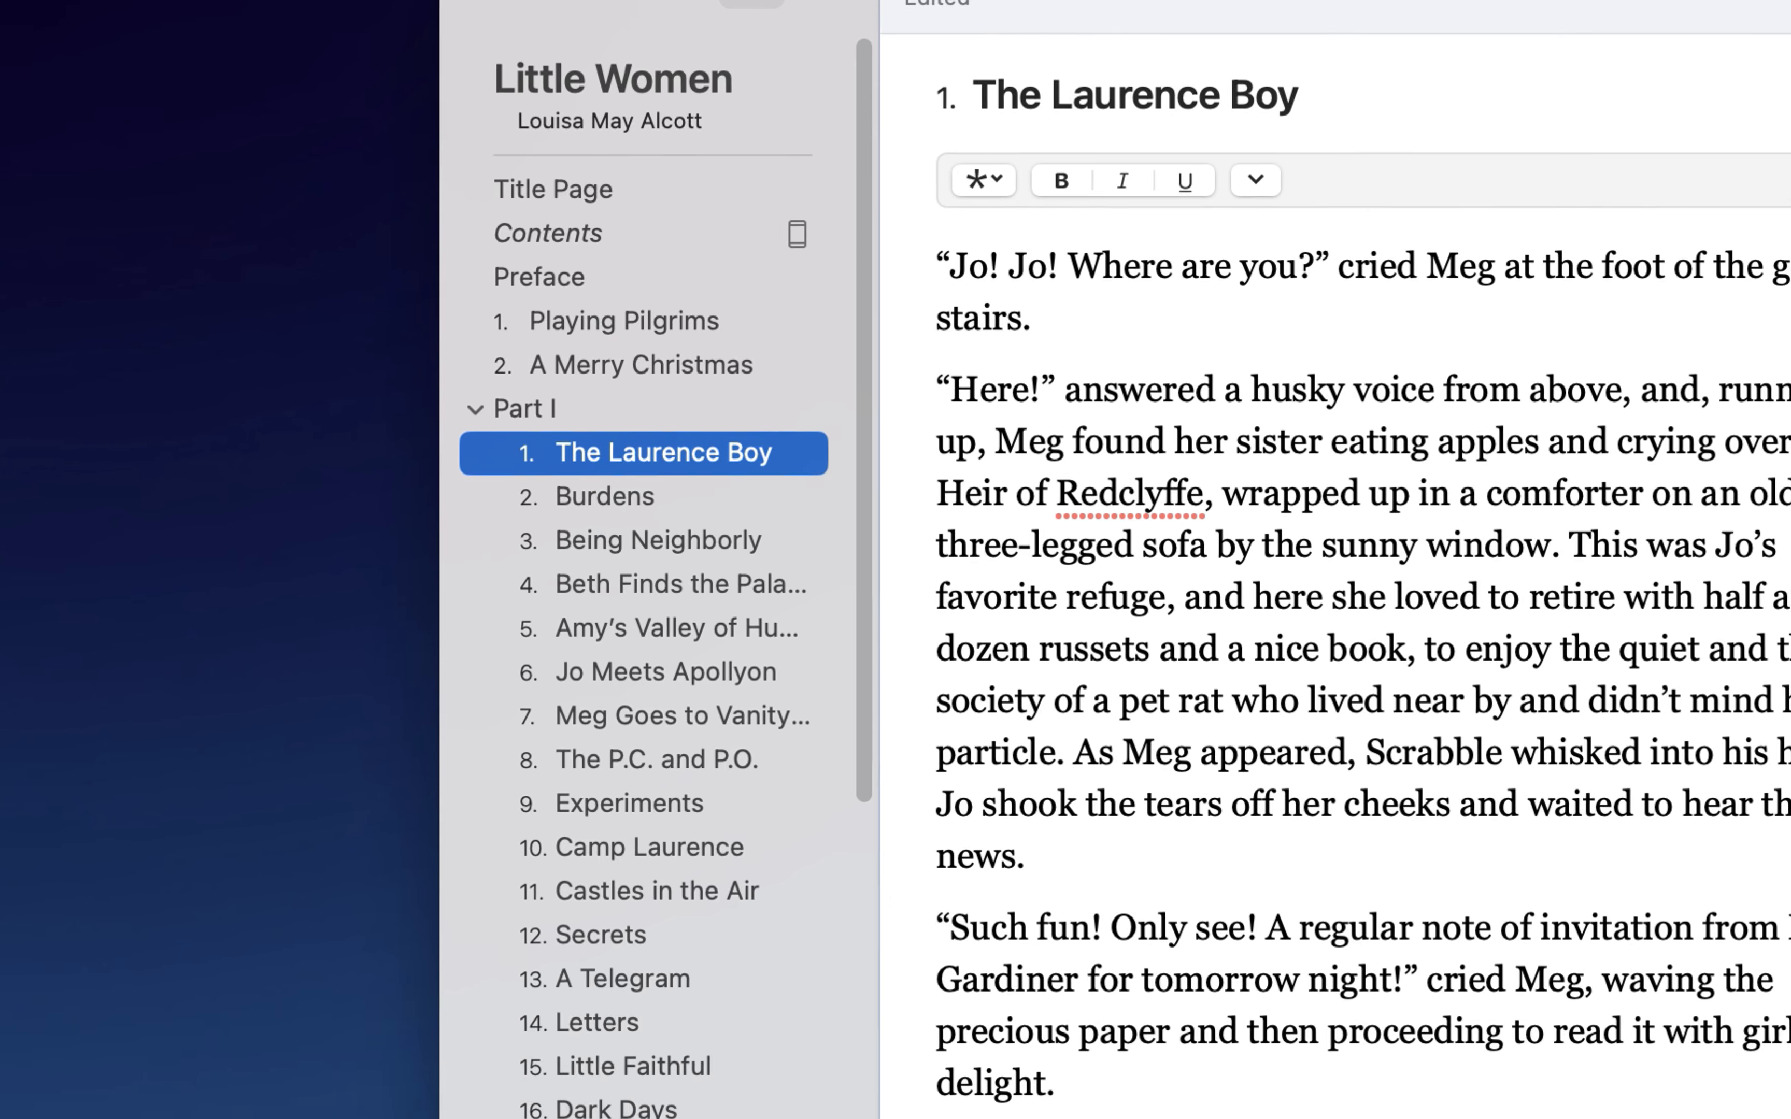
left_click(547, 951, "shift")
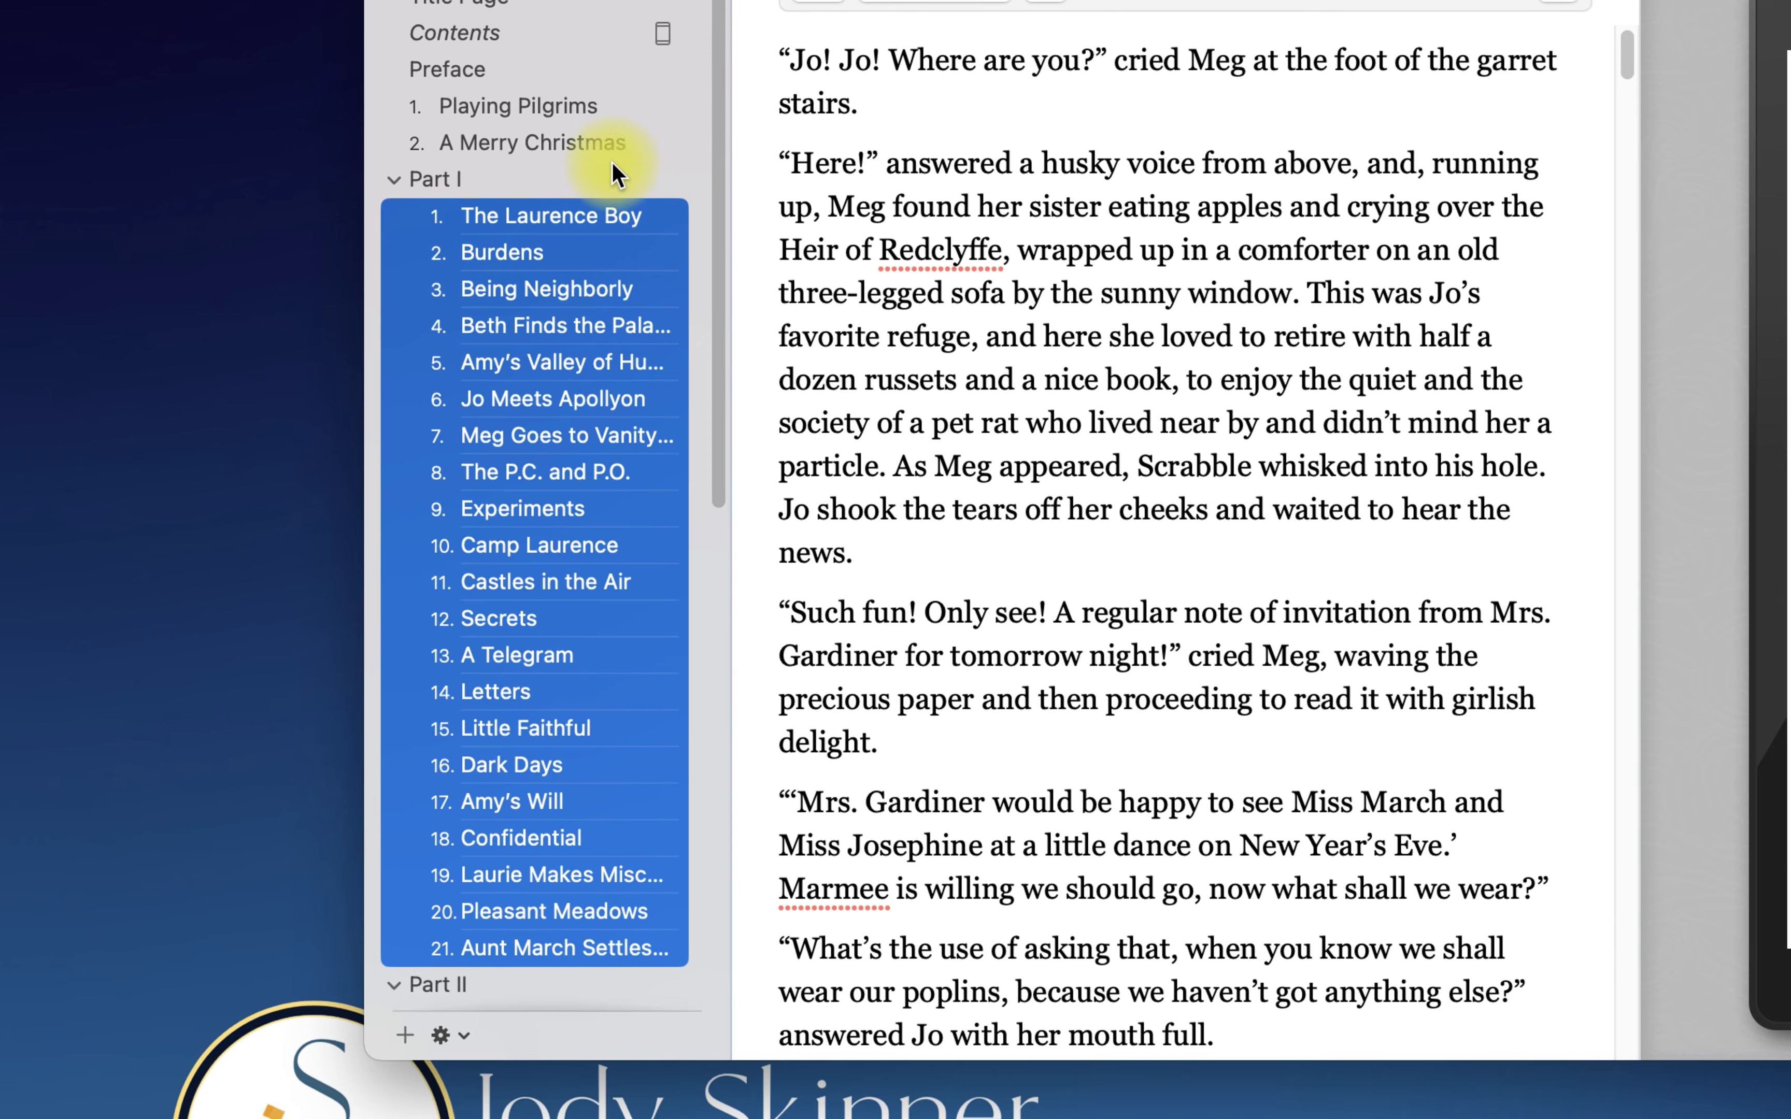
left_click_drag(571, 220, 477, 158)
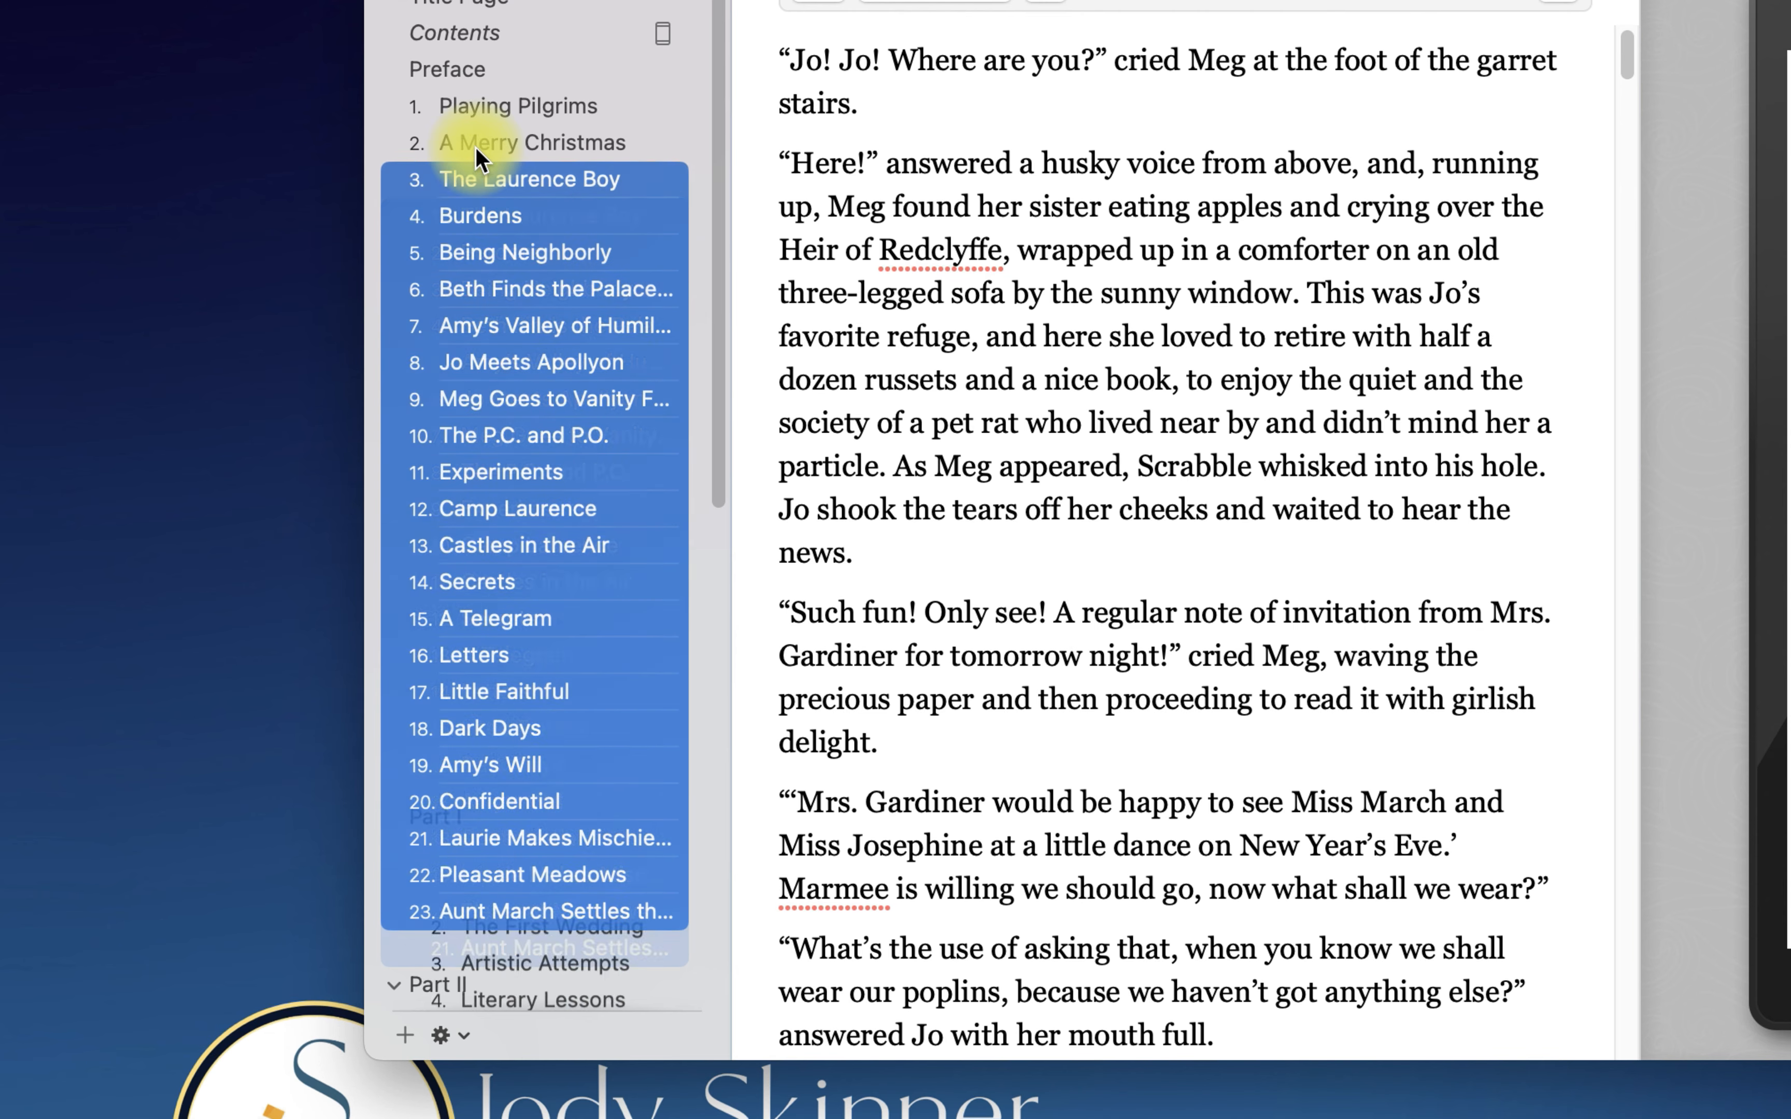
left_click_drag(518, 949, 528, 95)
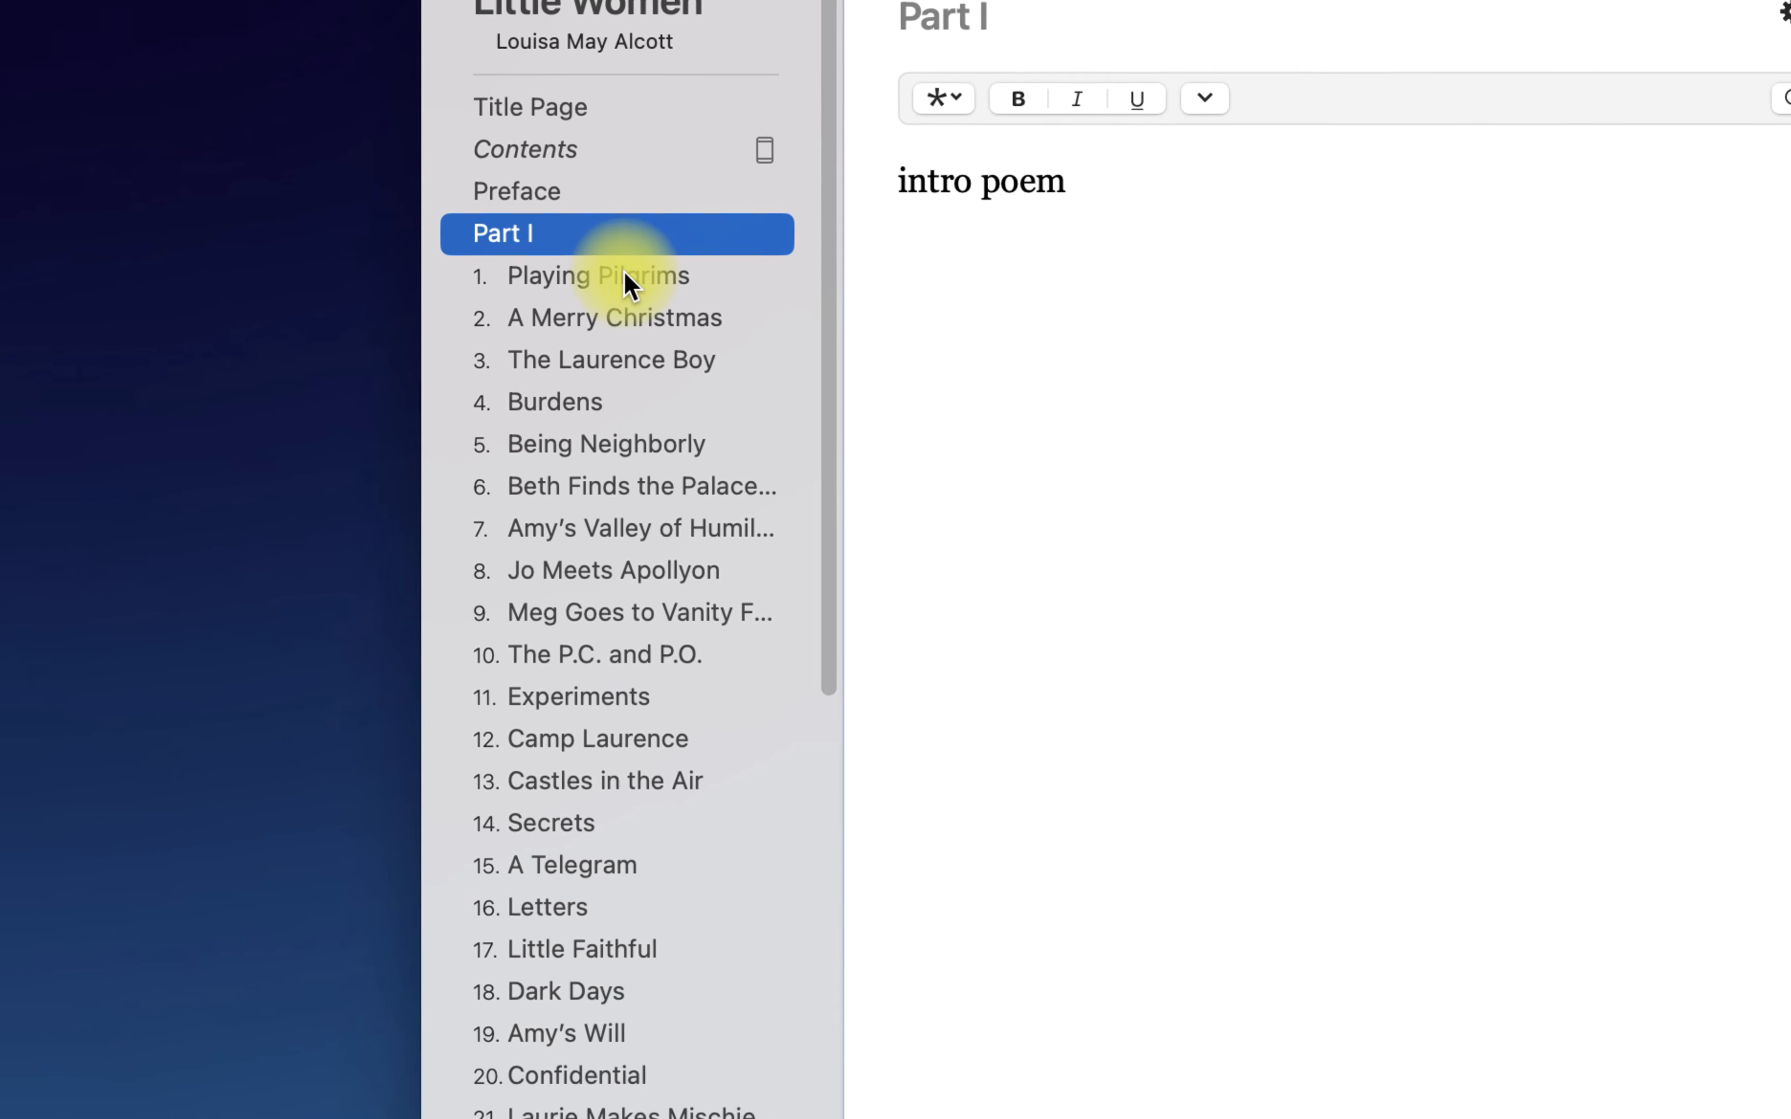
Step: Move Playing Pilgrims and A Merry Christmas back into Part I, in that order
left_click_drag(624, 281, 626, 257)
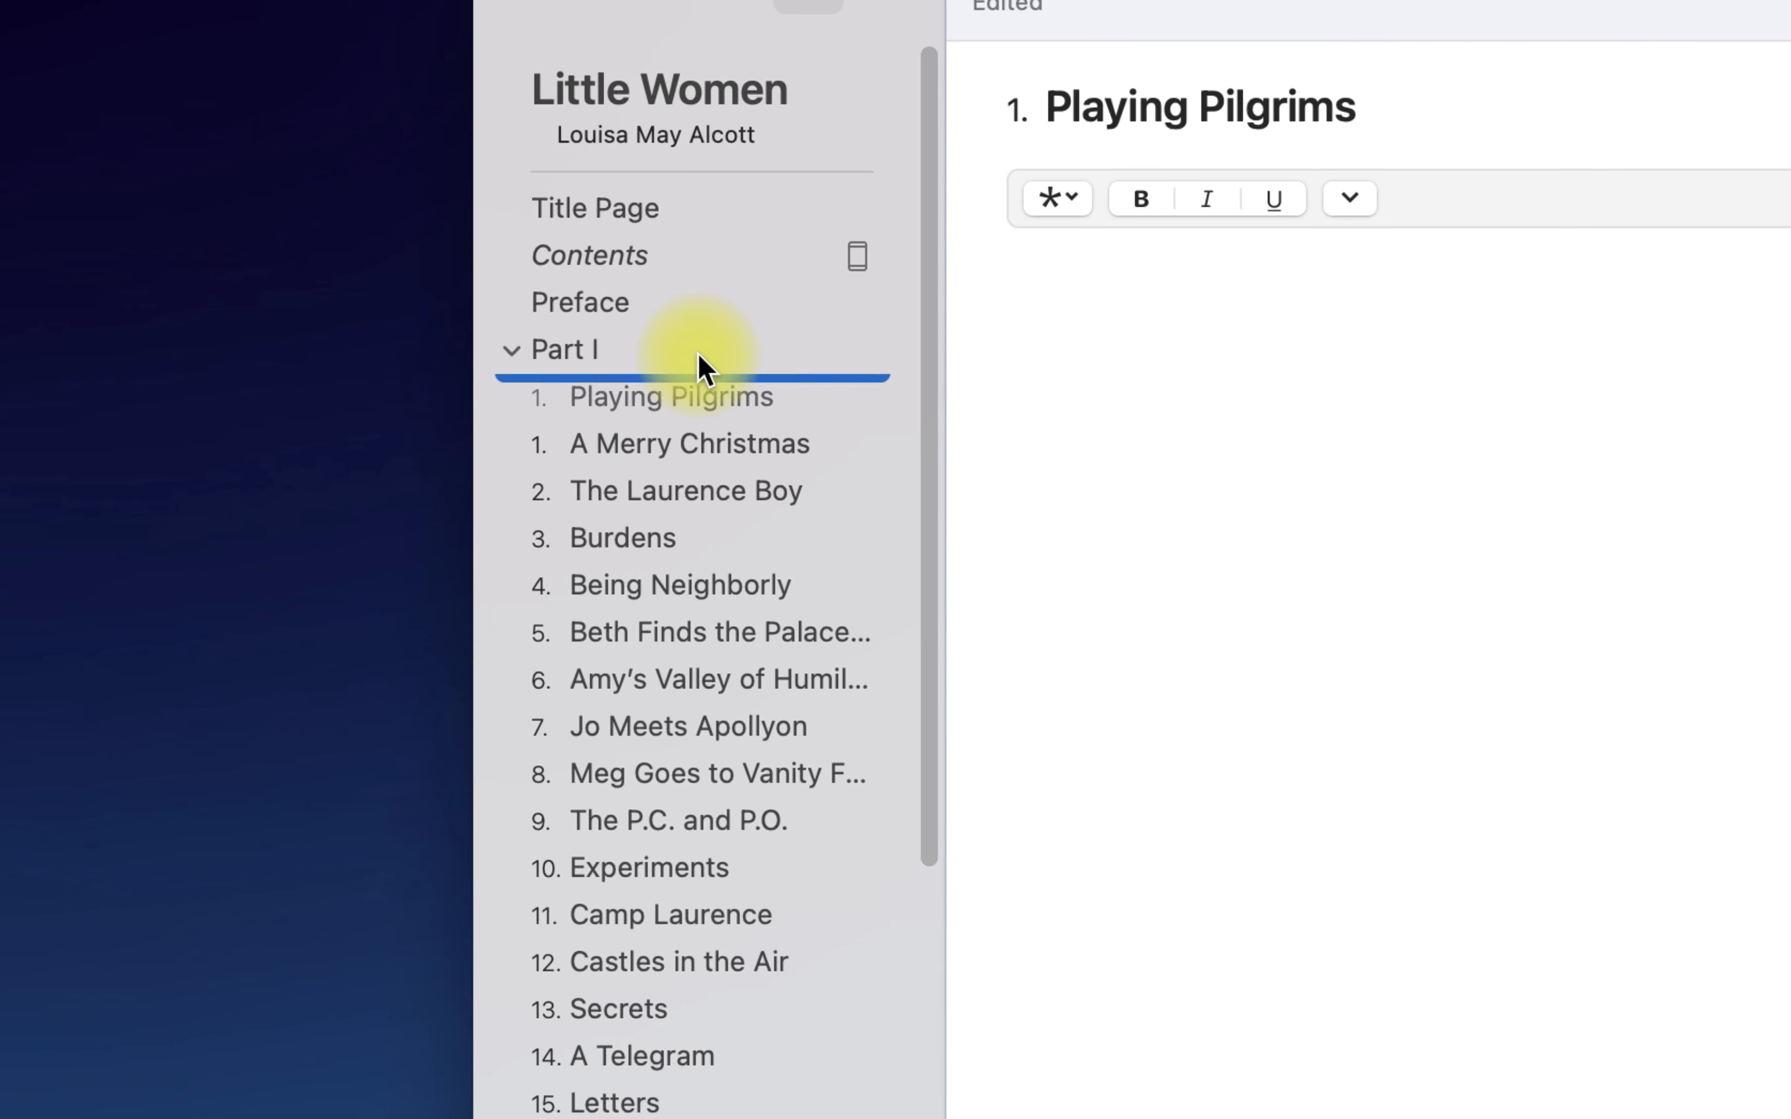
left_click_drag(699, 353, 698, 354)
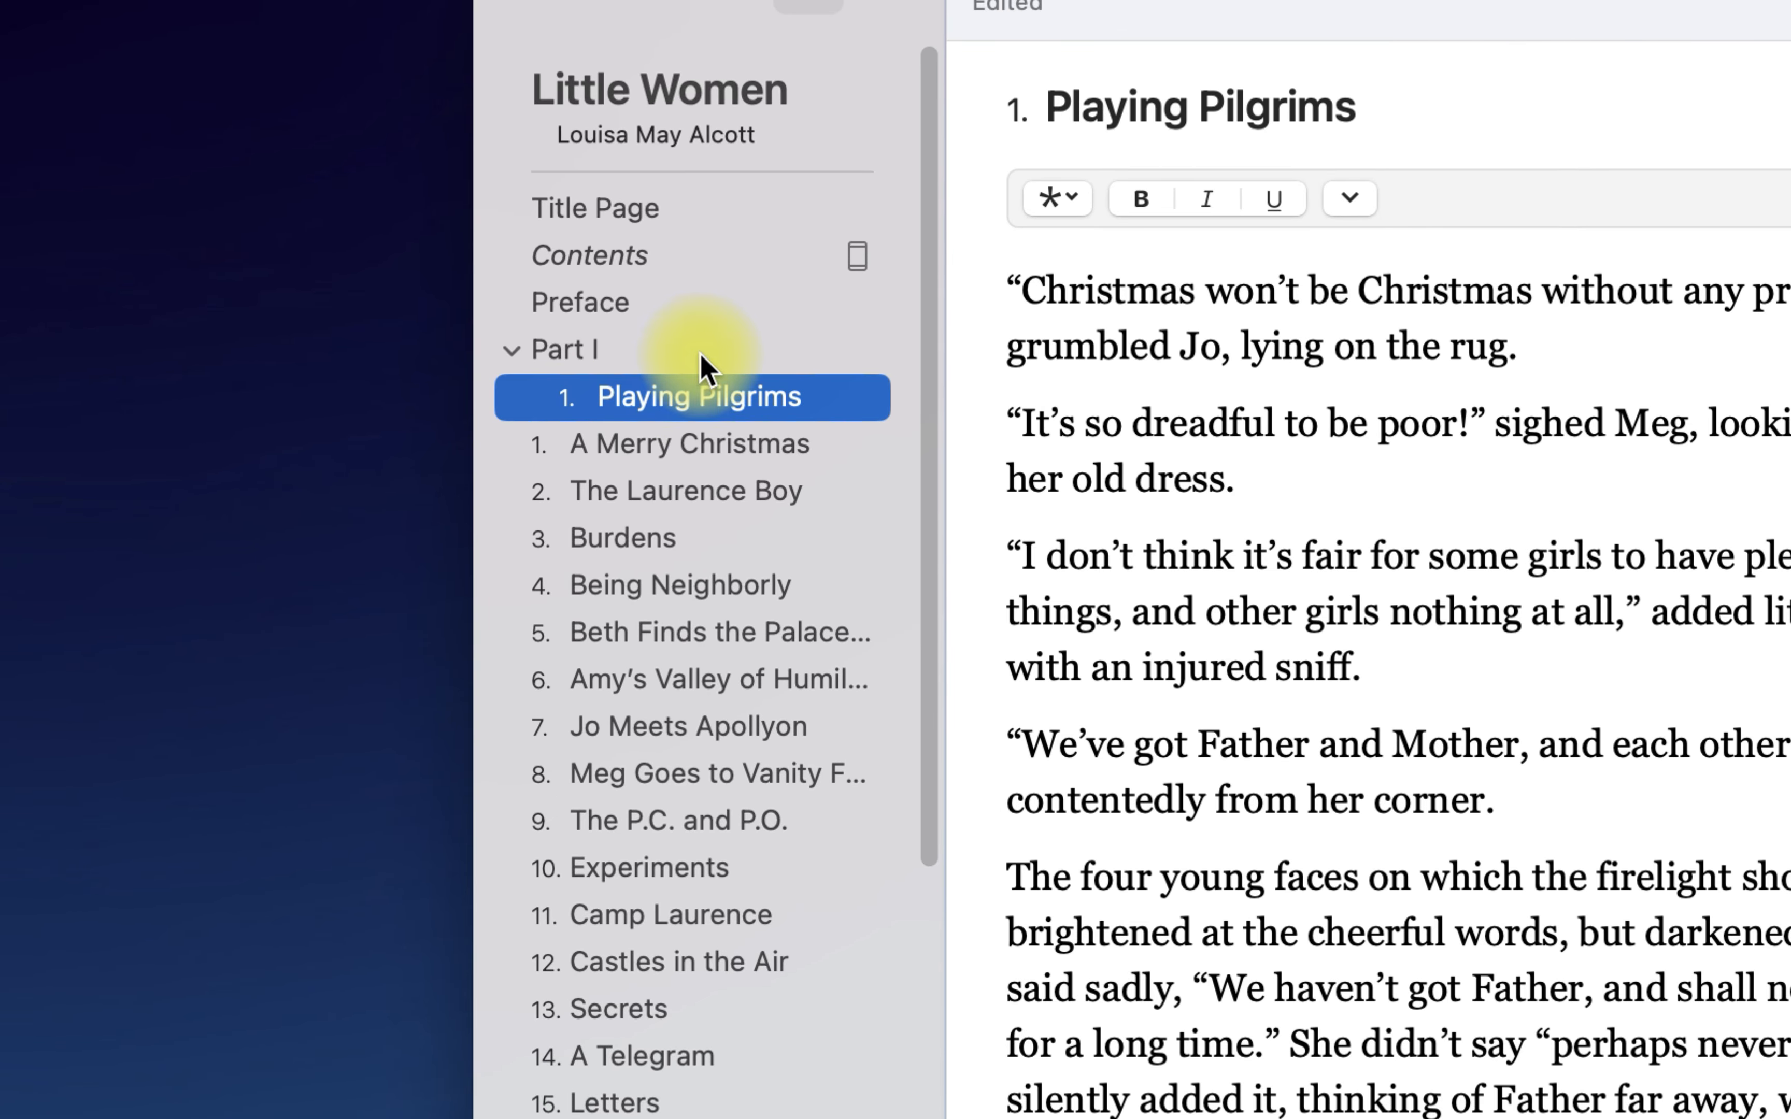
left_click_drag(607, 449, 643, 411)
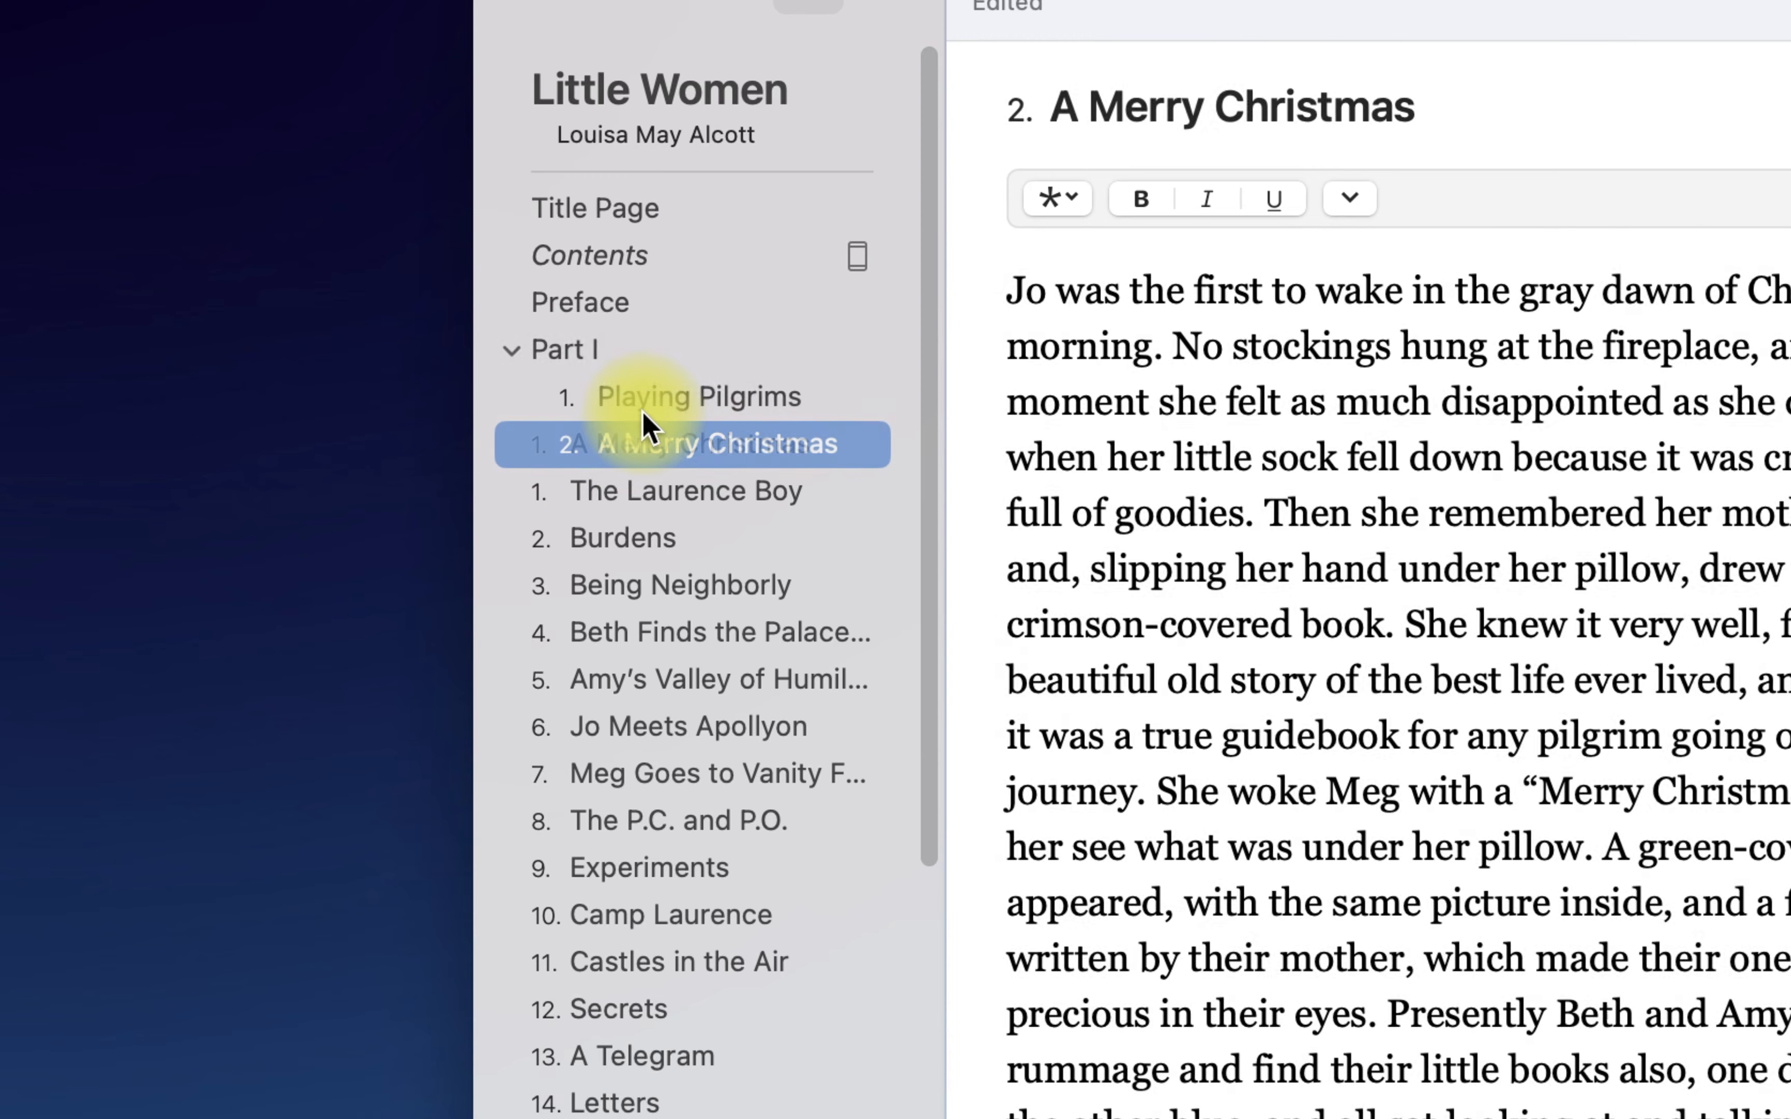